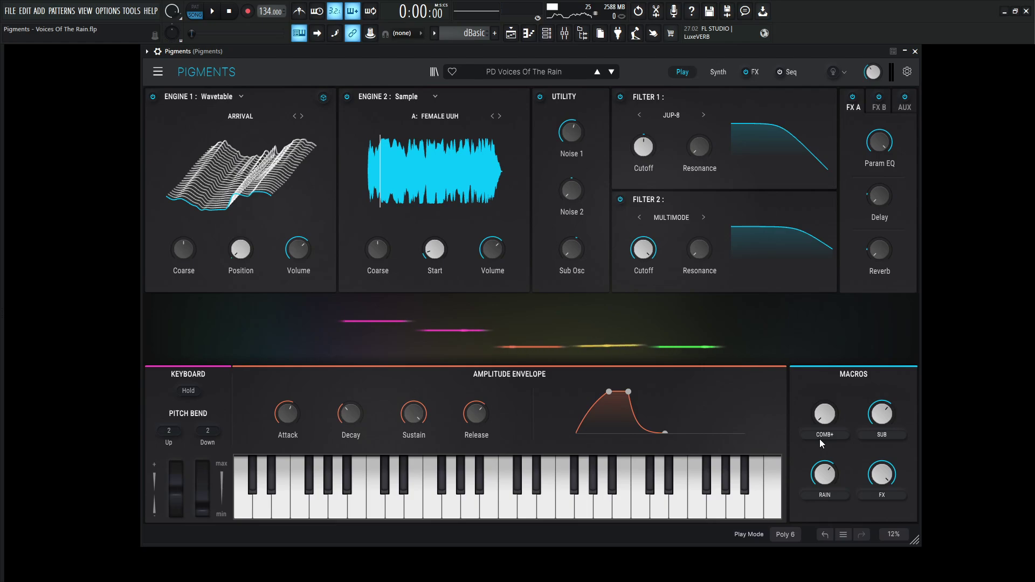
Drag the COMB+ macro (Macro 1) from 0.00 up to its 1.00 maximum.
{"action": "mouse_move", "coordinate": [823, 420]}
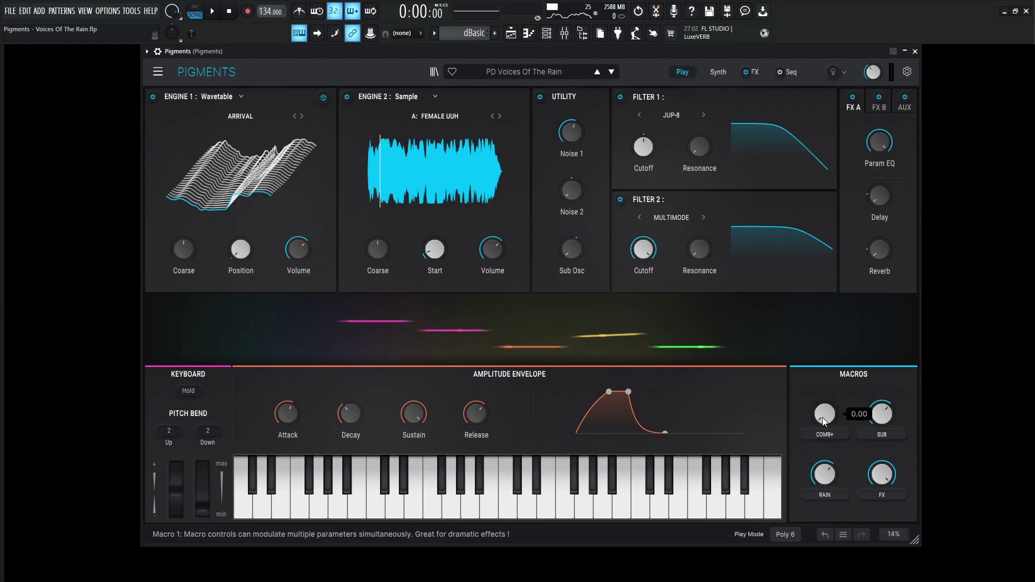
{"action": "left_click_drag", "start_coordinate": [822, 417], "coordinate": [822, 366]}
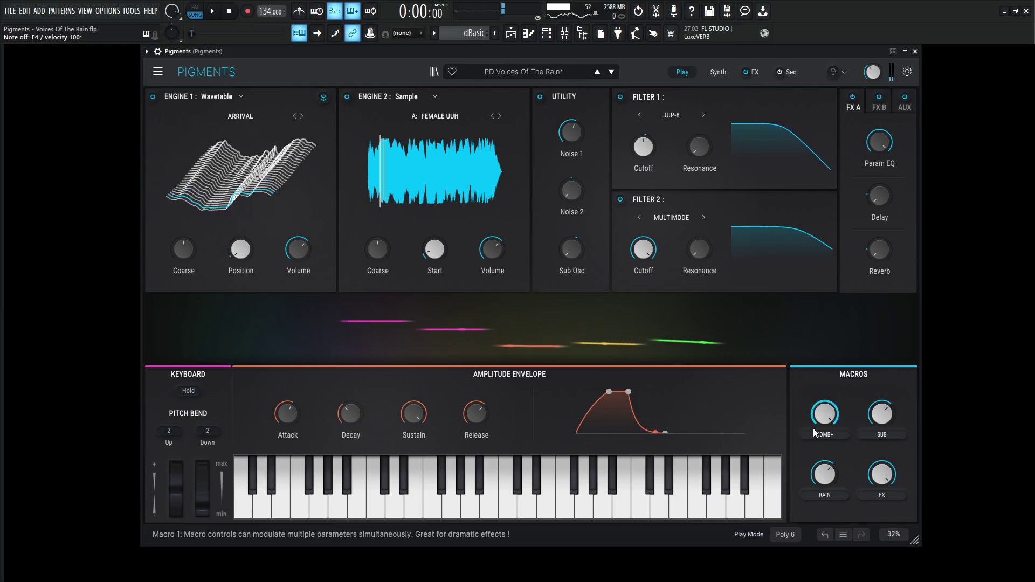
{"action": "mouse_move", "coordinate": [813, 428]}
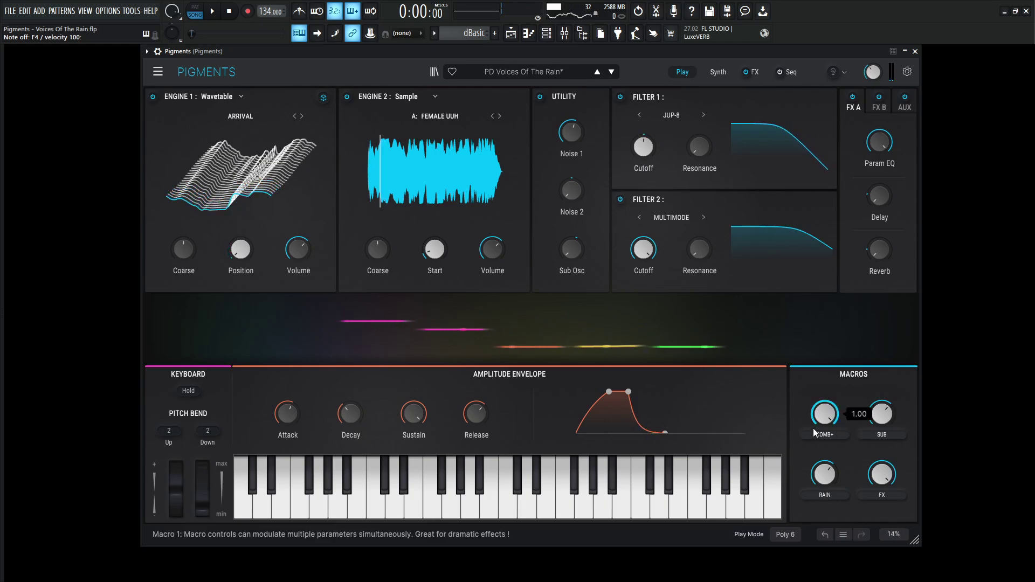
{"action": "mouse_move", "coordinate": [870, 75]}
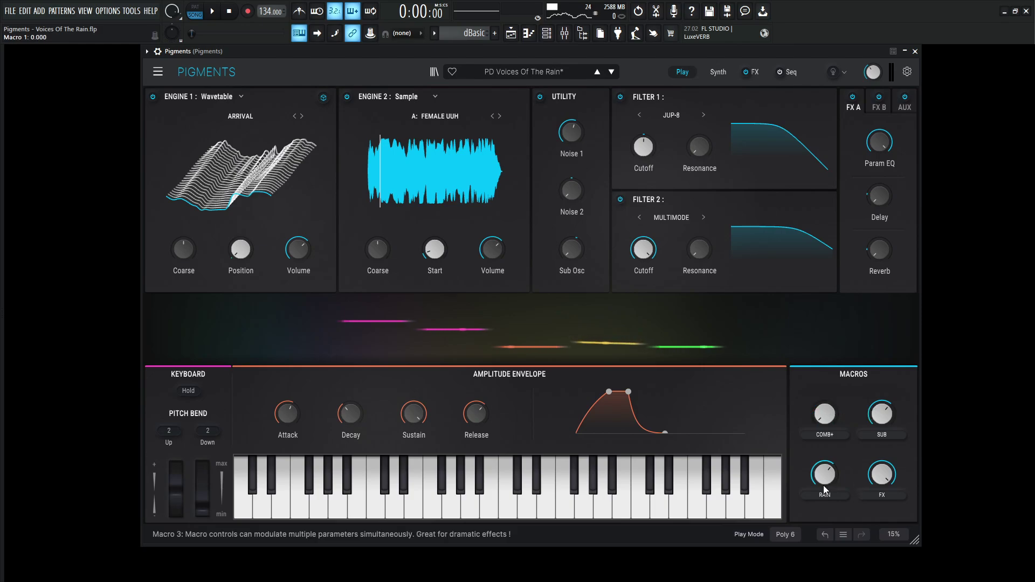
Hold A4 and E5 while raising the RAIN macro from 0.640 to about 0.788.
{"action": "mouse_move", "coordinate": [819, 489]}
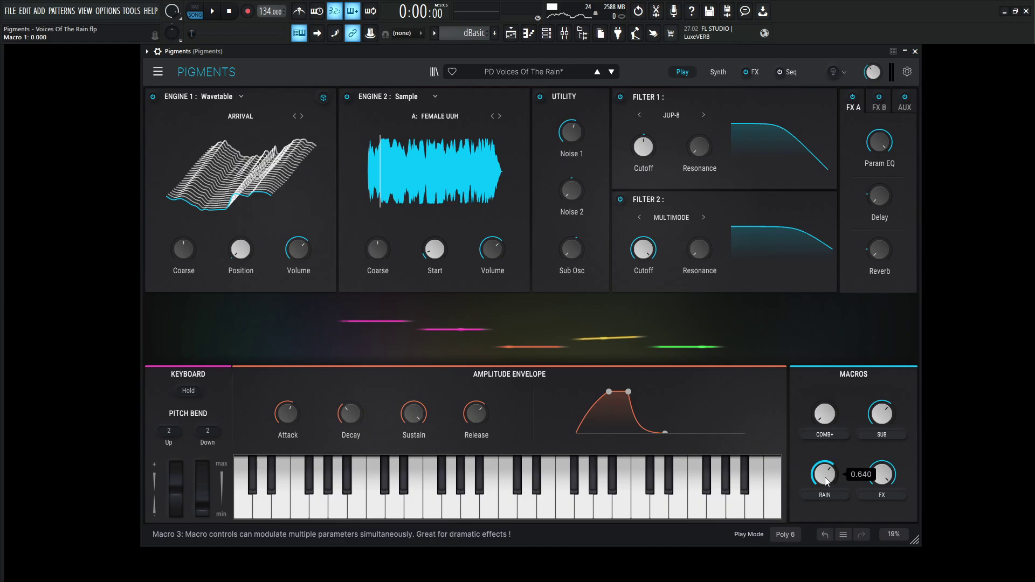
{"action": "key", "text": "n"}
{"action": "key", "text": "e"}
{"action": "left_click_drag", "start_coordinate": [825, 481], "coordinate": [824, 454]}
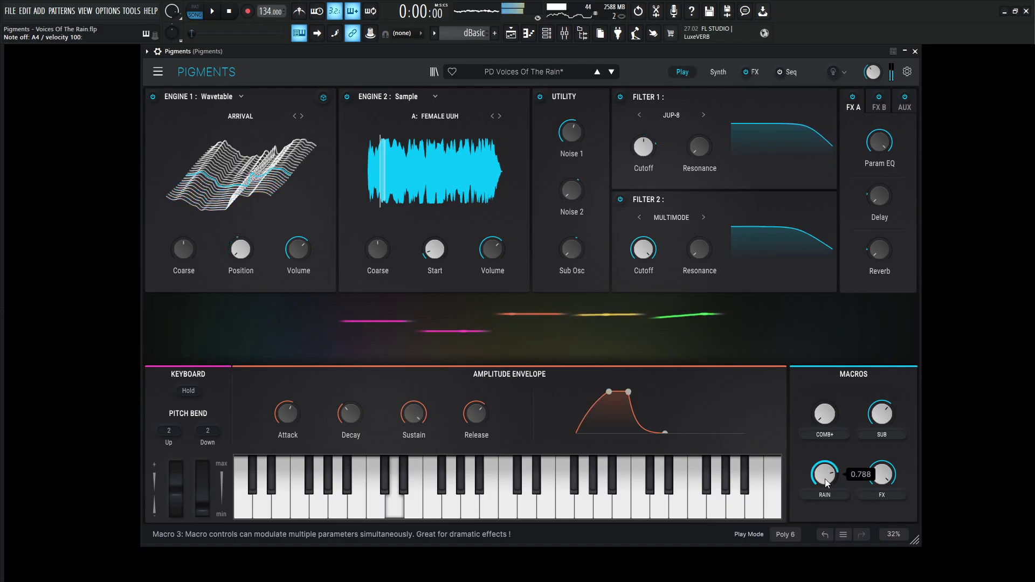
Audition the change with E6, F6 and another note, then release them.
{"action": "key", "text": "p"}
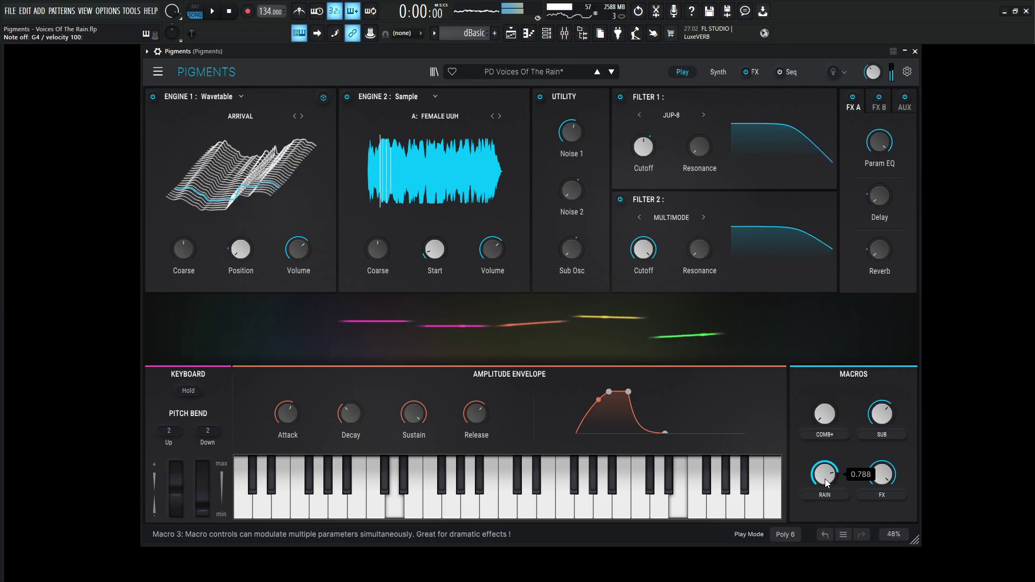
{"action": "key", "text": "y"}
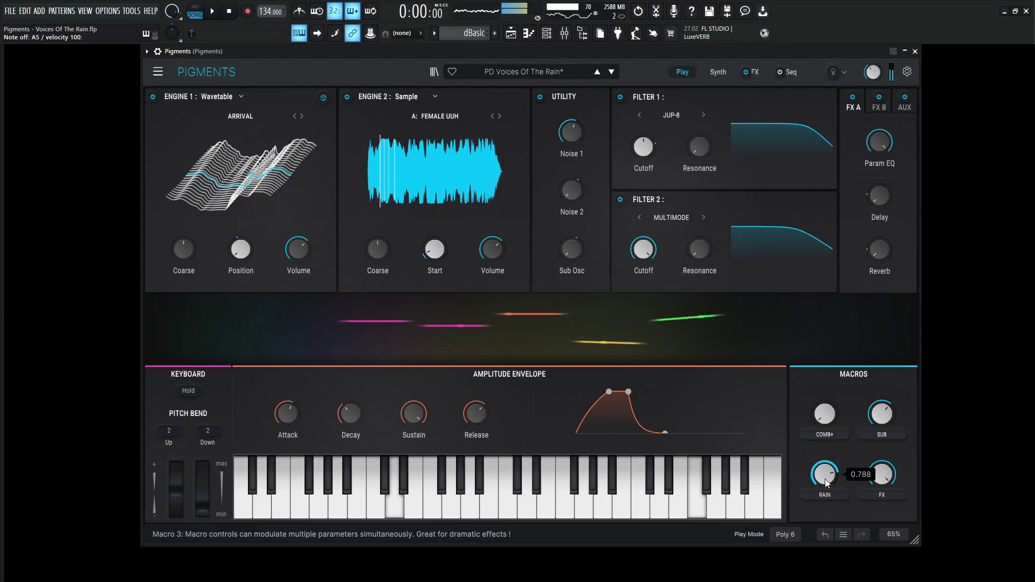
{"action": "key", "text": "bracketleft"}
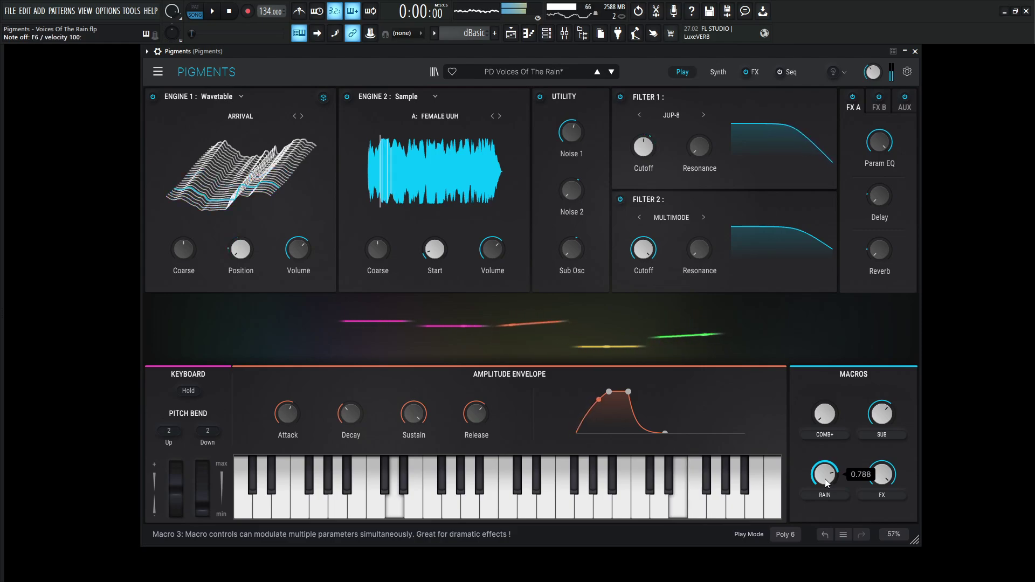
{"action": "key", "text": "p"}
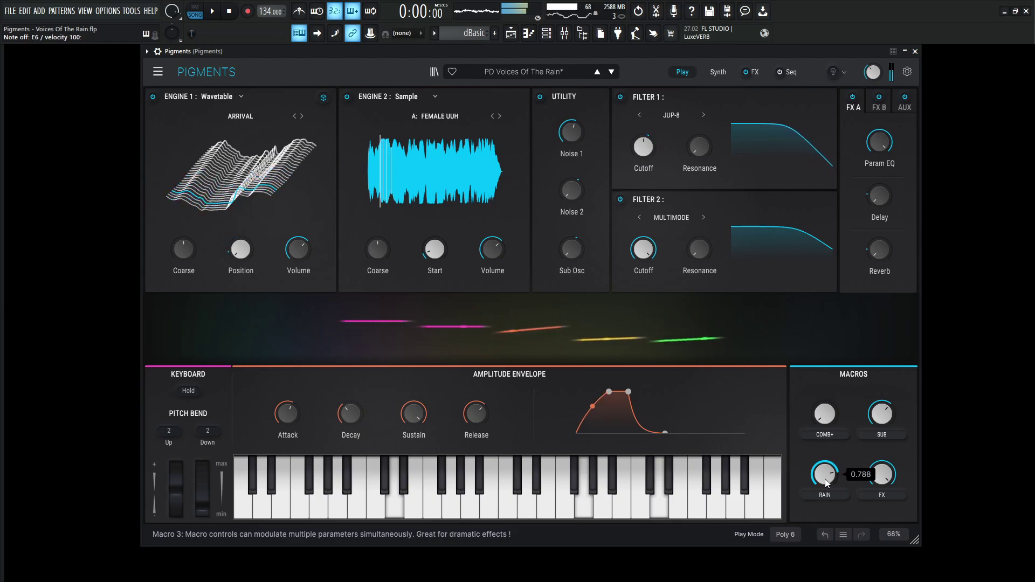
{"action": "key", "text": "x"}
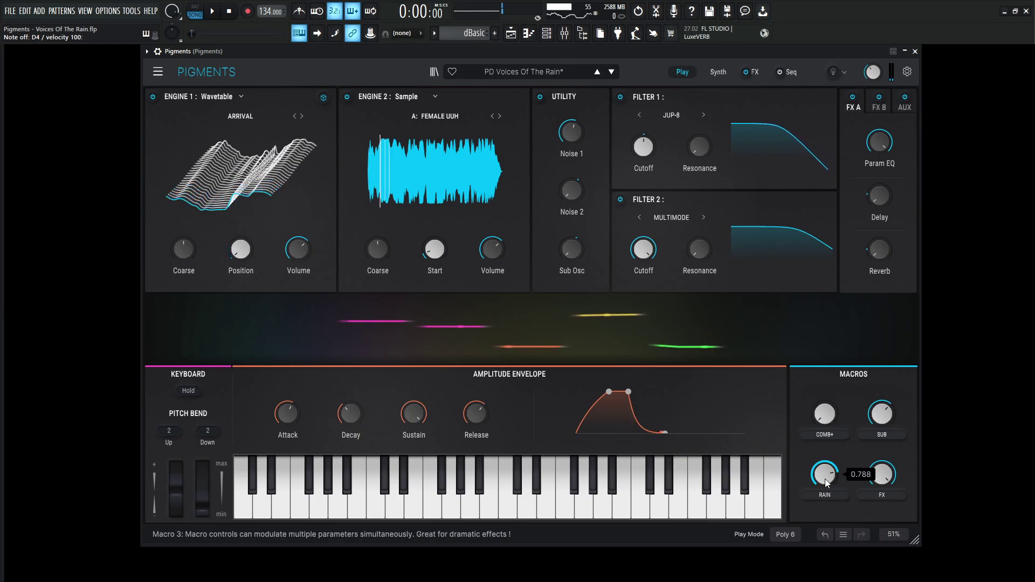
On the Synth page, bypass the Utility Engine and Engine 2, then select Engine 1's wavetable.
{"action": "left_click", "coordinate": [715, 71]}
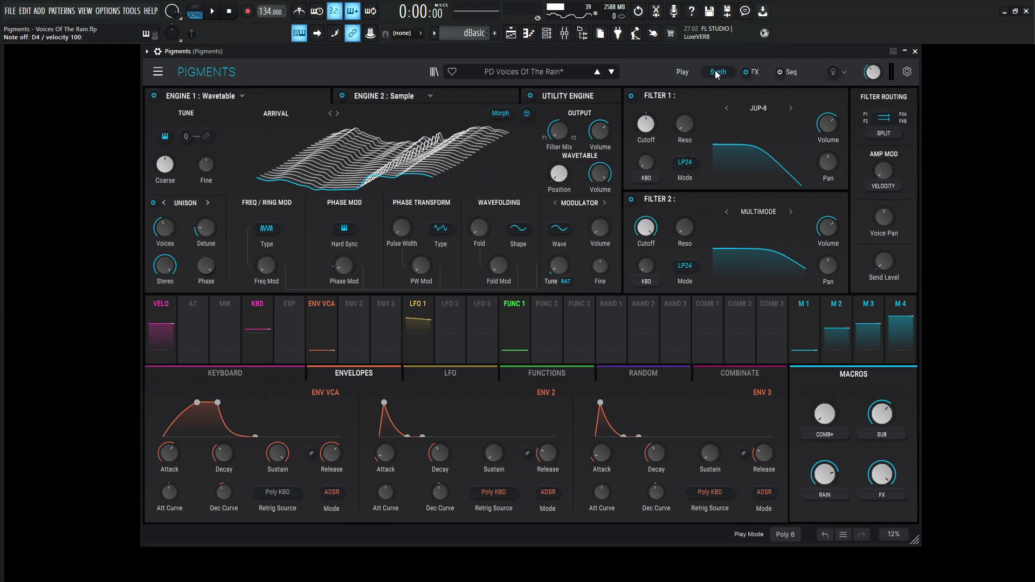
{"action": "left_click", "coordinate": [577, 97]}
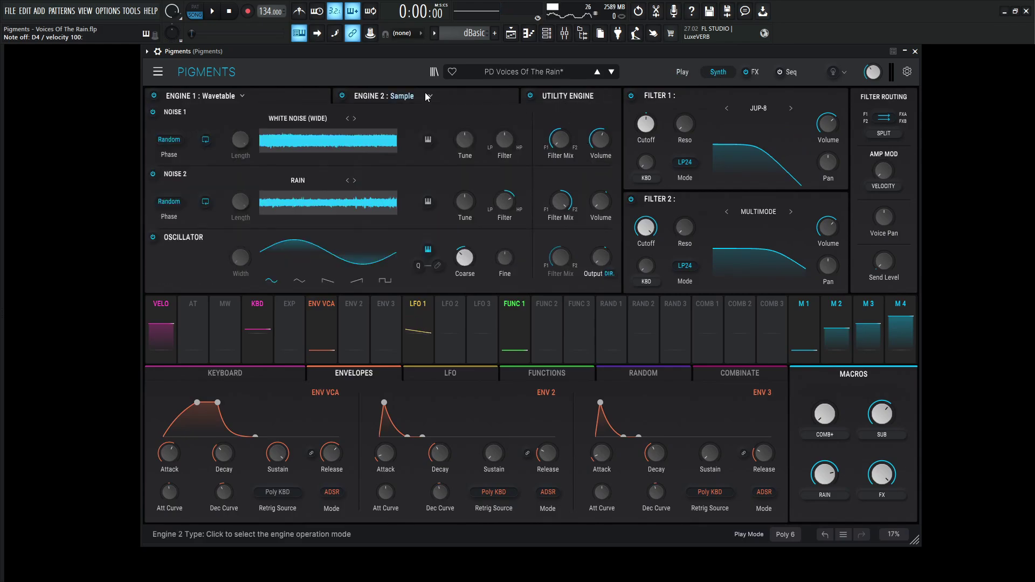
{"action": "left_click", "coordinate": [531, 97]}
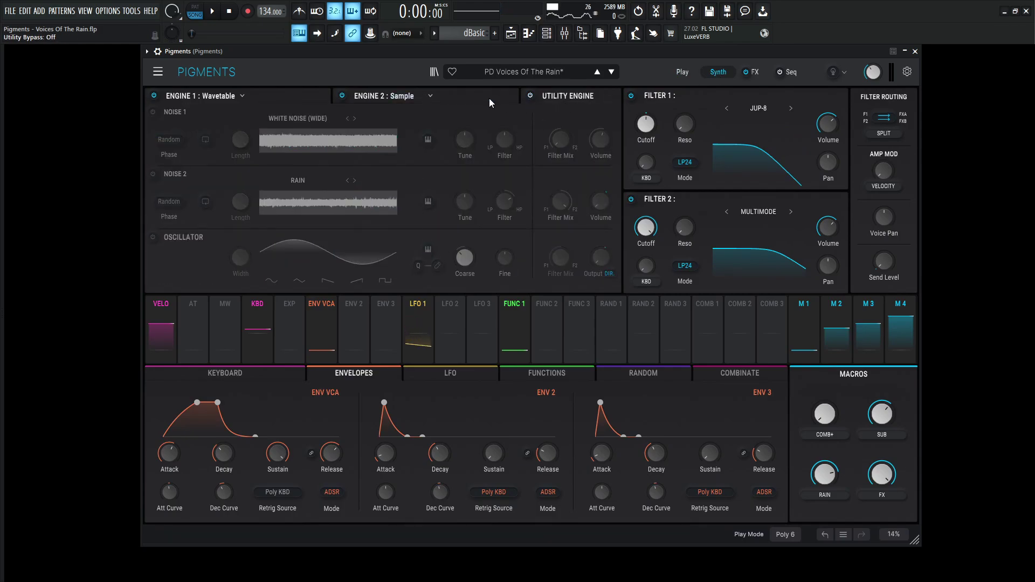
{"action": "left_click", "coordinate": [489, 98]}
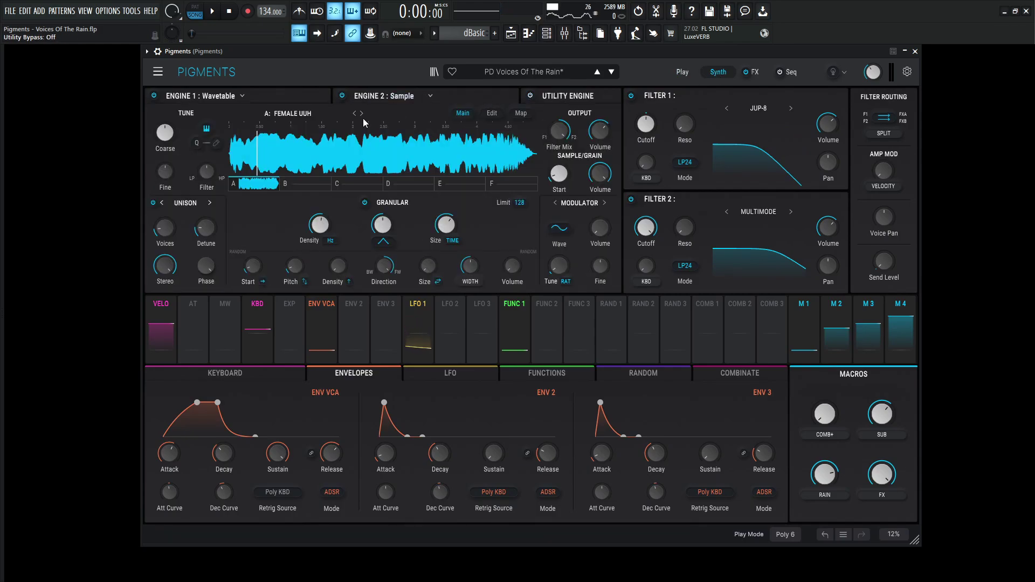
{"action": "left_click", "coordinate": [343, 97]}
{"action": "left_click", "coordinate": [296, 96]}
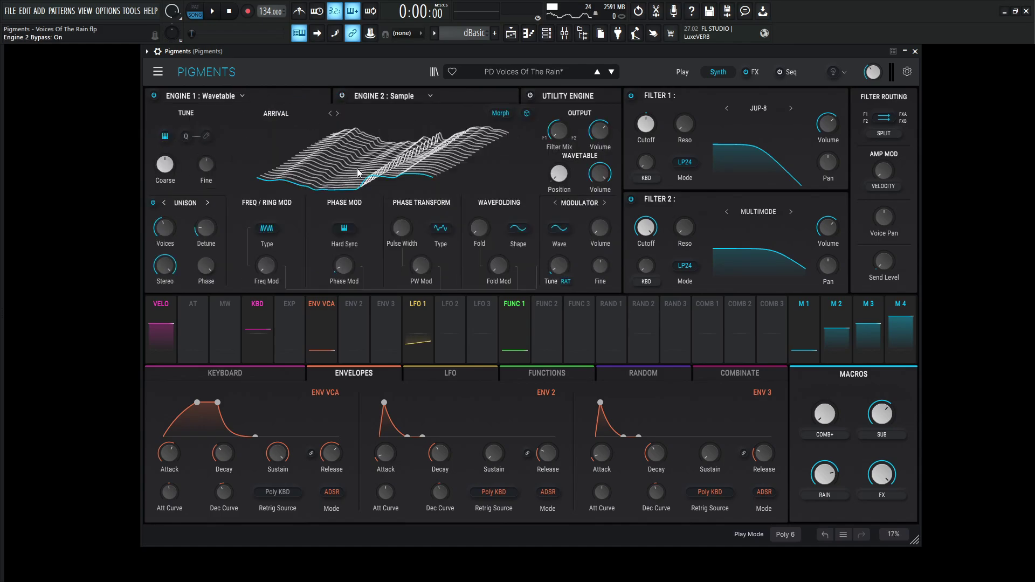
Bypass all effects on the FX page to hear the dry sound, then return to Synth.
{"action": "left_click", "coordinate": [754, 72]}
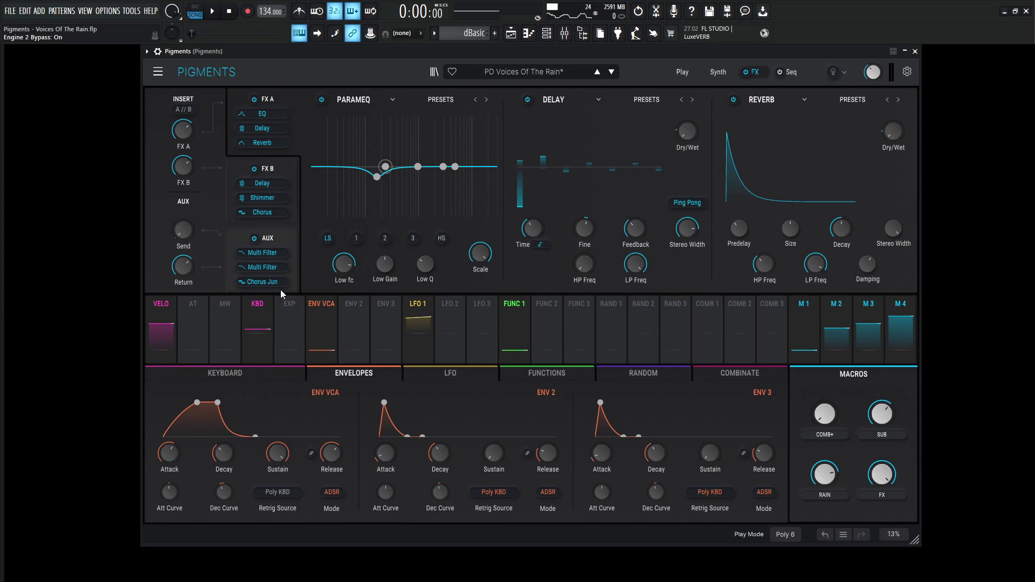
{"action": "left_click", "coordinate": [746, 73]}
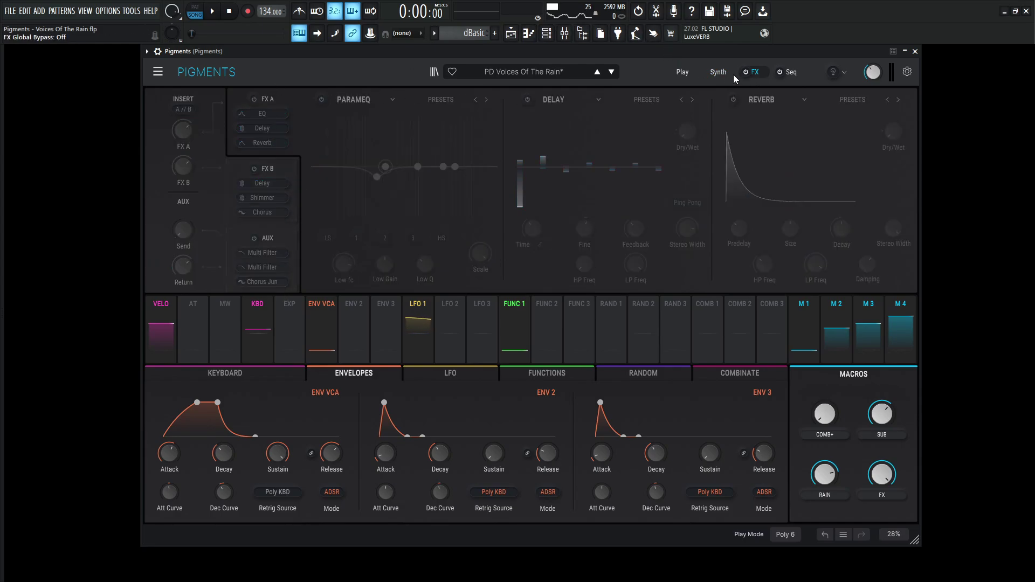
{"action": "left_click", "coordinate": [715, 76]}
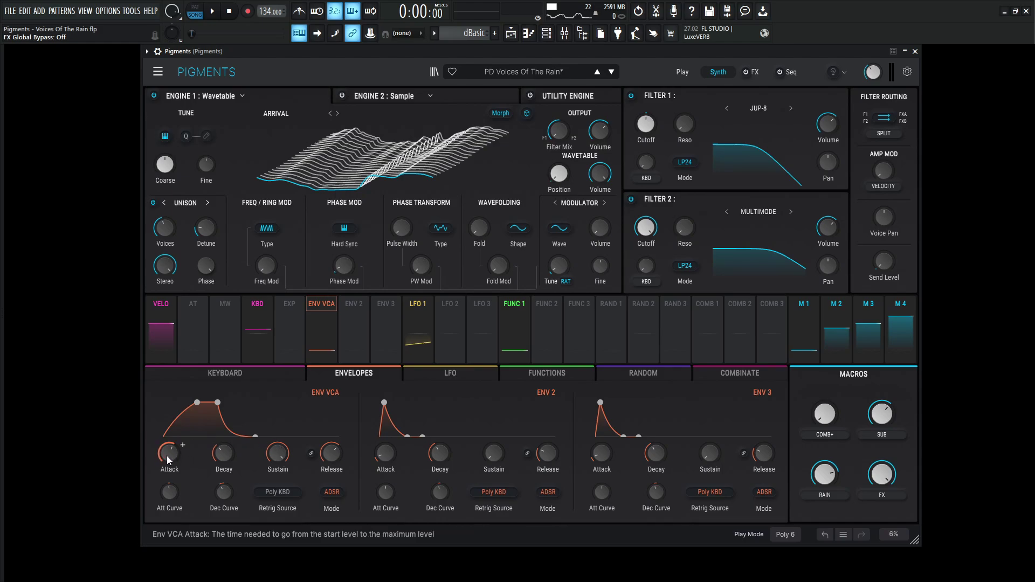
{"action": "mouse_move", "coordinate": [167, 455]}
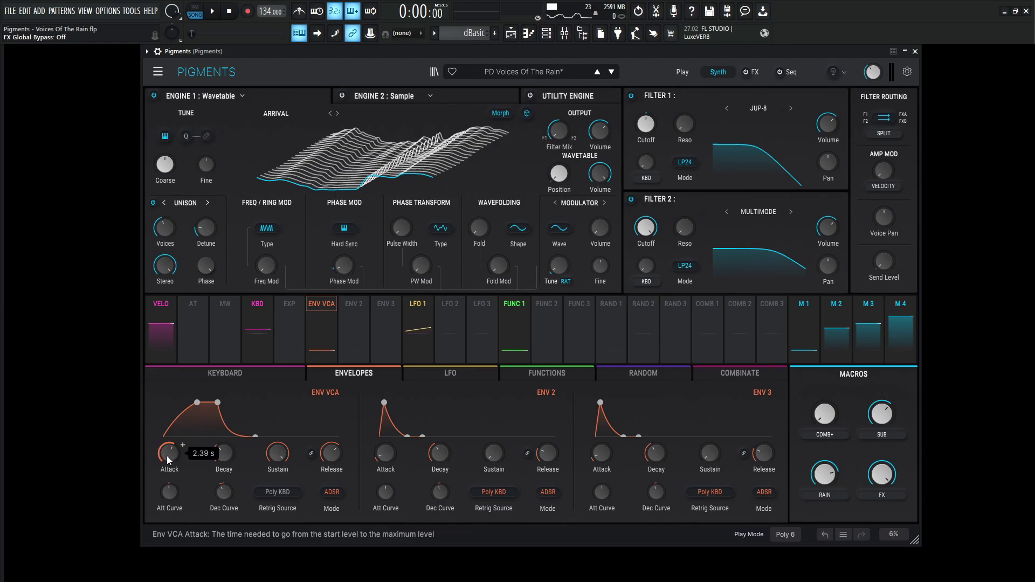
{"action": "mouse_move", "coordinate": [222, 457]}
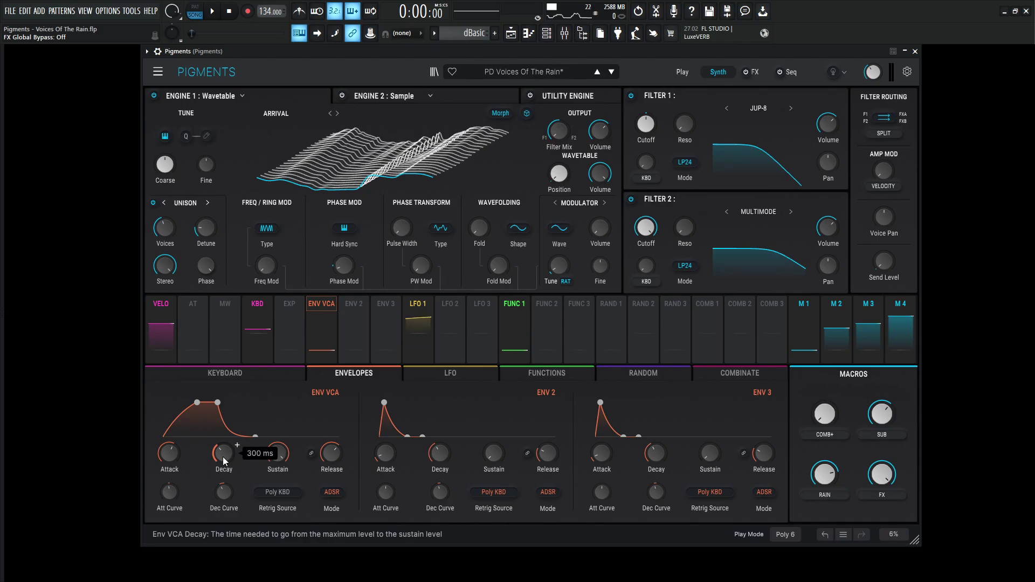
{"action": "mouse_move", "coordinate": [272, 456]}
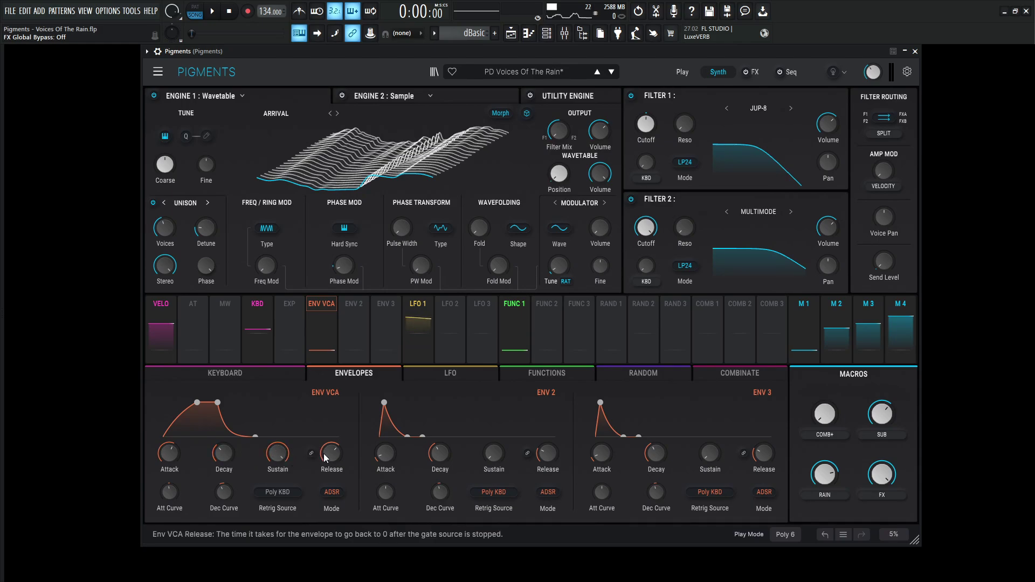
{"action": "mouse_move", "coordinate": [332, 456]}
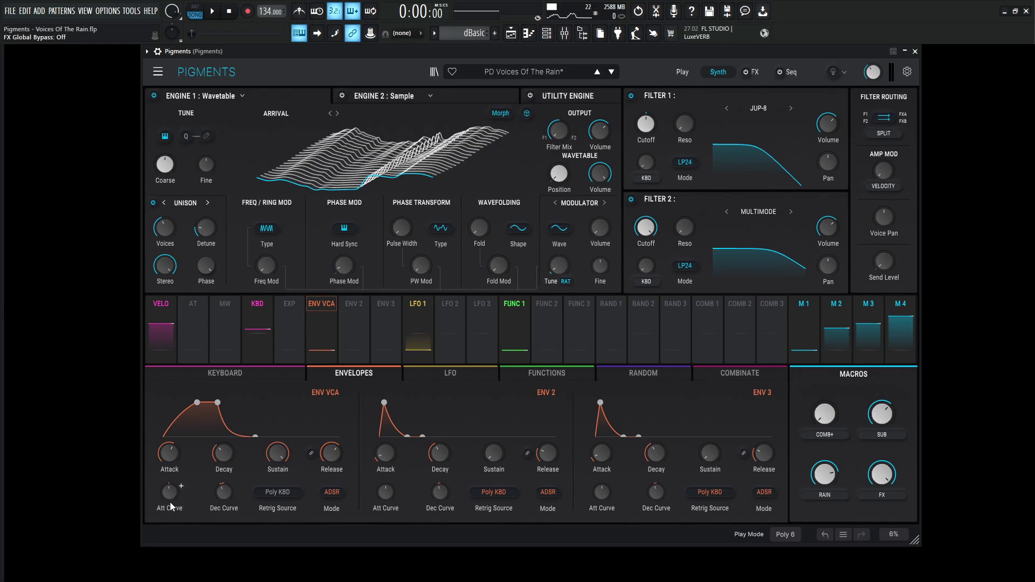
{"action": "mouse_move", "coordinate": [168, 494]}
{"action": "mouse_move", "coordinate": [224, 495]}
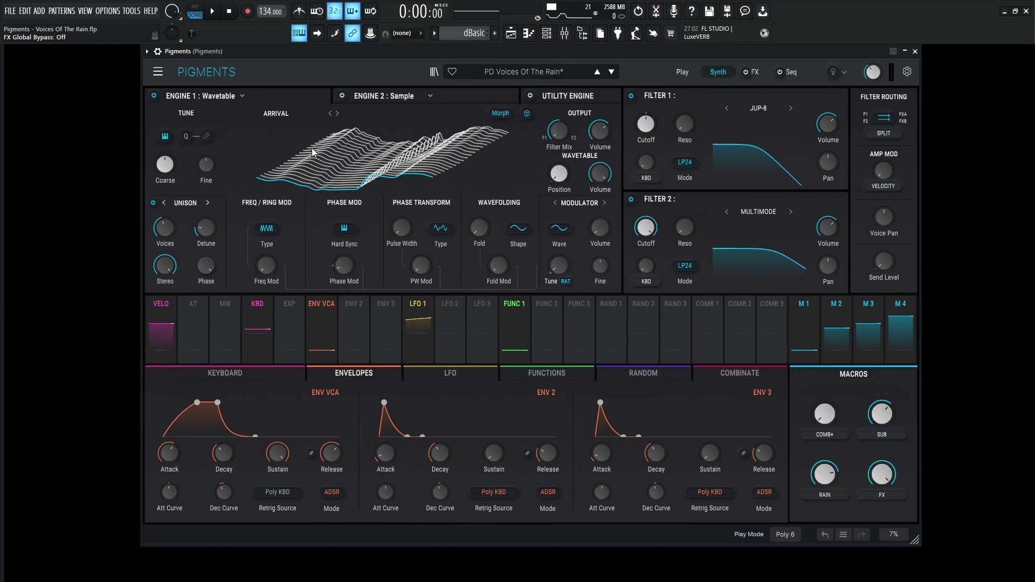
Glance at the wavetable browser, play D4, and switch Arrival's display to a flat 2D waveform.
{"action": "left_click", "coordinate": [274, 115]}
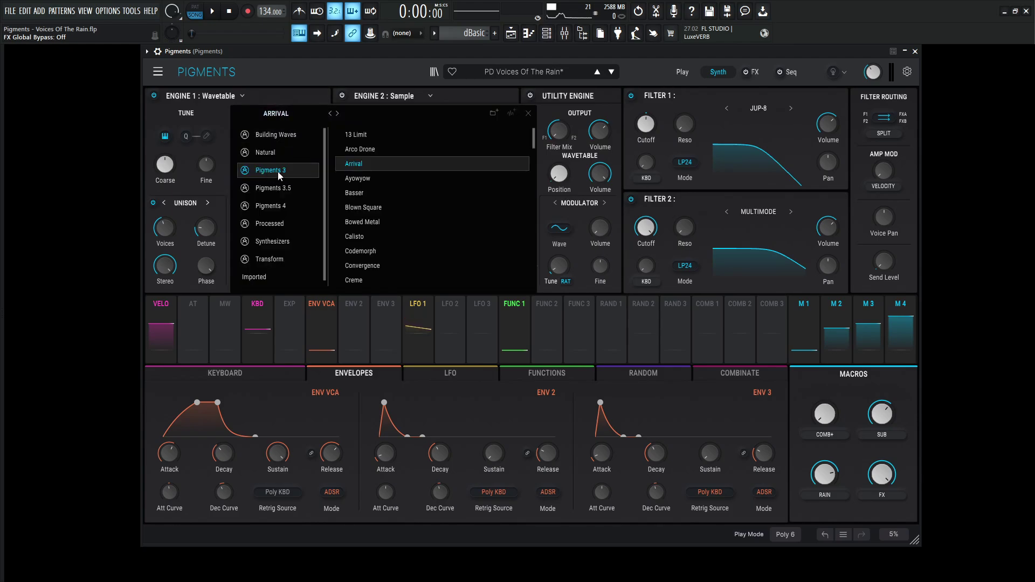
{"action": "left_click", "coordinate": [527, 113]}
{"action": "key", "text": "x"}
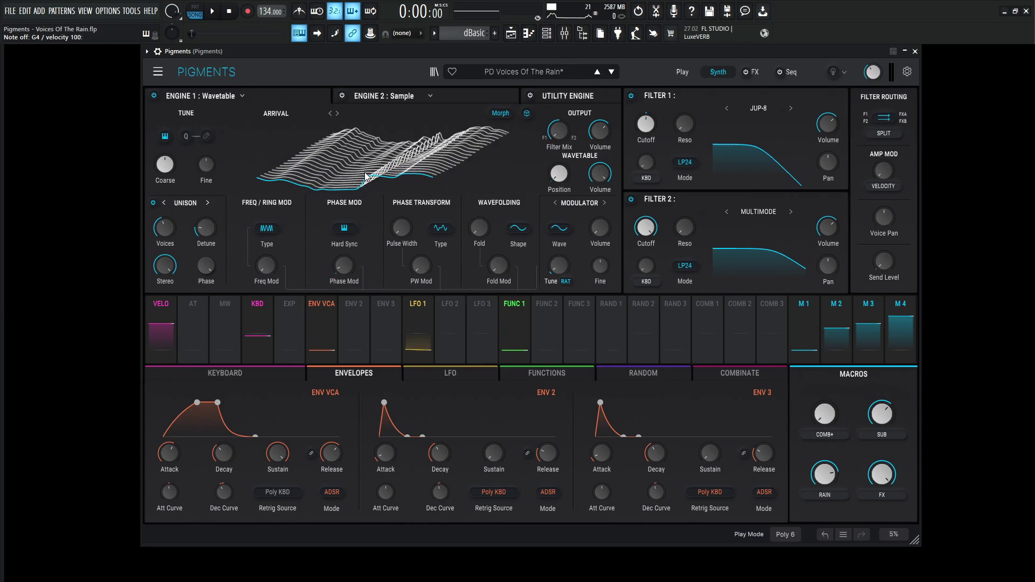
{"action": "left_click", "coordinate": [525, 115]}
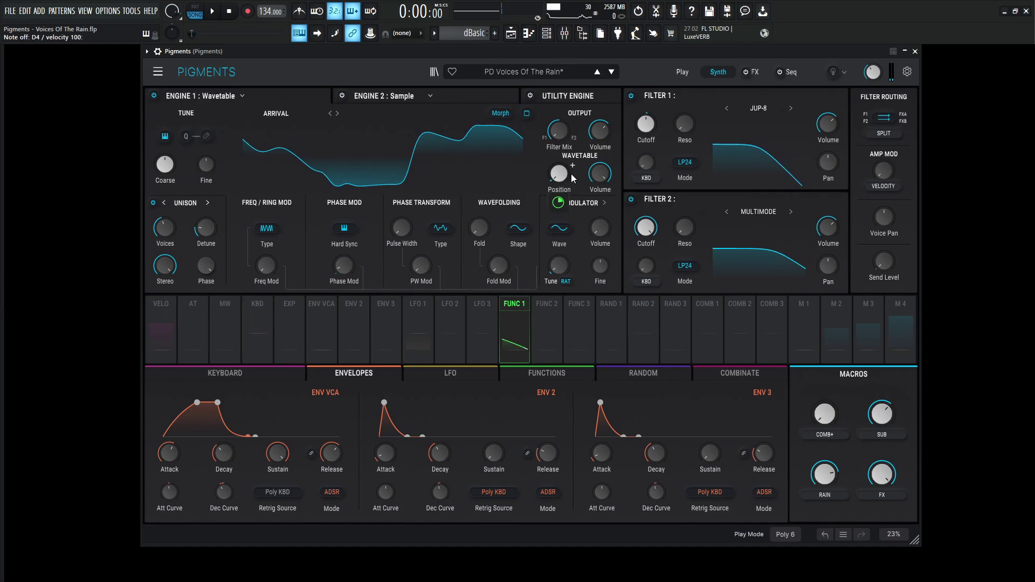
Show the Function 1 envelope curve that drives the wavetable position.
{"action": "mouse_move", "coordinate": [558, 205]}
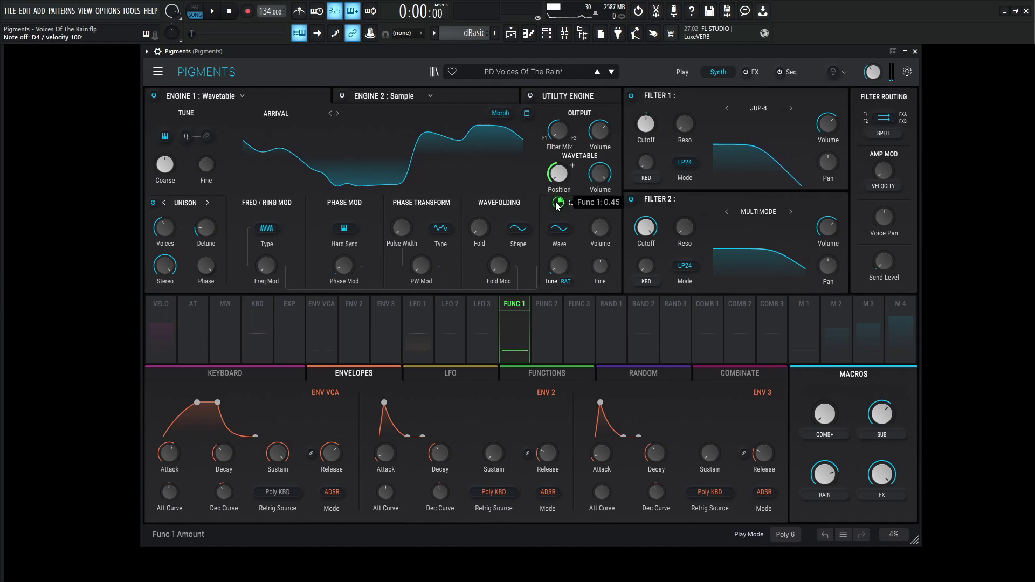
{"action": "left_click", "coordinate": [518, 326]}
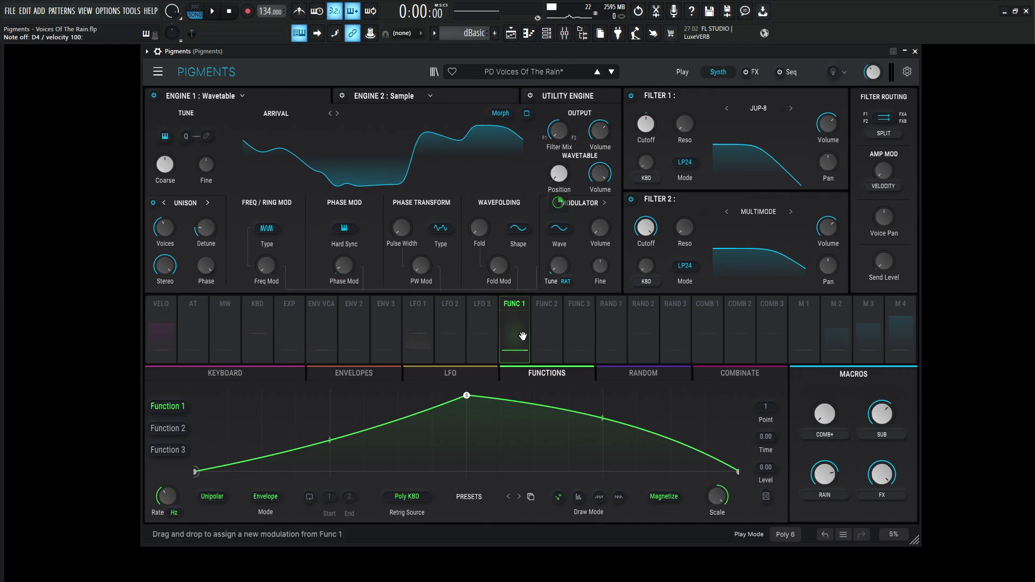
Check Function 1's mode choices, then return the Arrival wavetable to its stacked 3D view.
{"action": "left_click", "coordinate": [265, 498]}
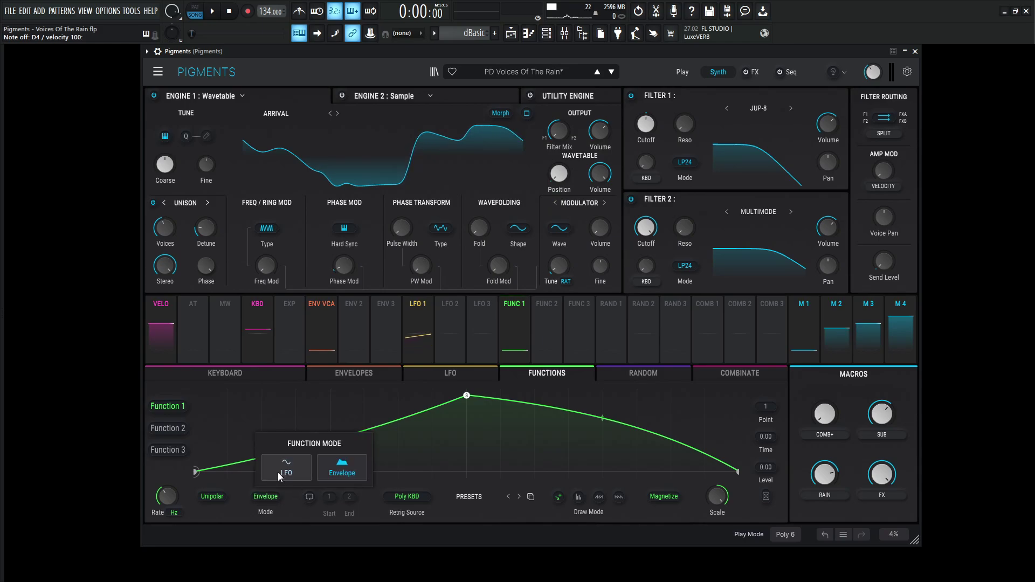
{"action": "left_click", "coordinate": [269, 496]}
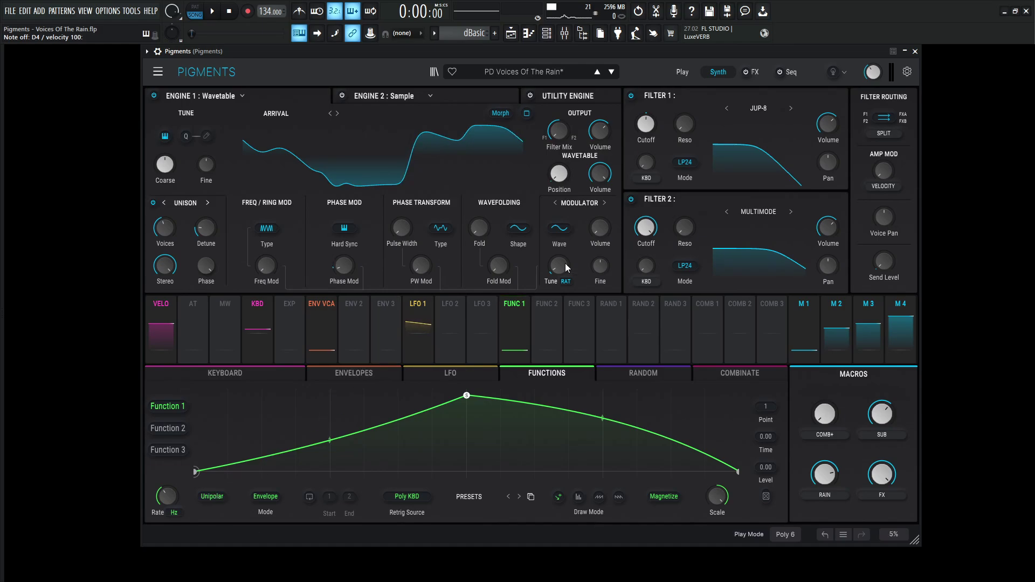
{"action": "mouse_move", "coordinate": [559, 181]}
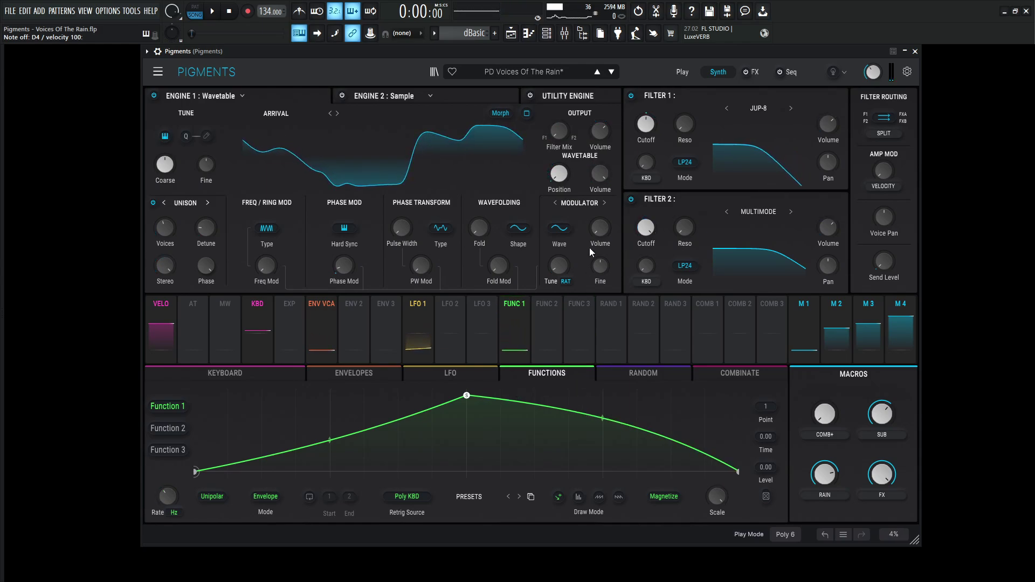
{"action": "left_click", "coordinate": [526, 114]}
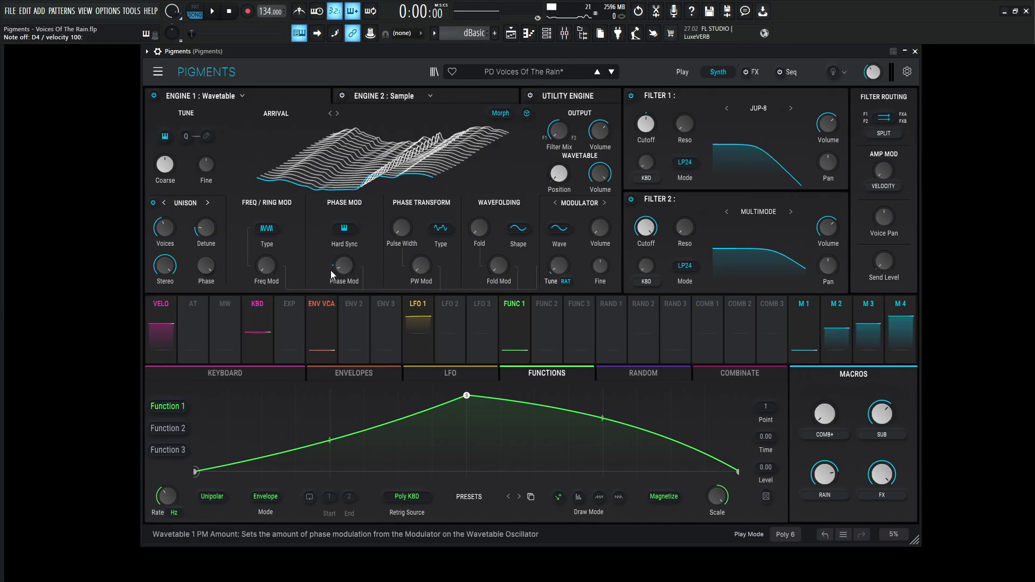
Switch the modulation area to the LFO tab, showing LFO 1 free-running at 0.071 Hz.
{"action": "mouse_move", "coordinate": [342, 271]}
{"action": "mouse_move", "coordinate": [349, 292]}
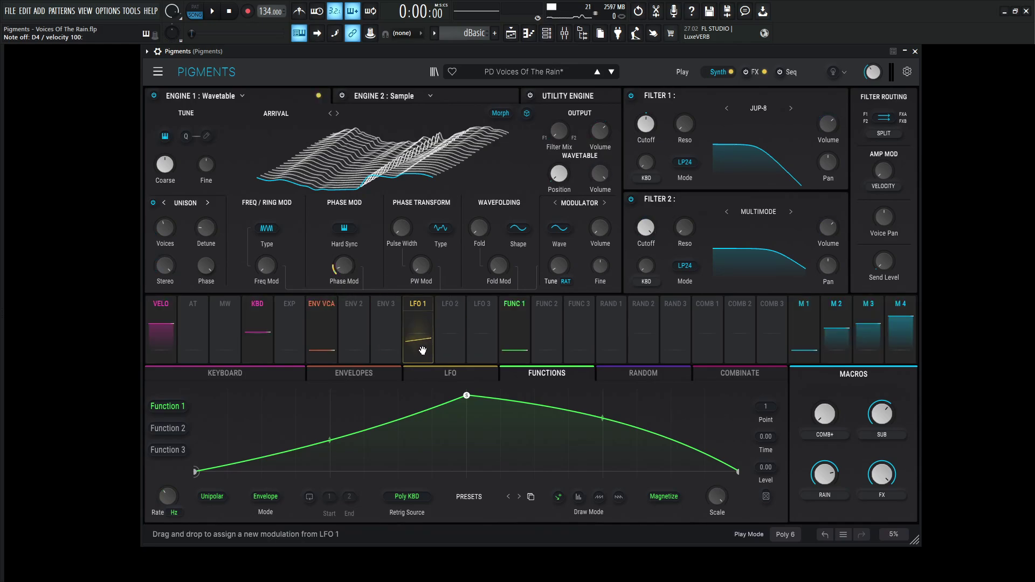
{"action": "left_click", "coordinate": [418, 330]}
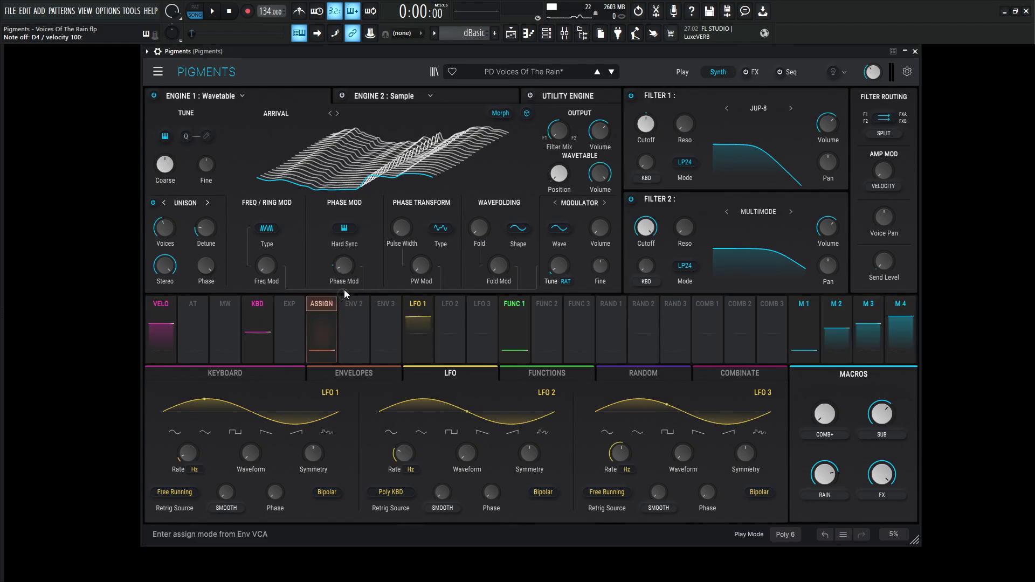
{"action": "mouse_move", "coordinate": [189, 454]}
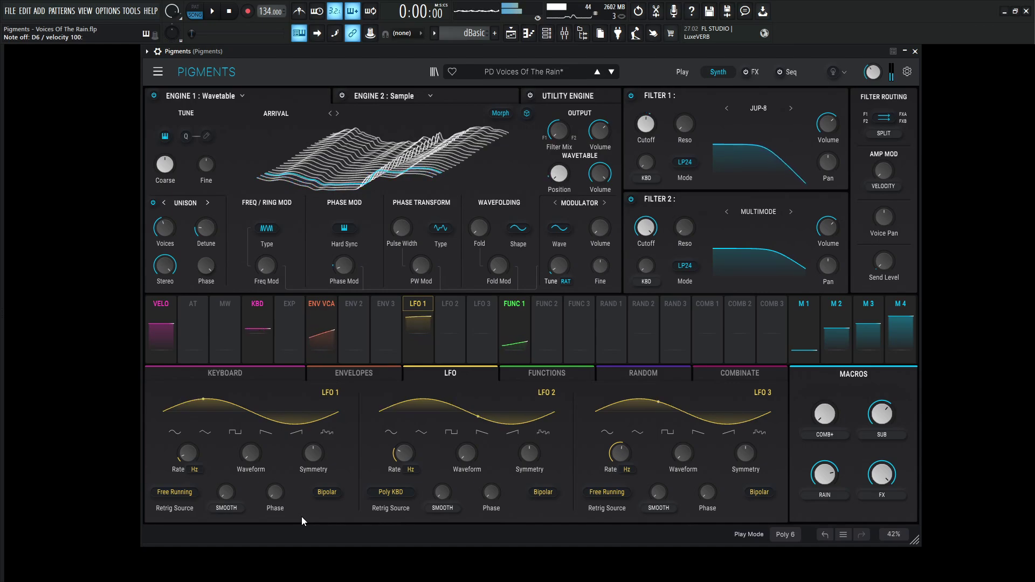
{"action": "left_click", "coordinate": [426, 342]}
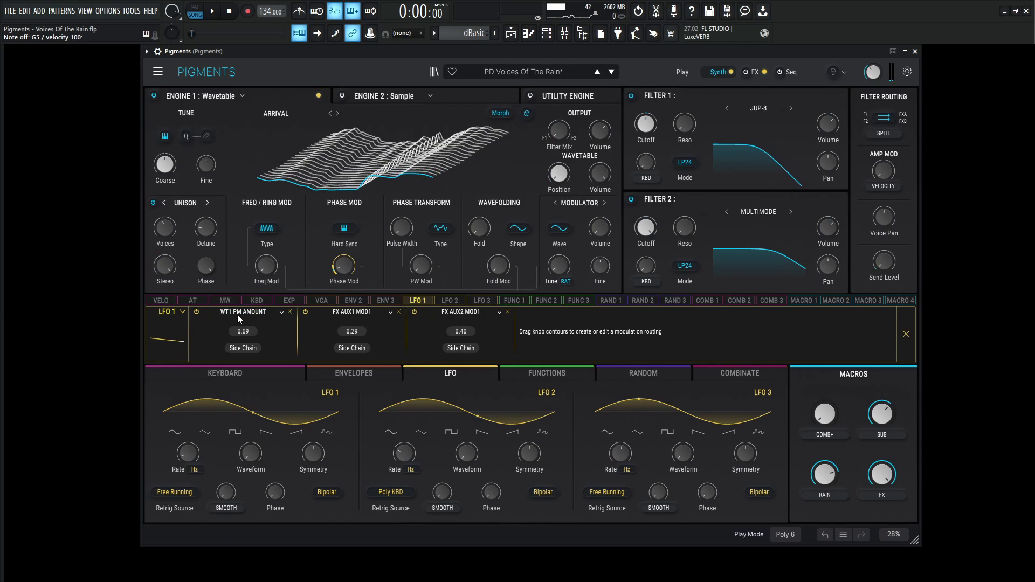
{"action": "left_click", "coordinate": [198, 311]}
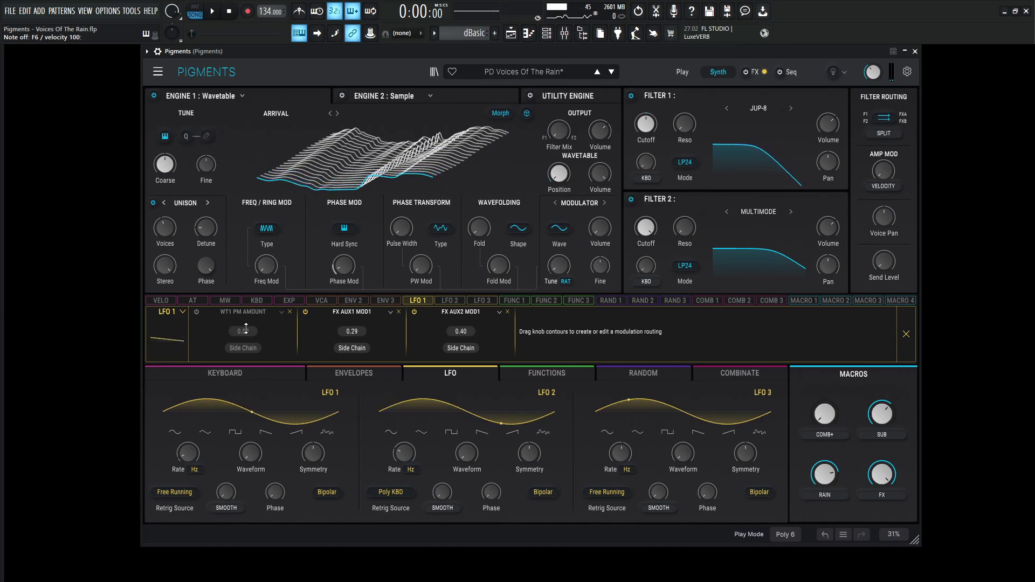
{"action": "left_click", "coordinate": [196, 312]}
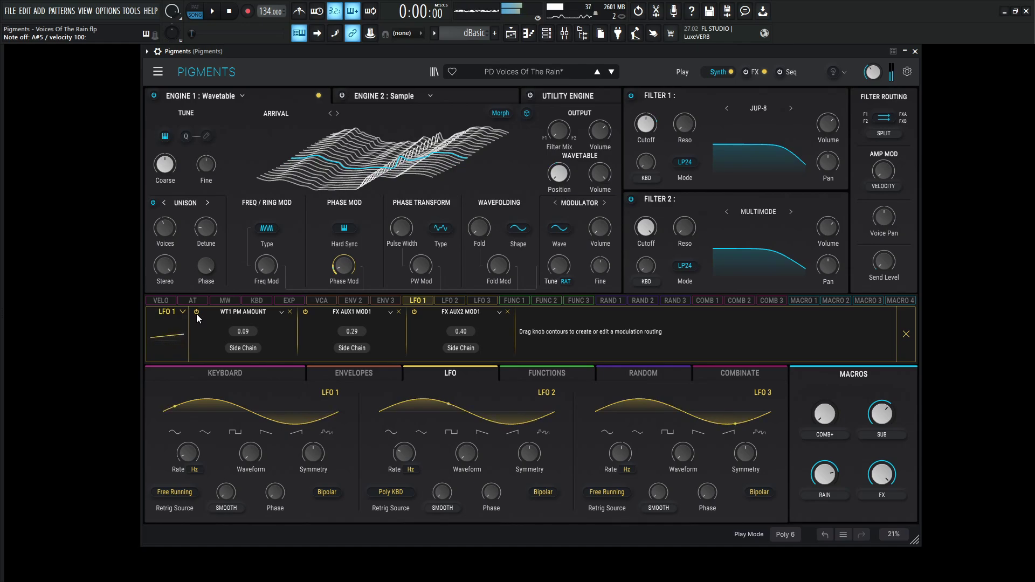
{"action": "left_click", "coordinate": [196, 313]}
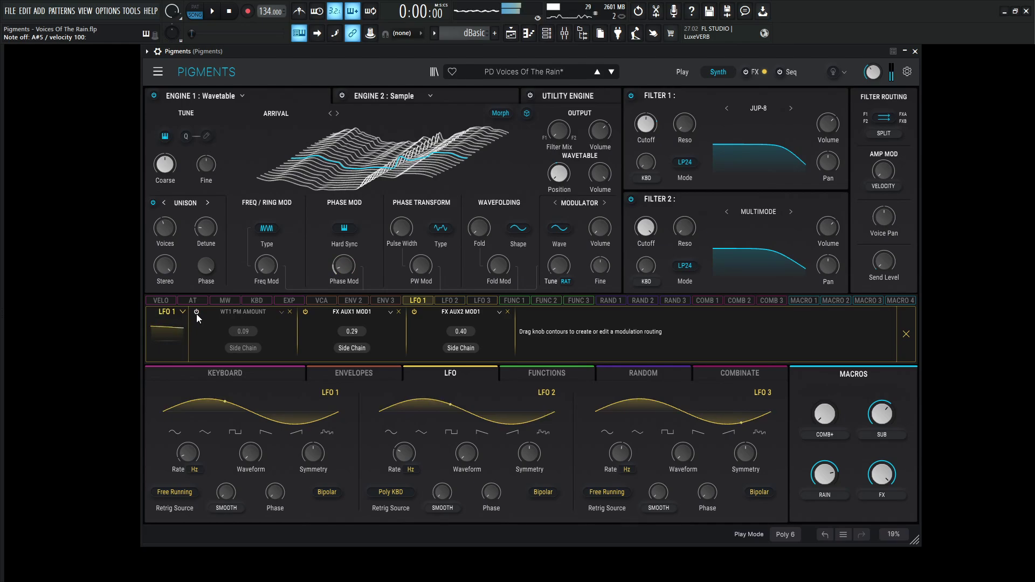
{"action": "left_click", "coordinate": [197, 313]}
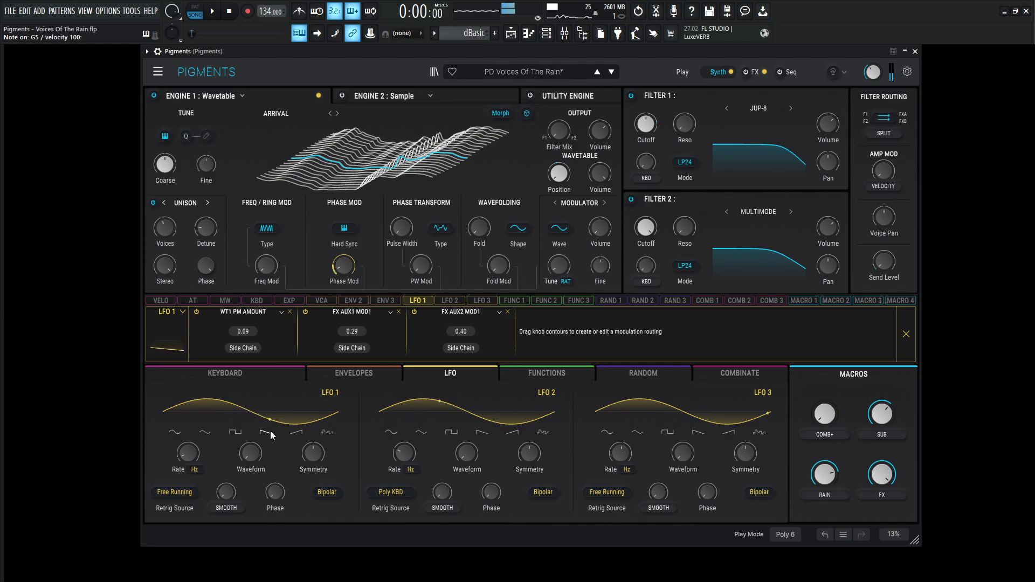
{"action": "left_click", "coordinate": [198, 312]}
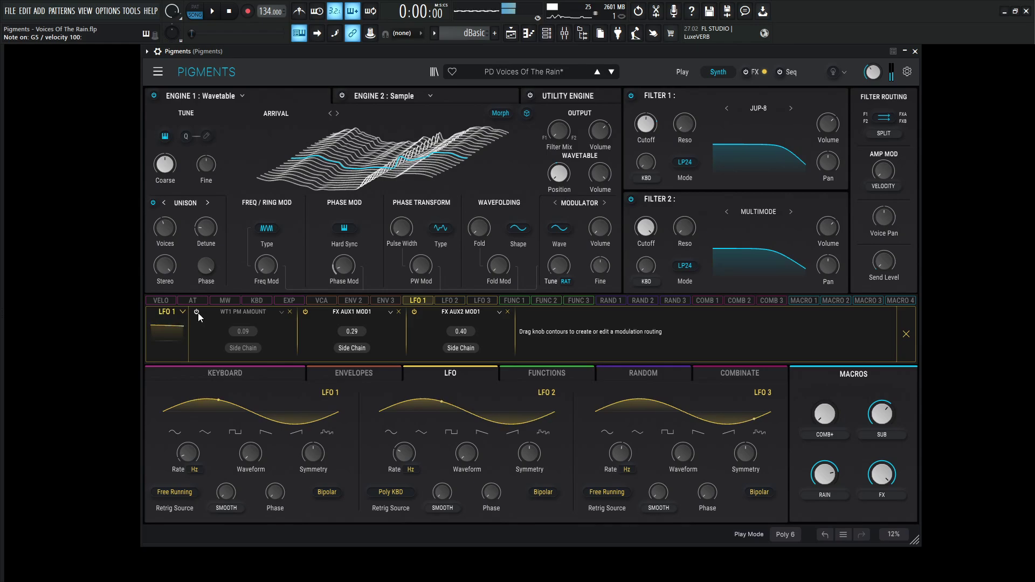
{"action": "left_click", "coordinate": [197, 312]}
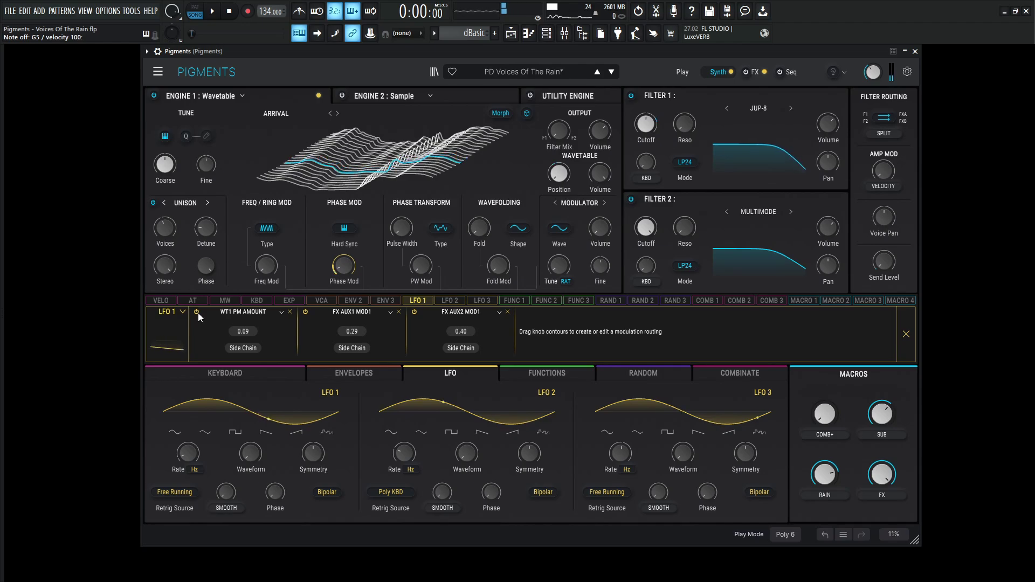
{"action": "left_click", "coordinate": [906, 334]}
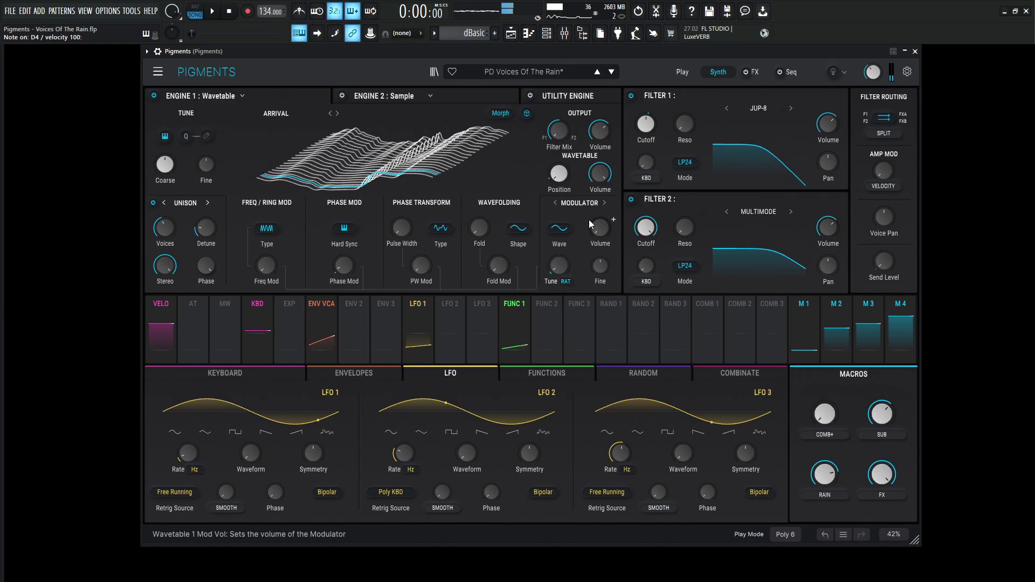
Display Engine 2's Sample page with its female-voice granular settings.
{"action": "mouse_move", "coordinate": [340, 267]}
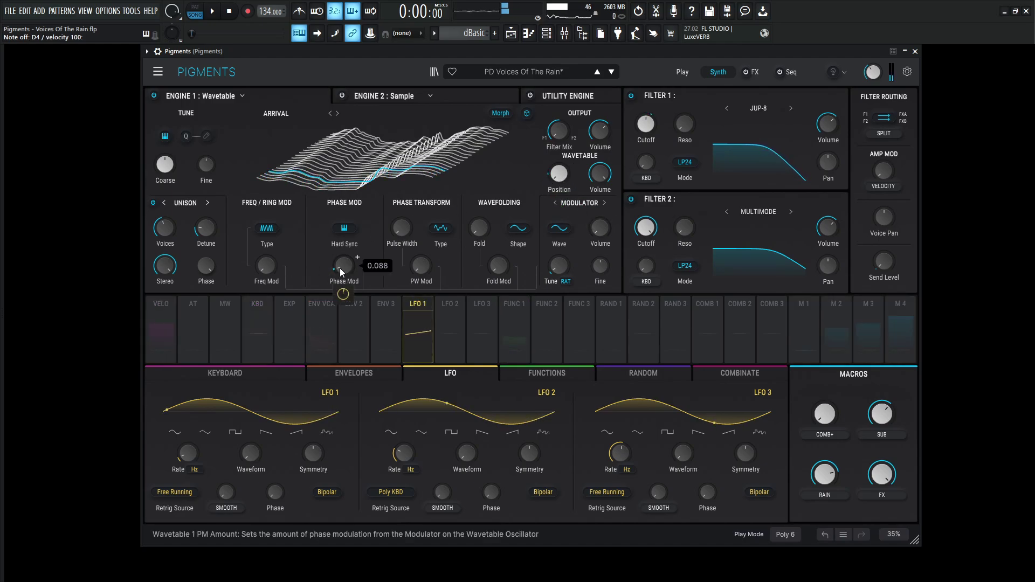
{"action": "mouse_move", "coordinate": [161, 232]}
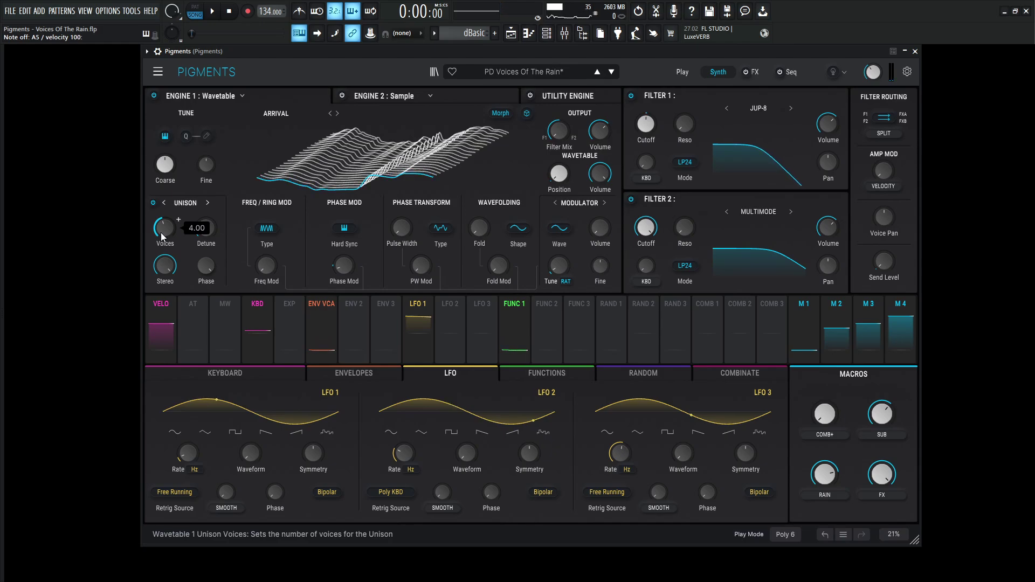
{"action": "mouse_move", "coordinate": [208, 228]}
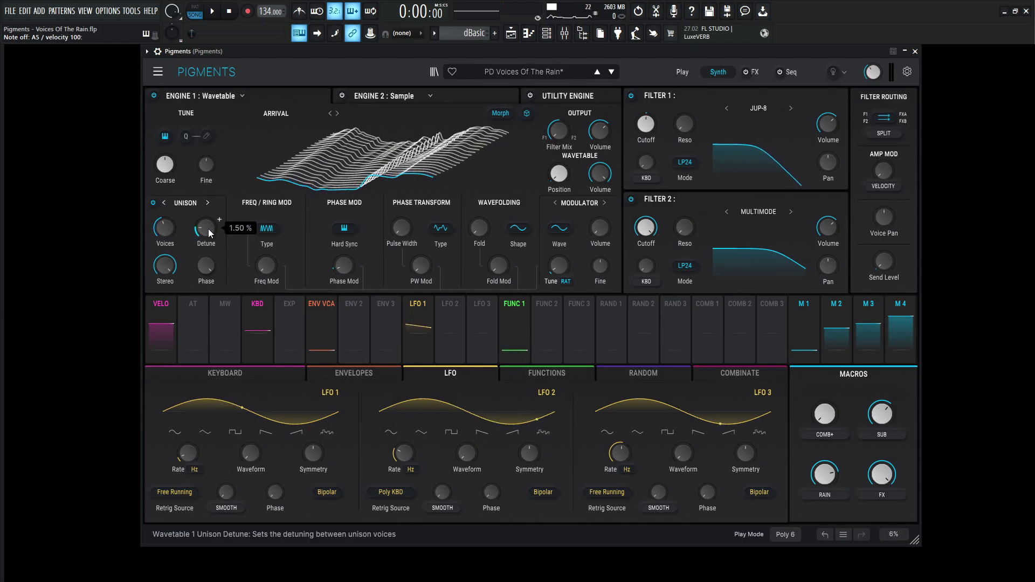
{"action": "mouse_move", "coordinate": [167, 271]}
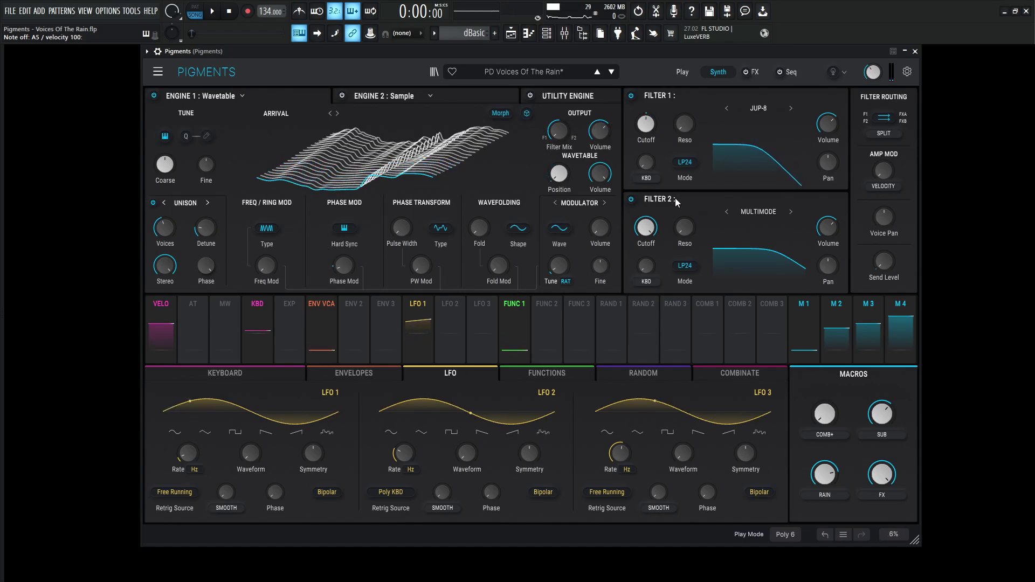
{"action": "left_click", "coordinate": [471, 95]}
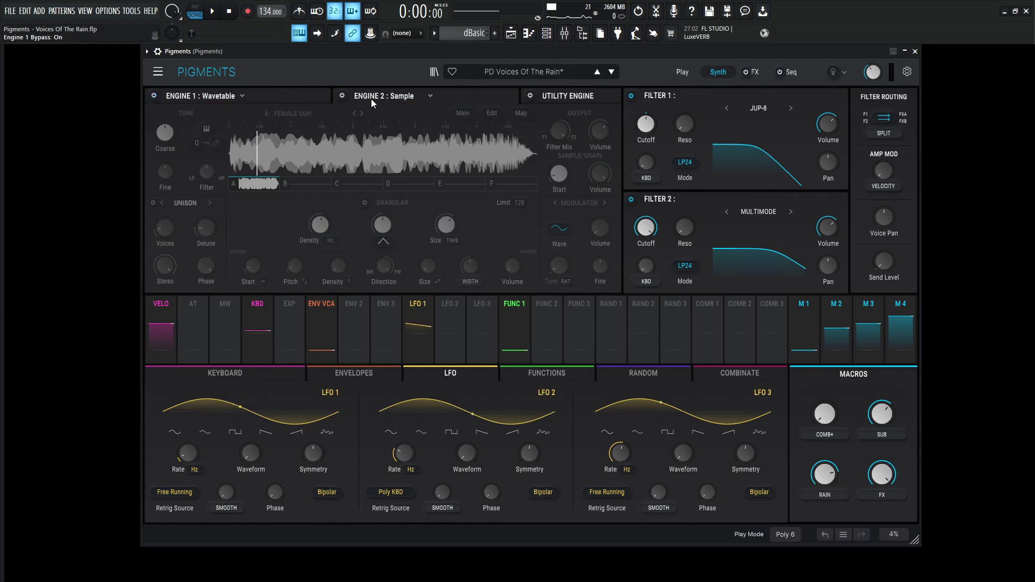
Un-bypass Engine 2 and audition the layer with E4 and another note.
{"action": "left_click", "coordinate": [342, 95]}
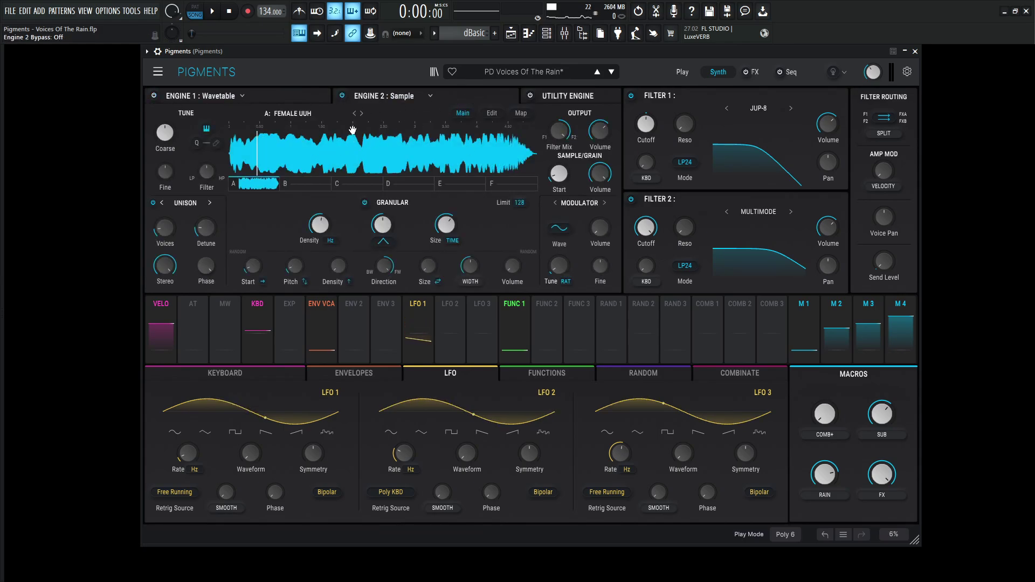
{"action": "key", "text": "c"}
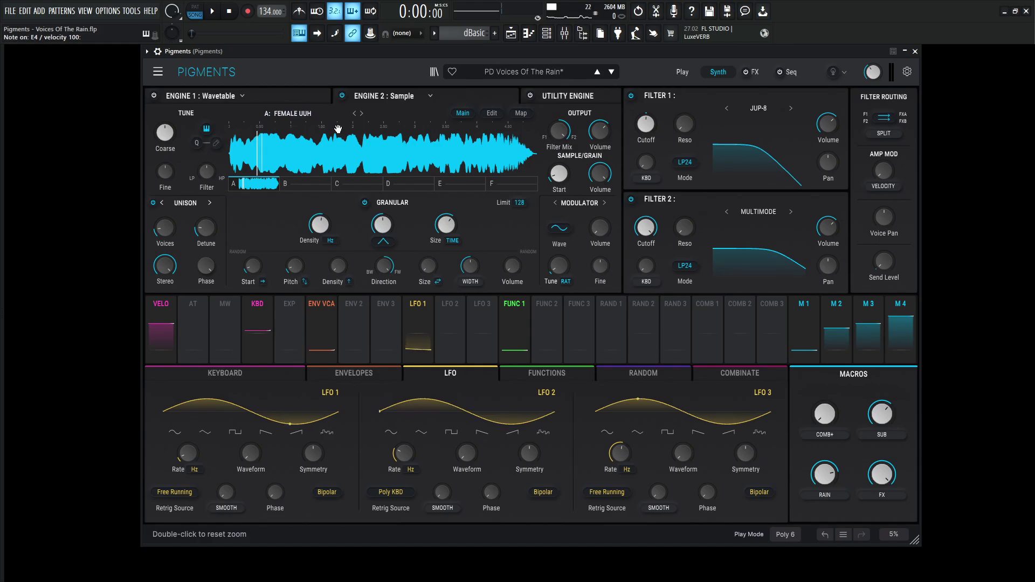
{"action": "key", "text": "7"}
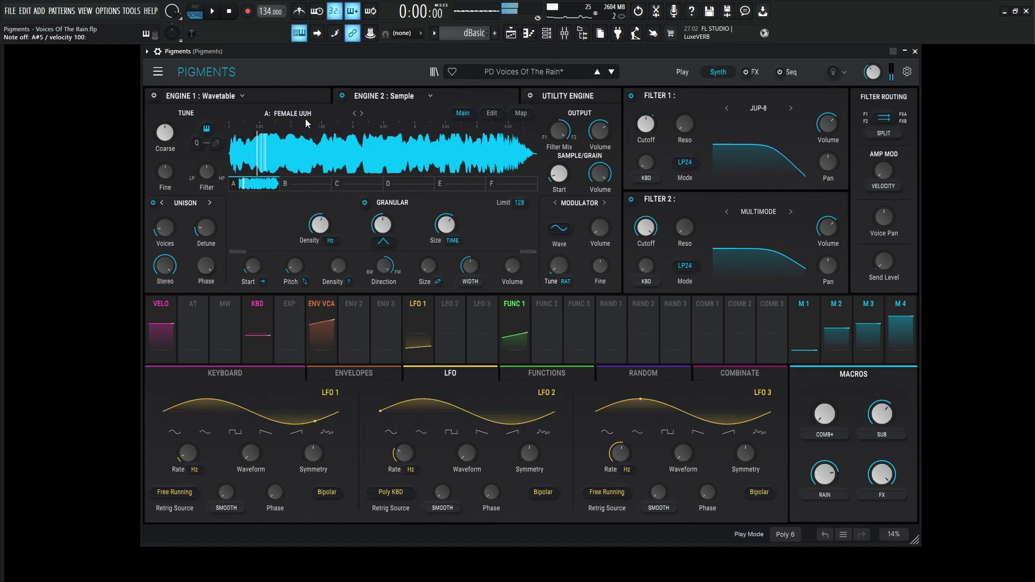
{"action": "key", "text": "c"}
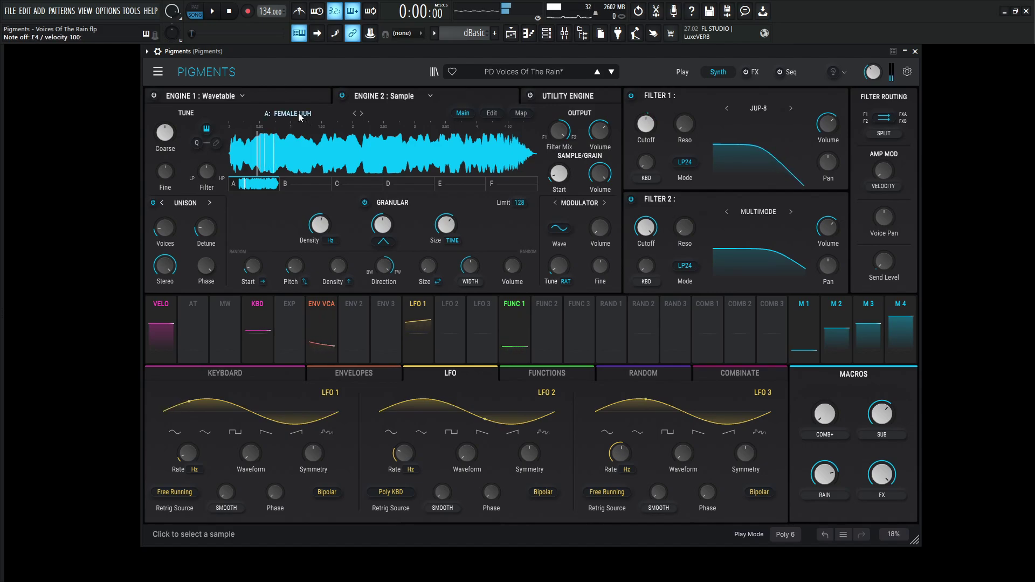
Look up the Female Uuh sample in the Vocal category of the sample browser, then close it.
{"action": "left_click", "coordinate": [301, 119]}
{"action": "left_click_drag", "start_coordinate": [324, 208], "coordinate": [322, 242]}
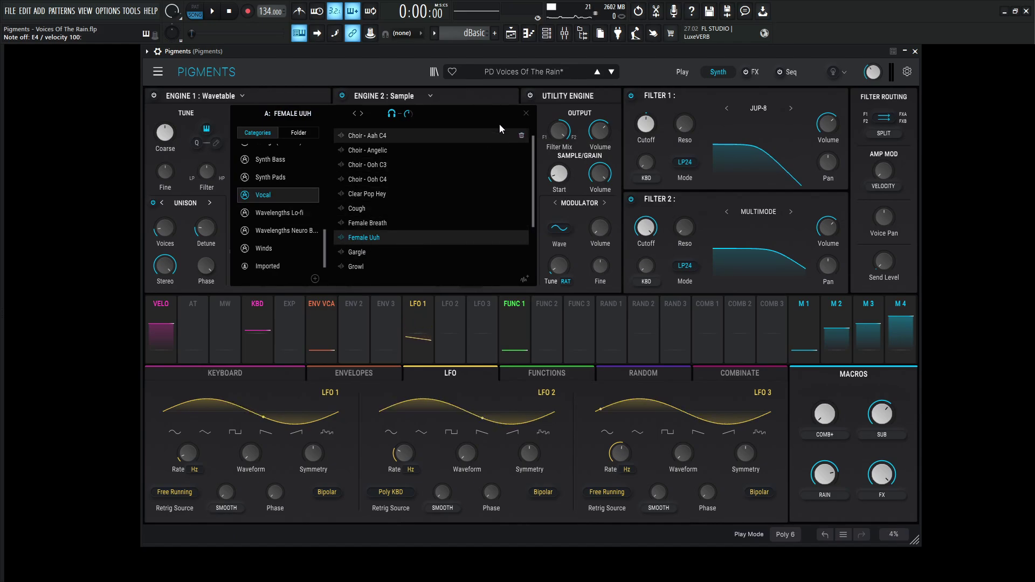
{"action": "left_click", "coordinate": [525, 113]}
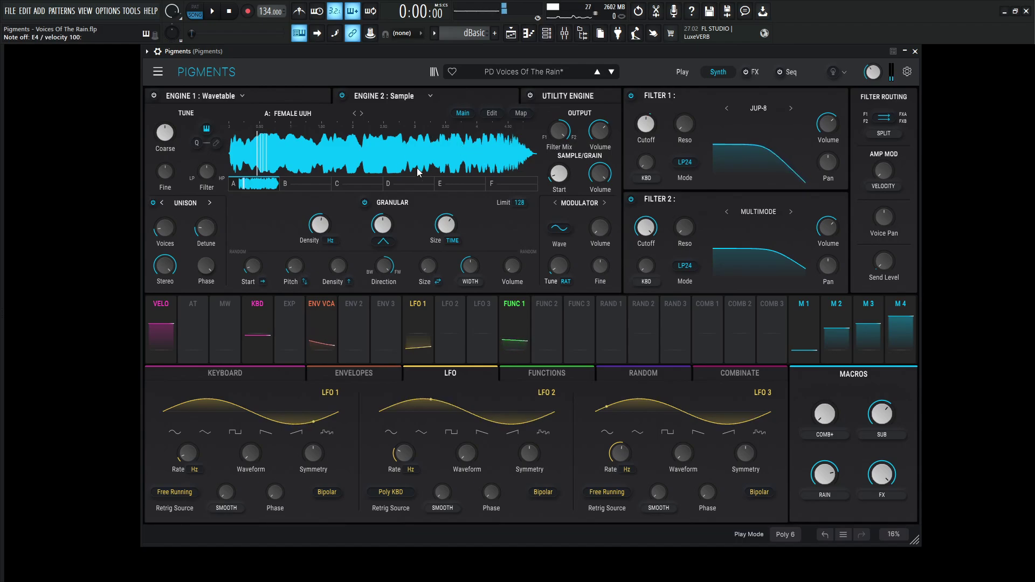
{"action": "mouse_move", "coordinate": [559, 181]}
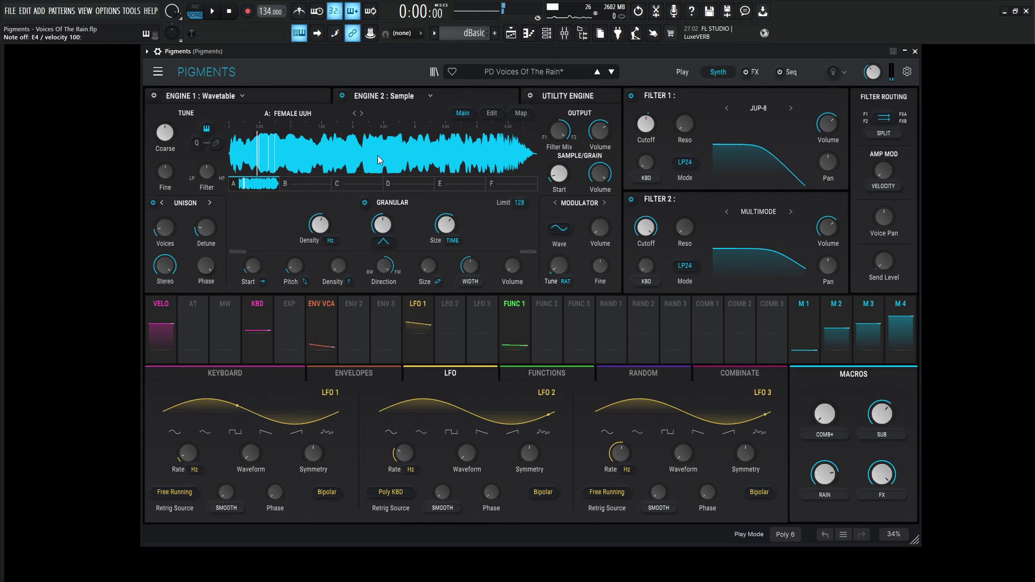
{"action": "mouse_move", "coordinate": [321, 229]}
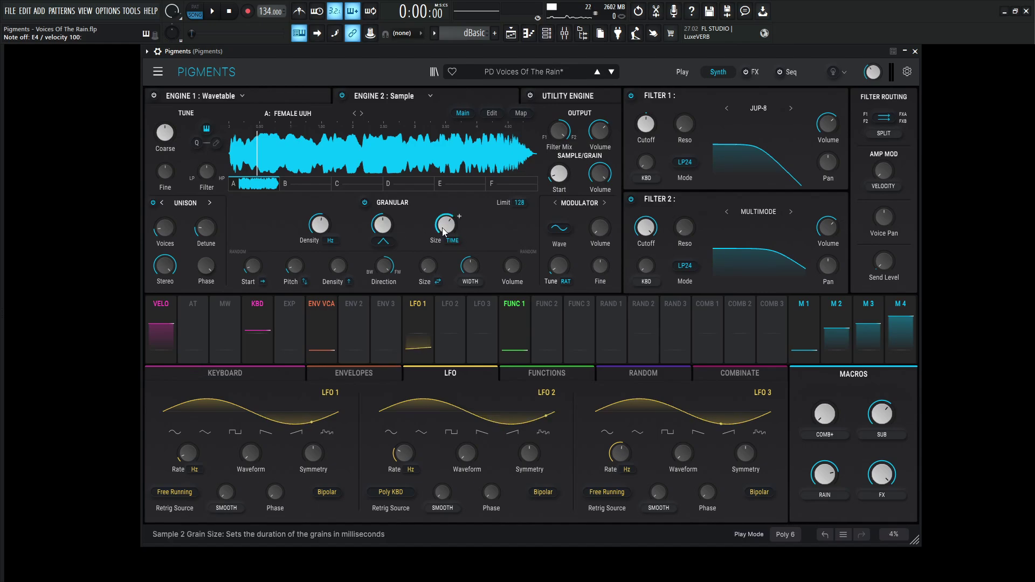
{"action": "mouse_move", "coordinate": [444, 232]}
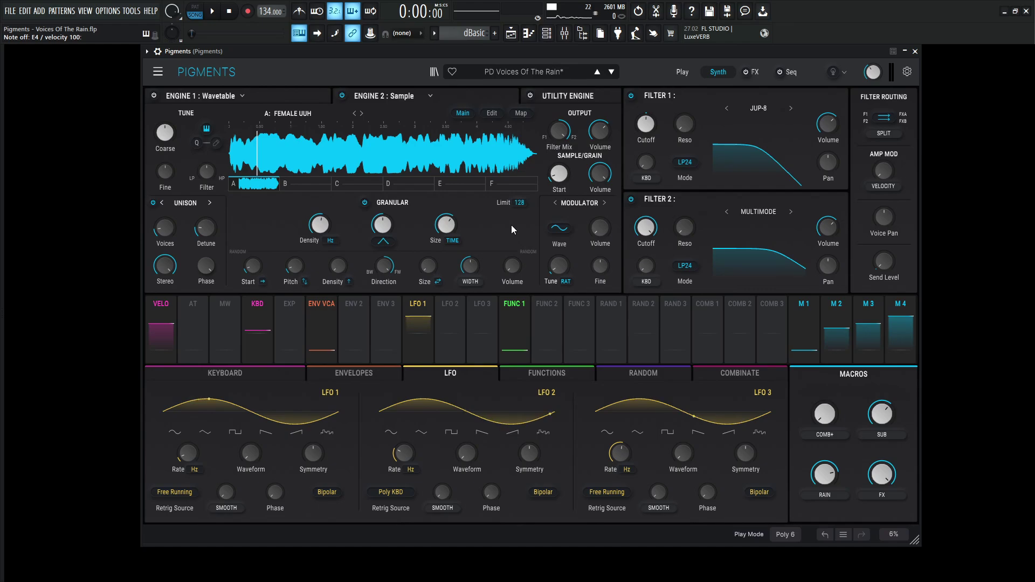
{"action": "key", "text": "q"}
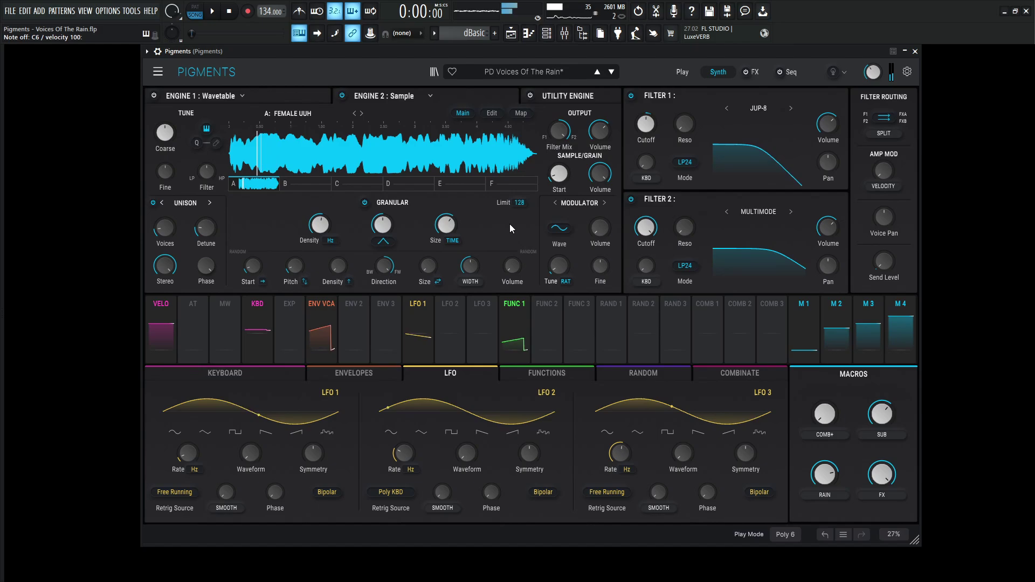
{"action": "key", "text": "q"}
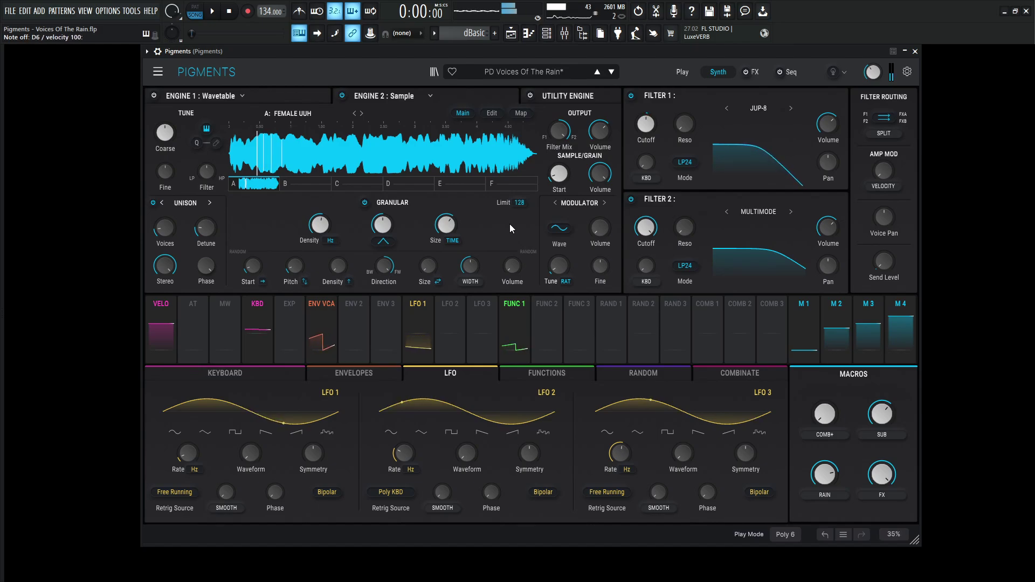
{"action": "key", "text": "c"}
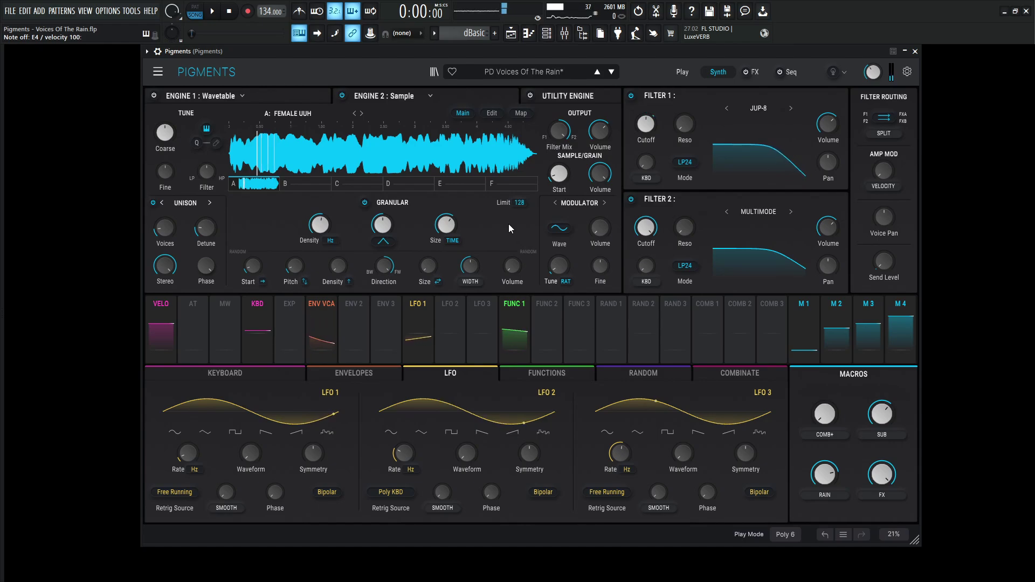
{"action": "mouse_move", "coordinate": [167, 228]}
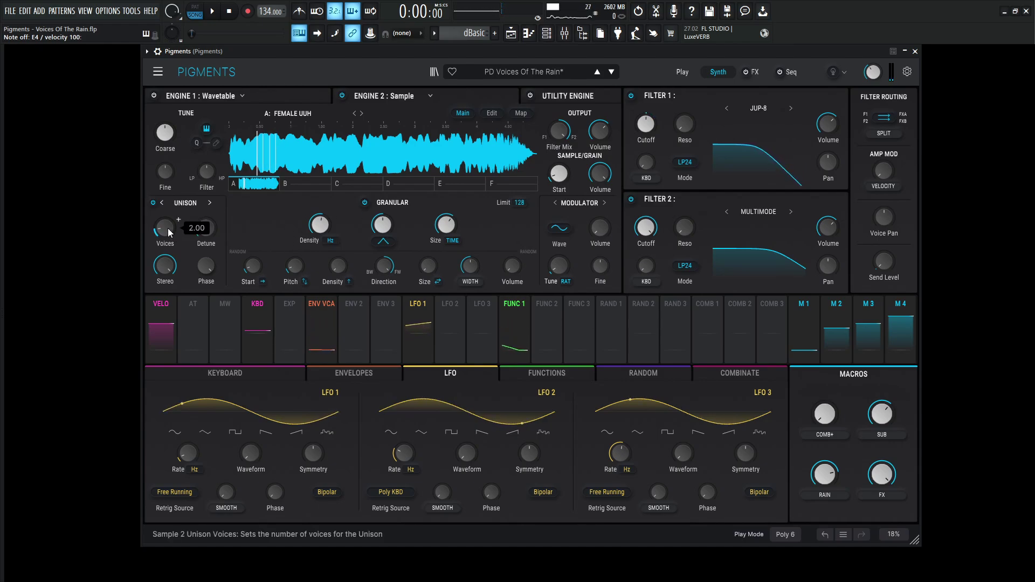
{"action": "mouse_move", "coordinate": [205, 228]}
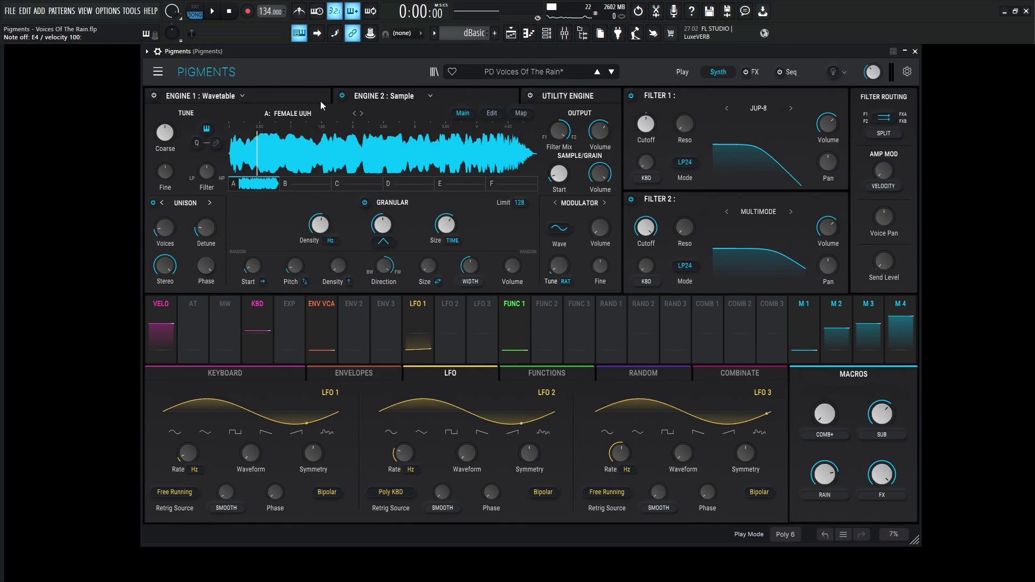
Bypass Engine 2, the utility oscillator and the Rain layer, auditioning White Noise (Wide) alone.
{"action": "left_click", "coordinate": [341, 95]}
{"action": "left_click", "coordinate": [560, 97]}
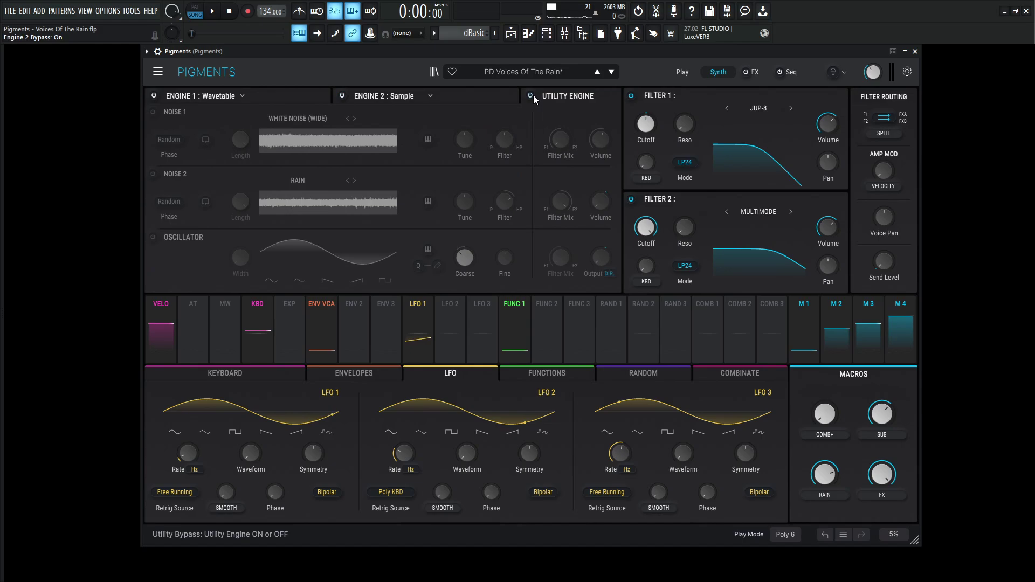
{"action": "left_click", "coordinate": [153, 238]}
{"action": "left_click", "coordinate": [152, 174]}
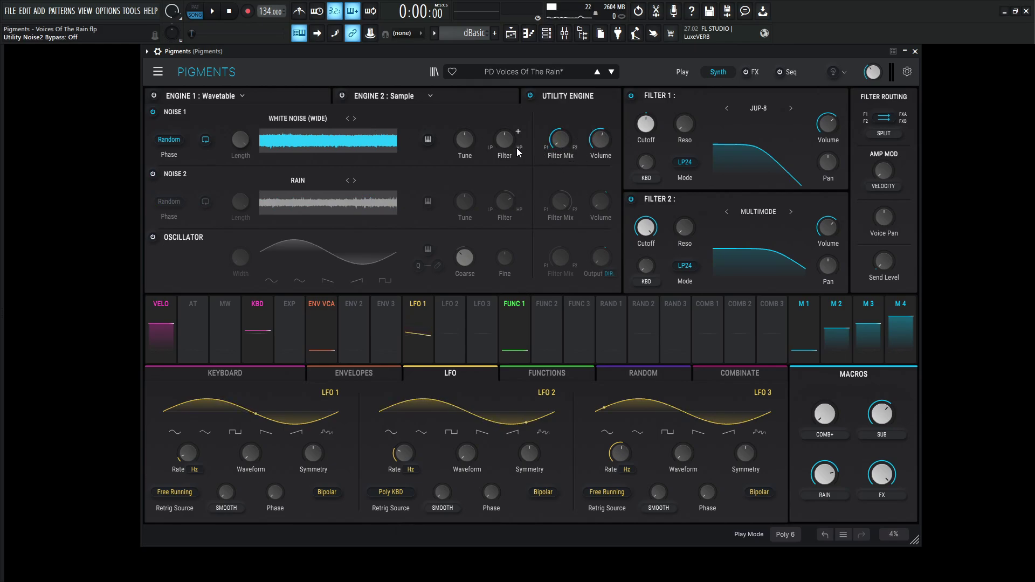
{"action": "key", "text": "j"}
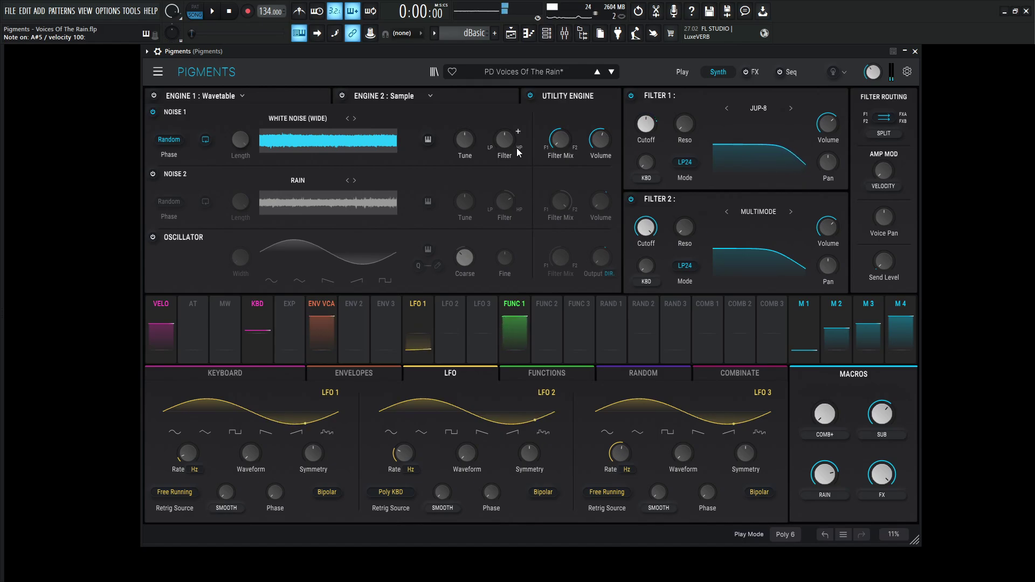
{"action": "key", "text": "v"}
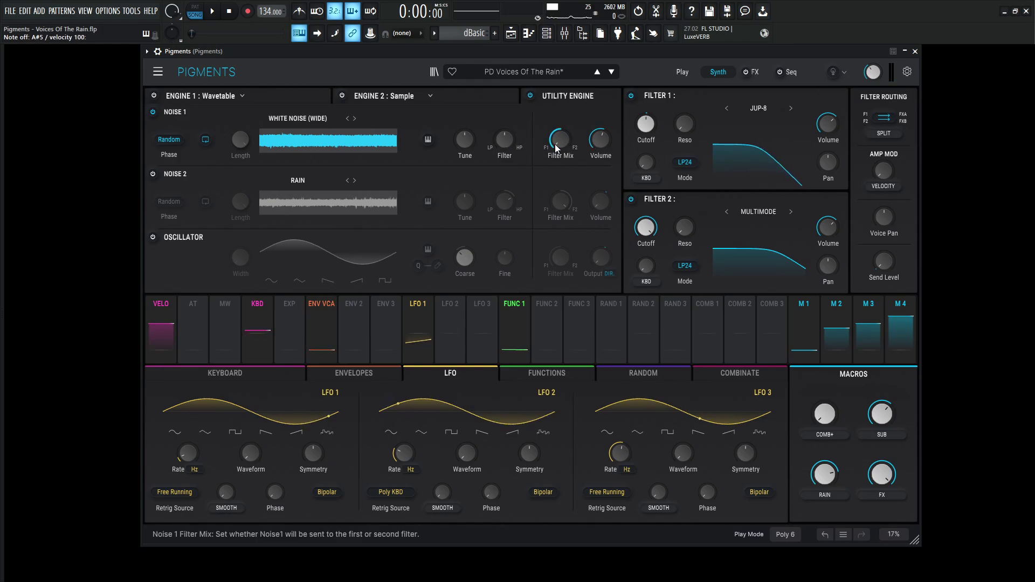
{"action": "mouse_move", "coordinate": [589, 150]}
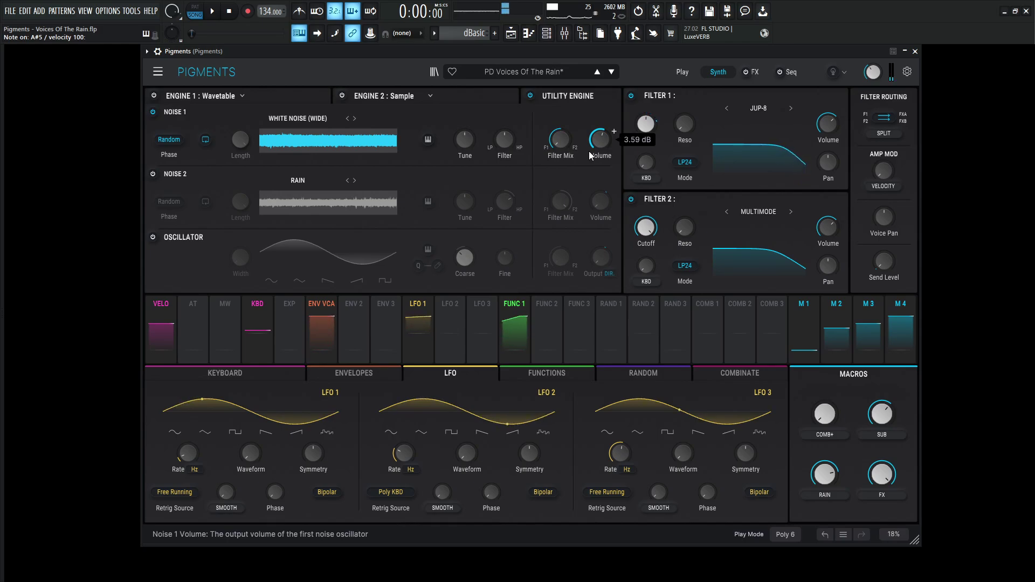
Mute the White Noise layer and enable Rain, whose volume the RAIN macro modulates at 0.78.
{"action": "left_click", "coordinate": [153, 112]}
{"action": "left_click", "coordinate": [154, 173]}
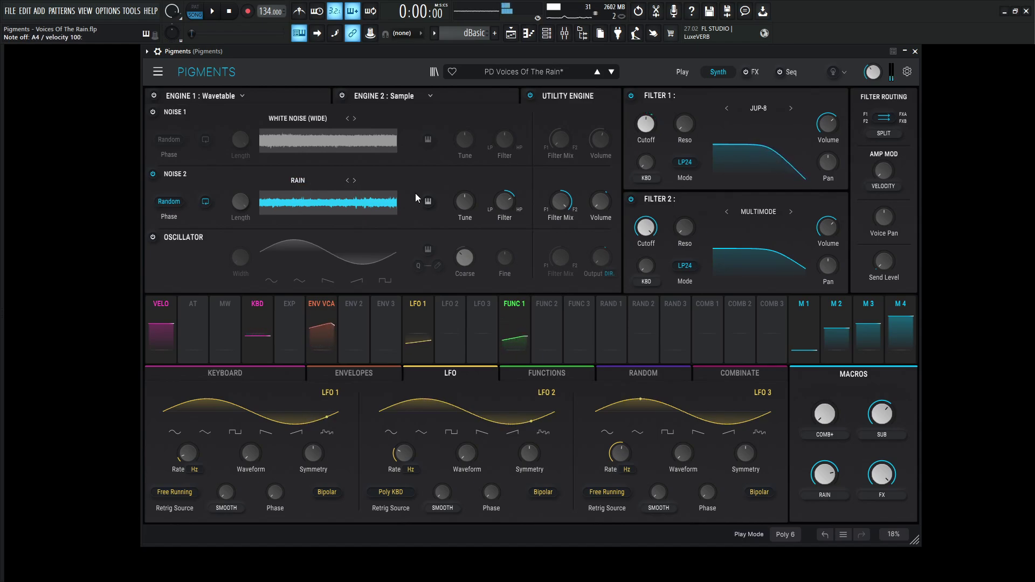
{"action": "mouse_move", "coordinate": [509, 205]}
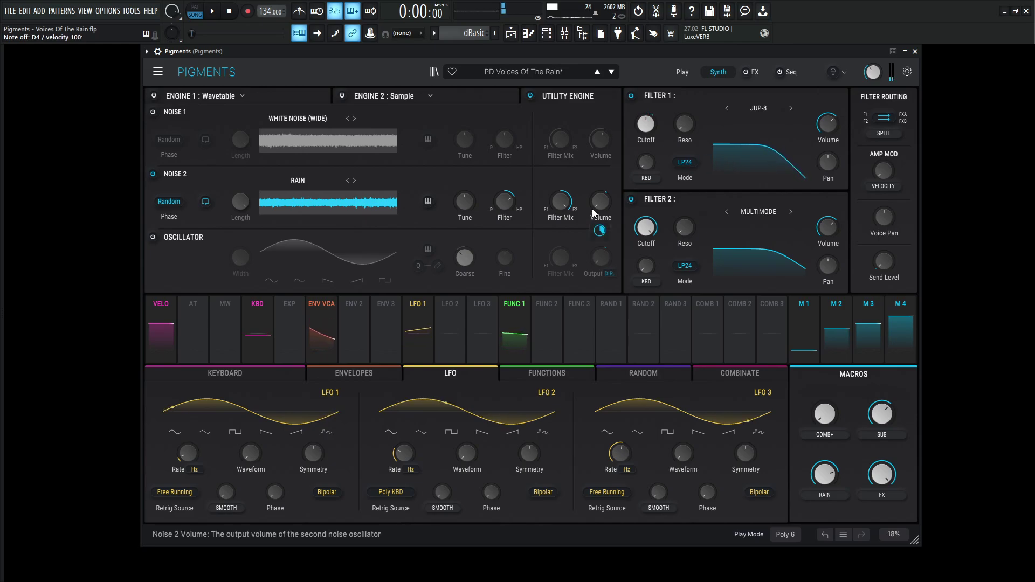
{"action": "mouse_move", "coordinate": [602, 232]}
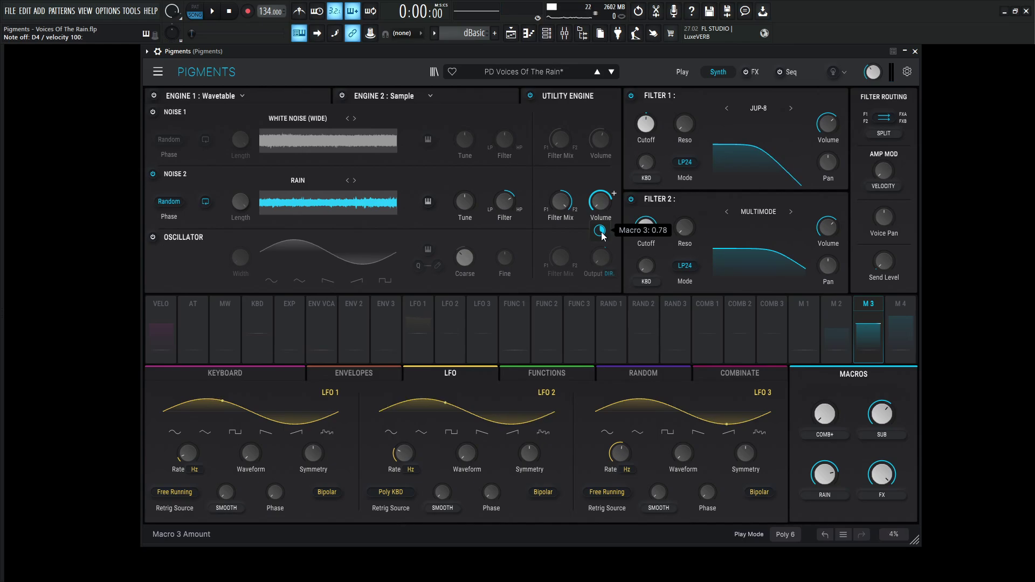
{"action": "mouse_move", "coordinate": [834, 481]}
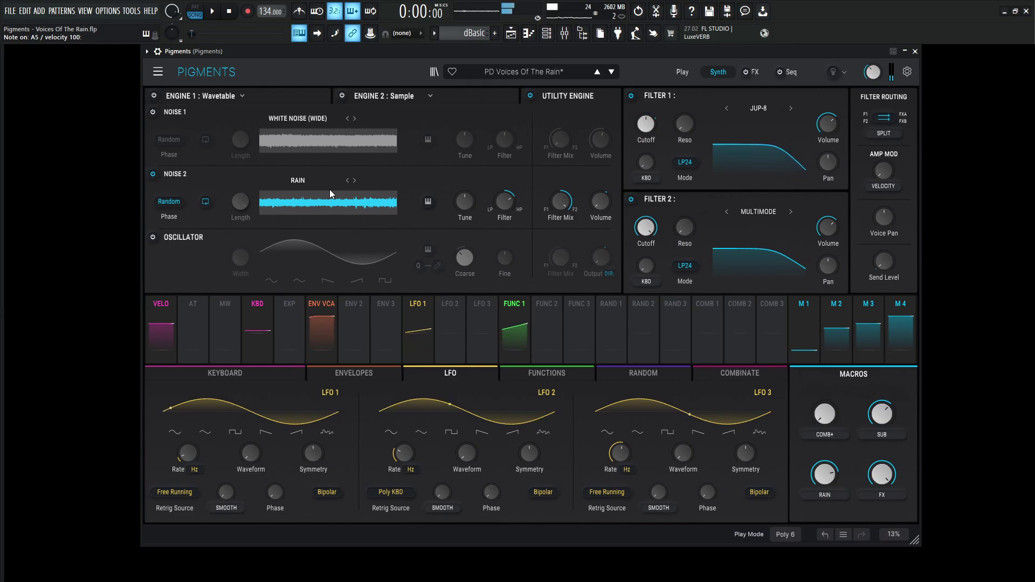
Mute the Rain layer and audition the sine oscillator on its own with a few notes.
{"action": "left_click", "coordinate": [152, 173]}
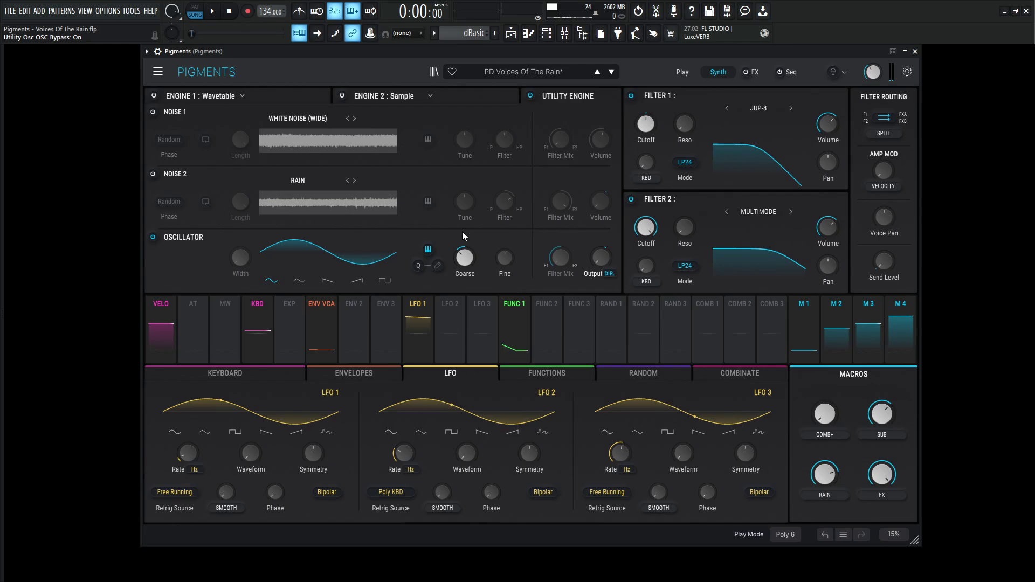
{"action": "key", "text": "j"}
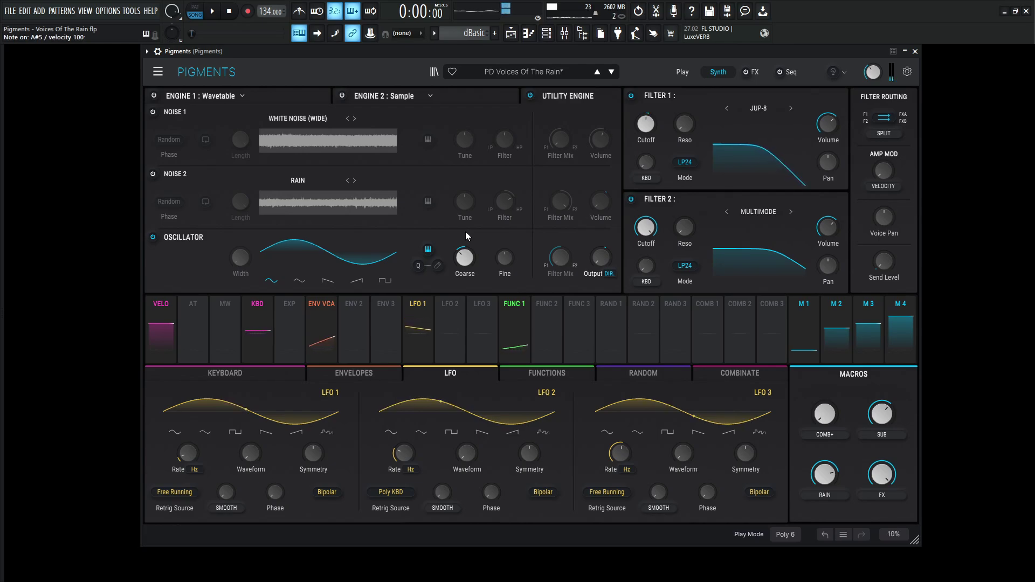
{"action": "key", "text": "x"}
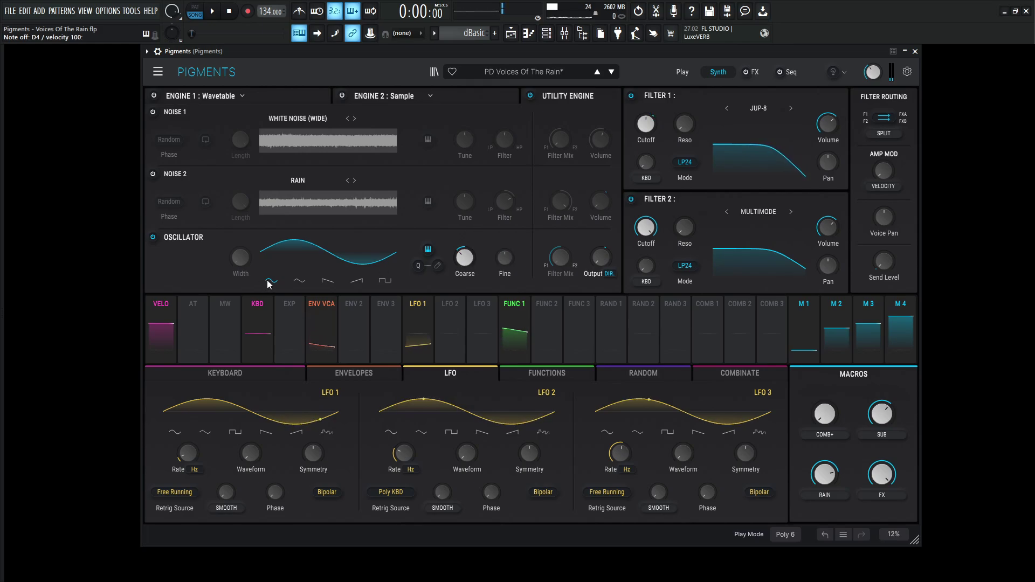
{"action": "mouse_move", "coordinate": [601, 293]}
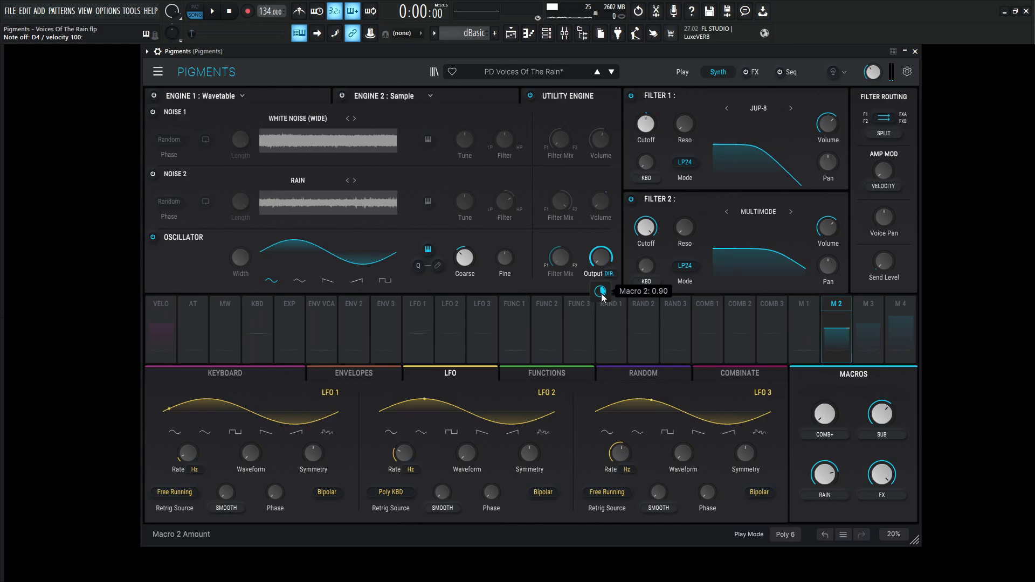
{"action": "mouse_move", "coordinate": [558, 214]}
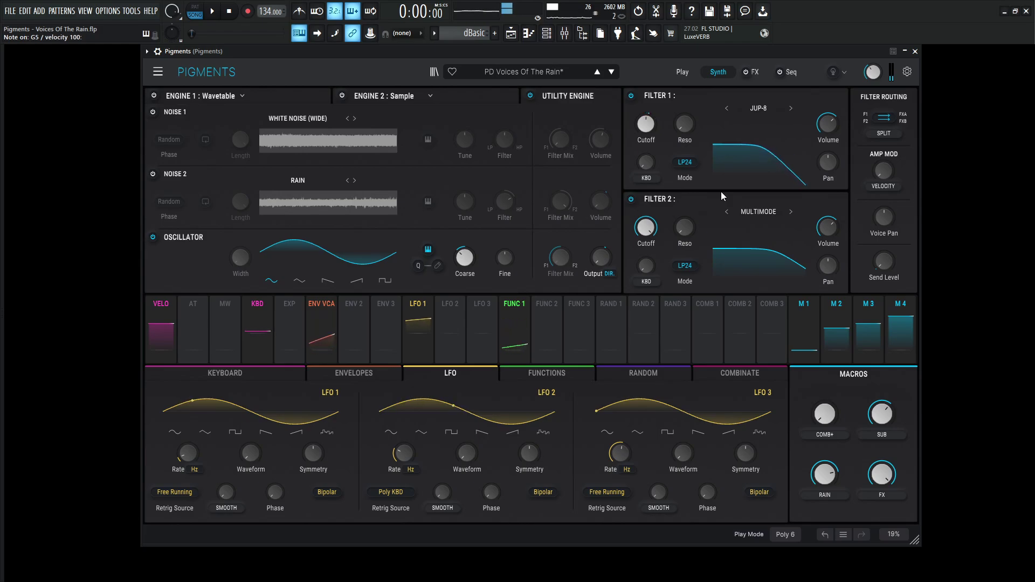
{"action": "left_click", "coordinate": [667, 308]}
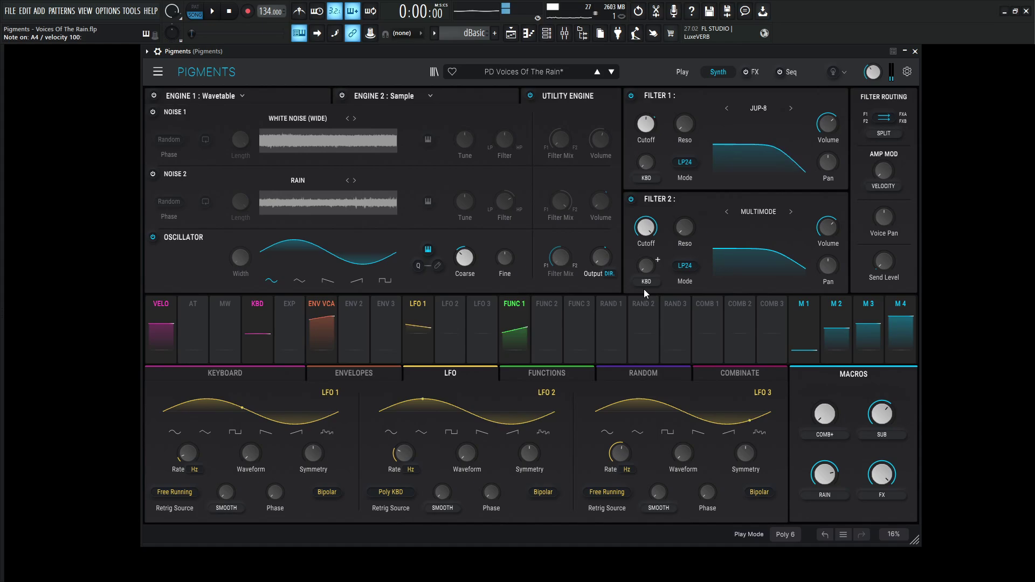
Re-enable Rain, White Noise and Engine 1, then play several notes of the combined sound.
{"action": "left_click", "coordinate": [152, 175]}
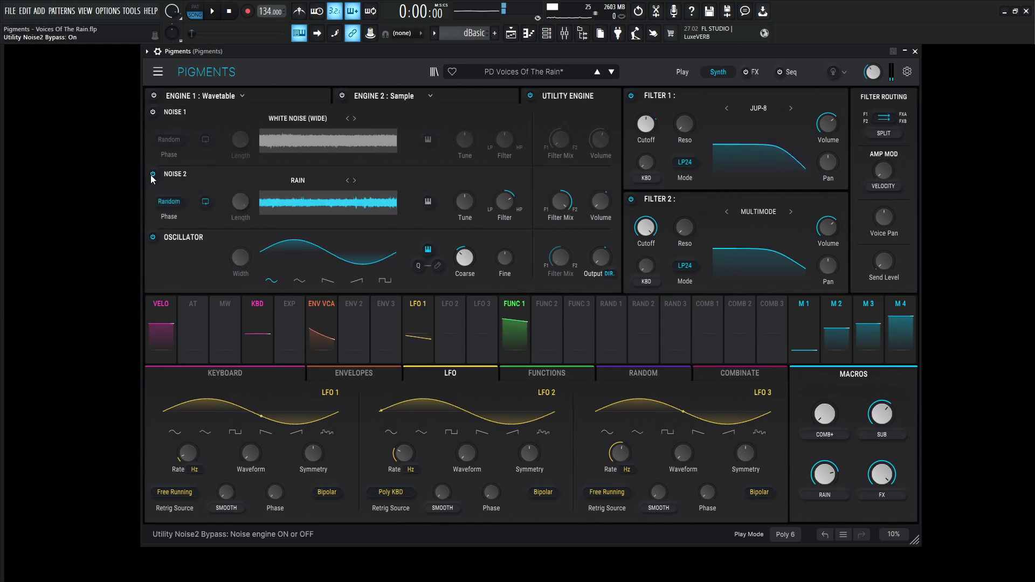
{"action": "left_click", "coordinate": [153, 112]}
{"action": "left_click", "coordinate": [152, 96]}
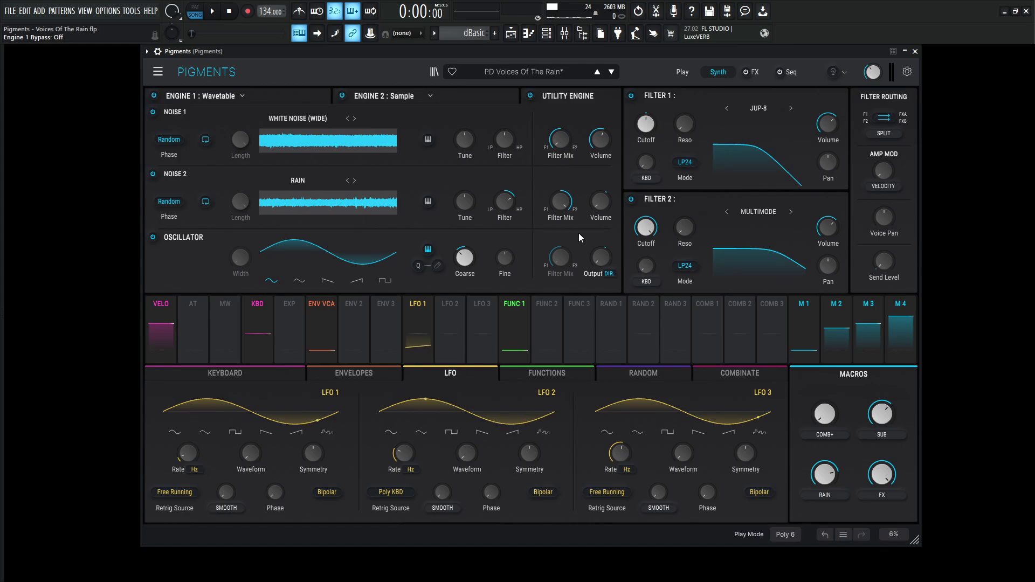
{"action": "key", "text": "n"}
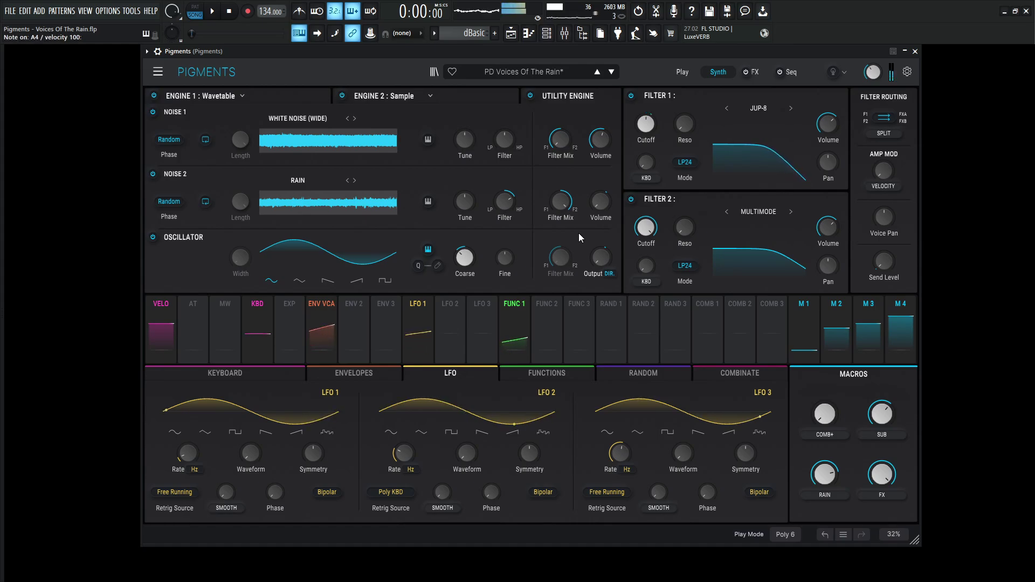
{"action": "key", "text": "b"}
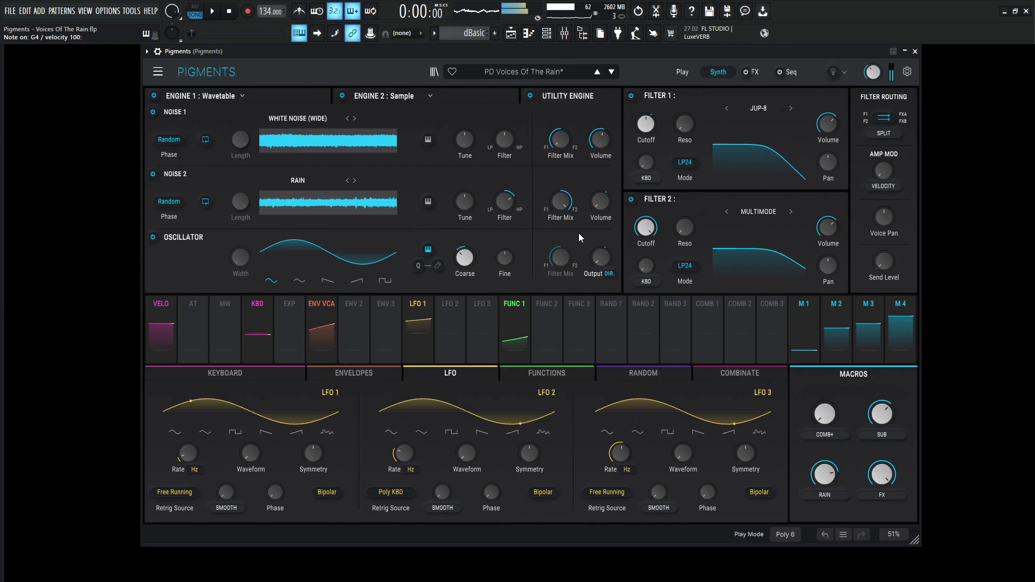
{"action": "key", "text": "x"}
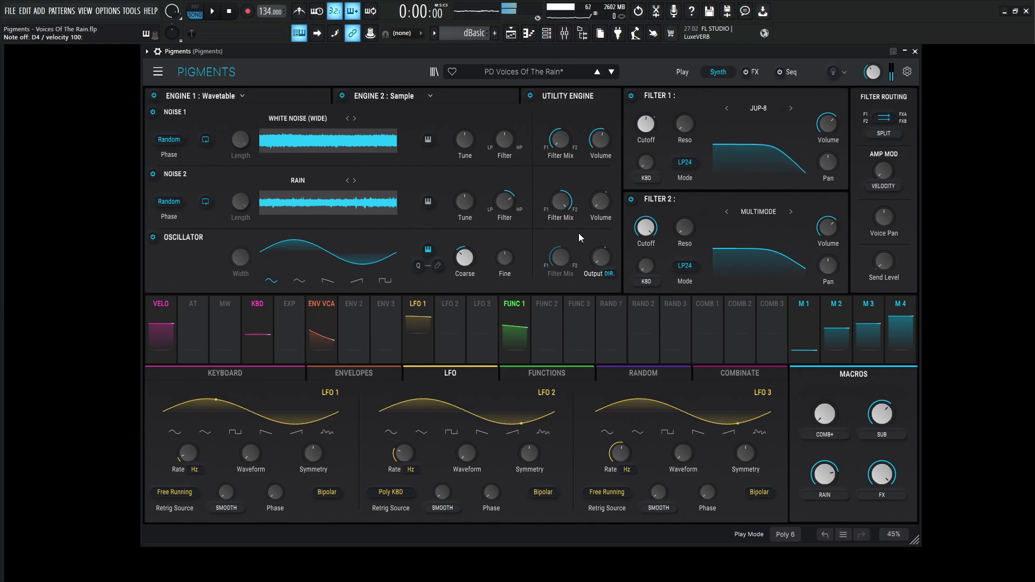
{"action": "key", "text": "n"}
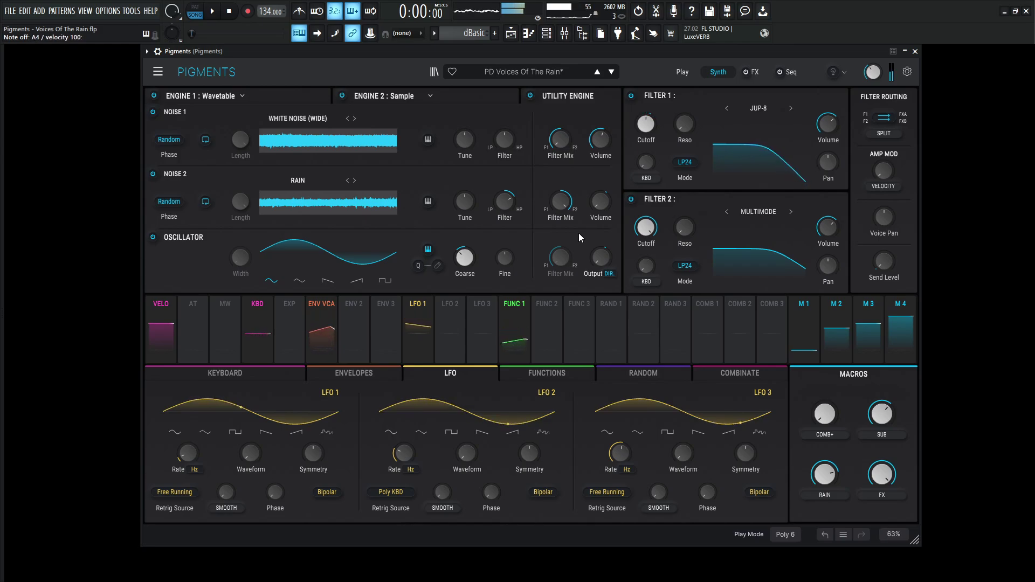
{"action": "key", "text": "w"}
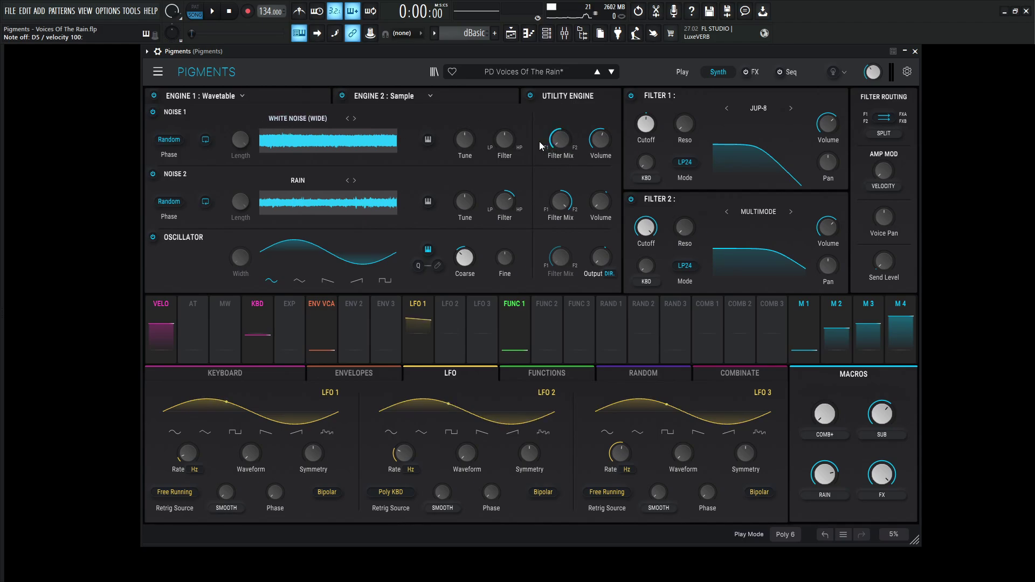
Check both engines' settings and bypass the sample engine, Engine 2.
{"action": "left_click", "coordinate": [468, 96]}
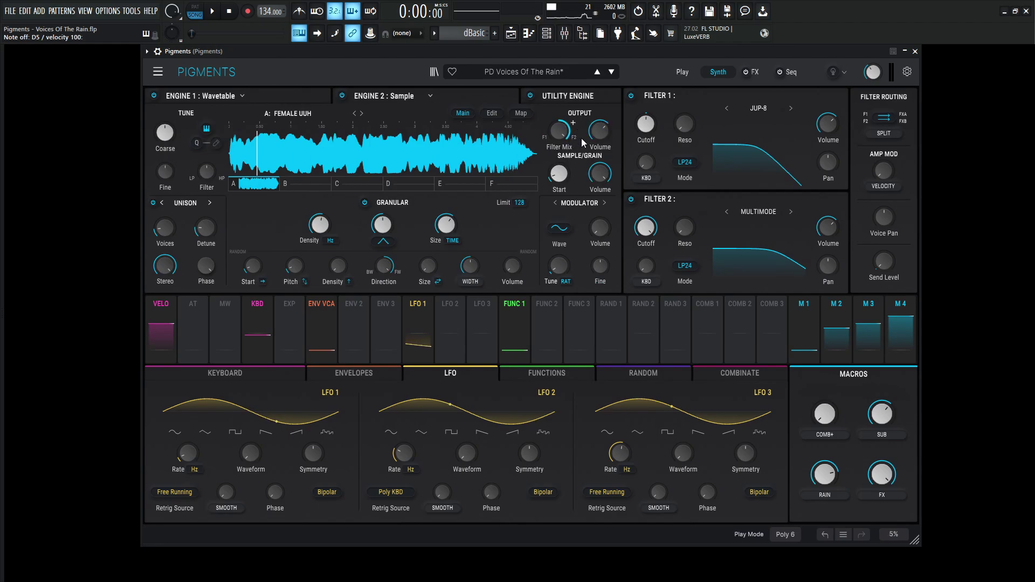
{"action": "left_click", "coordinate": [283, 96]}
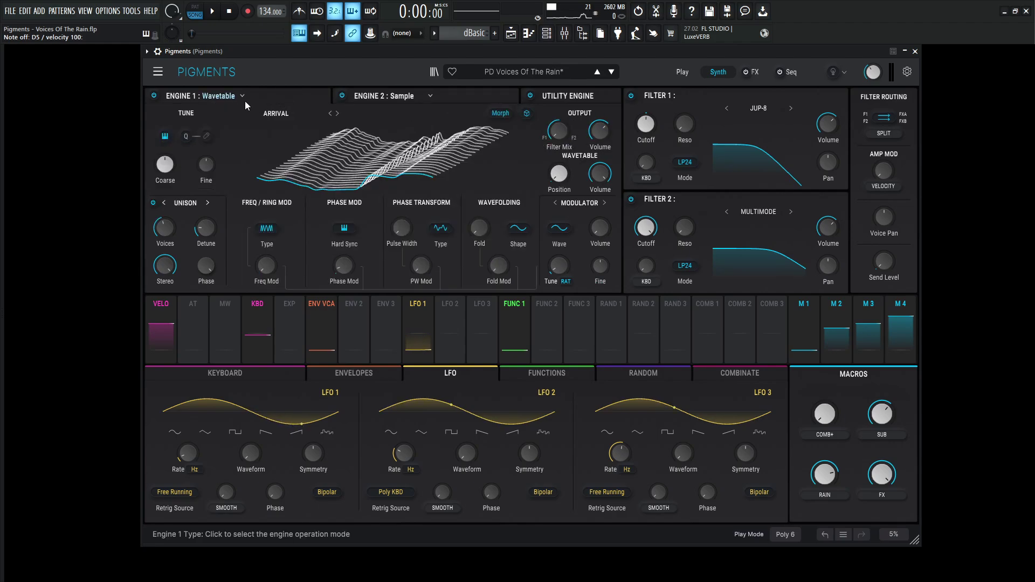
{"action": "mouse_move", "coordinate": [556, 134]}
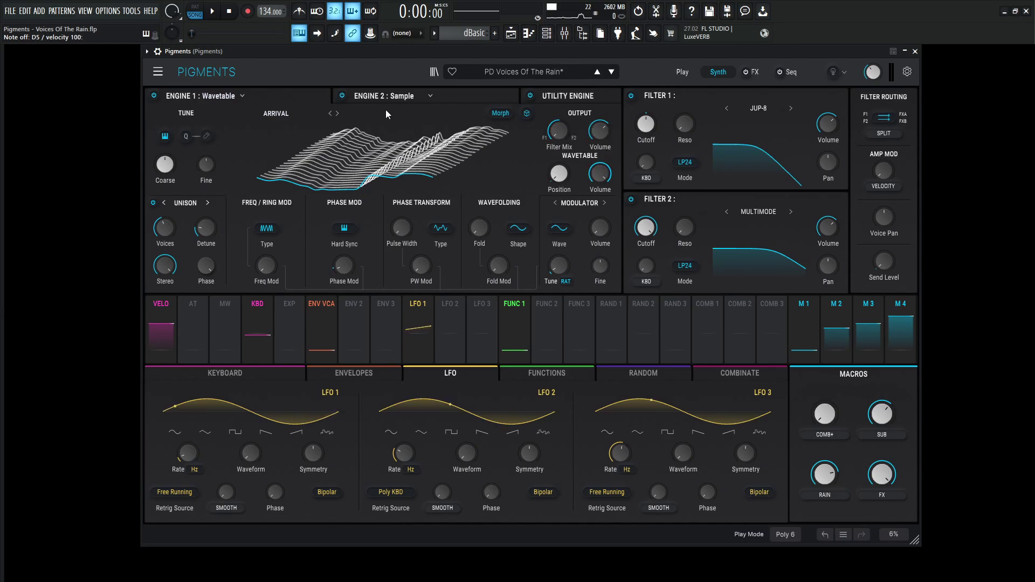
{"action": "left_click", "coordinate": [344, 95]}
Turn off the Rain and oscillator utility layers, then return to Engine 1's Arrival wavetable page.
{"action": "left_click", "coordinate": [572, 96]}
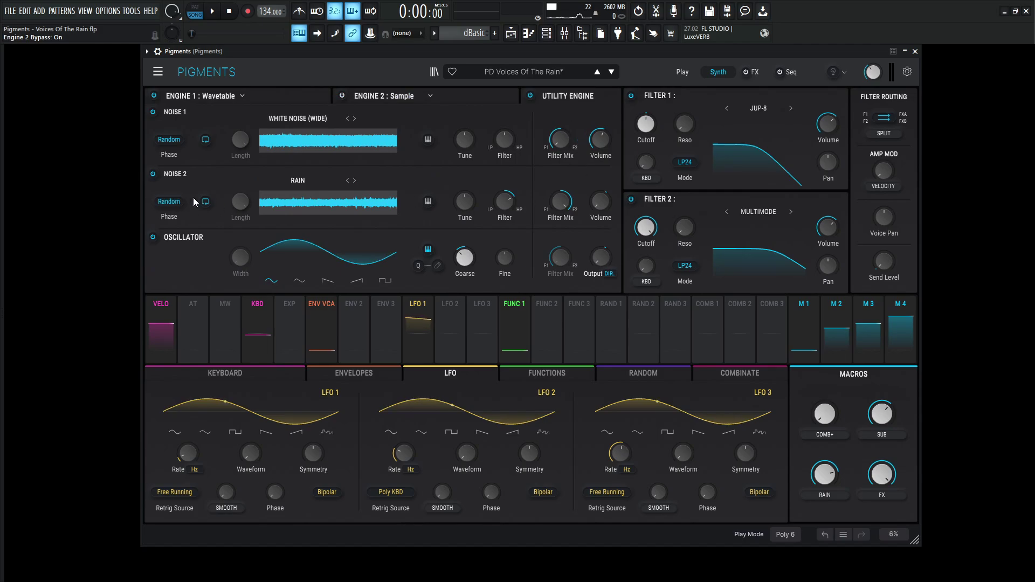
{"action": "left_click", "coordinate": [152, 174]}
{"action": "left_click", "coordinate": [152, 238]}
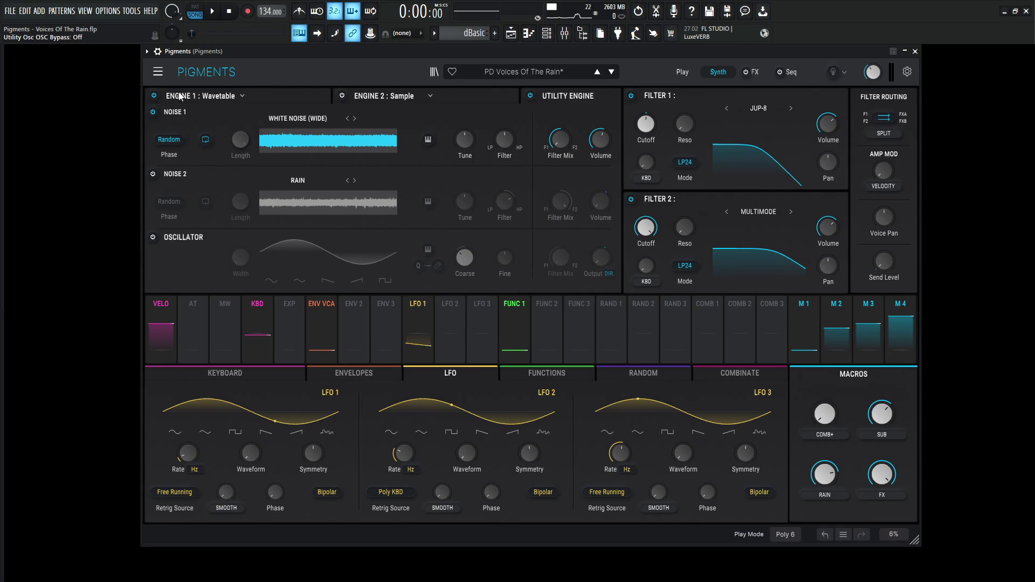
{"action": "left_click", "coordinate": [264, 95]}
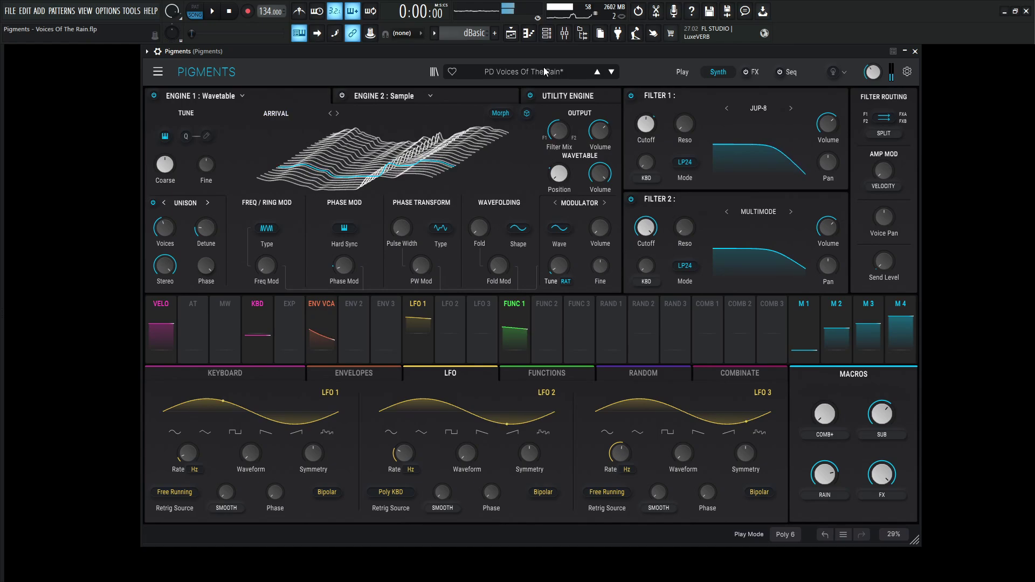
{"action": "mouse_move", "coordinate": [648, 128]}
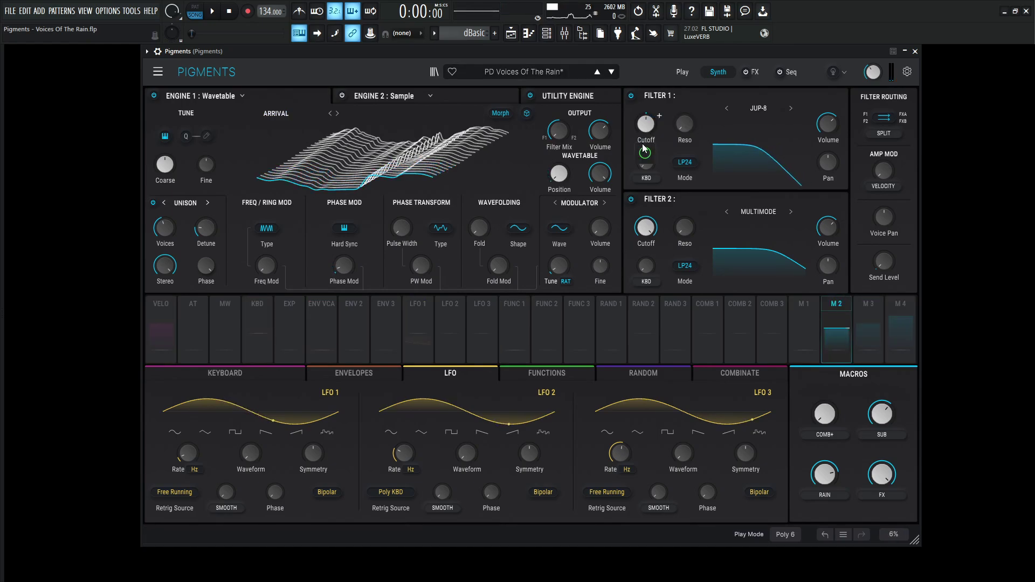
Show the FUNC 1 envelope shaping the filters and select its peak point.
{"action": "mouse_move", "coordinate": [652, 158]}
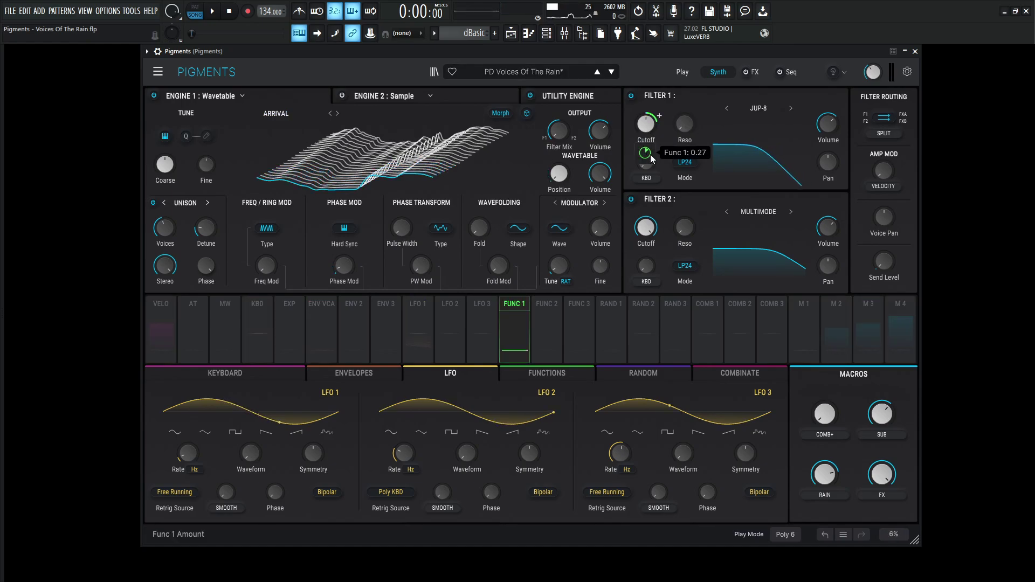
{"action": "left_click", "coordinate": [514, 345]}
{"action": "left_click", "coordinate": [462, 399]}
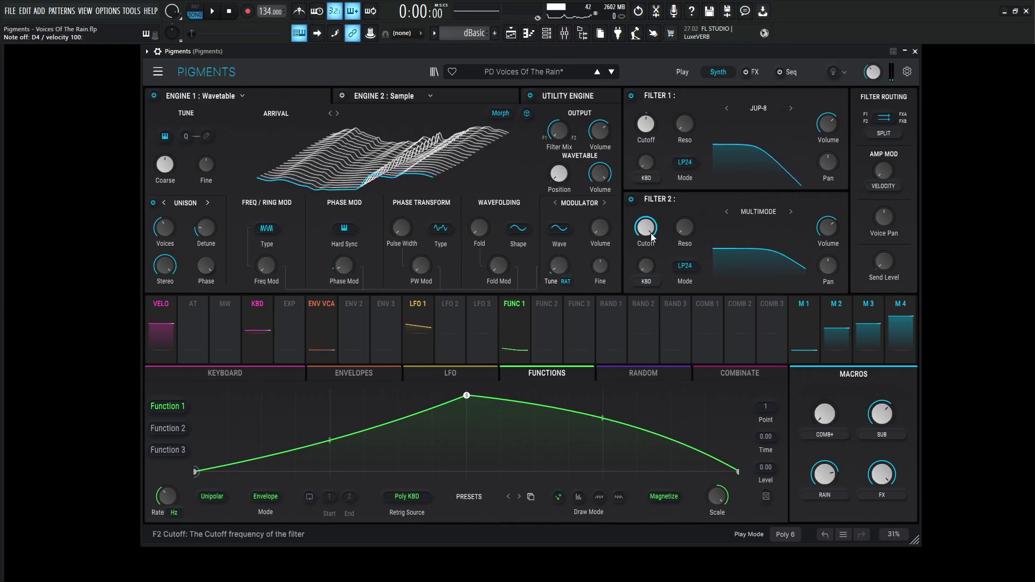
{"action": "mouse_move", "coordinate": [648, 229]}
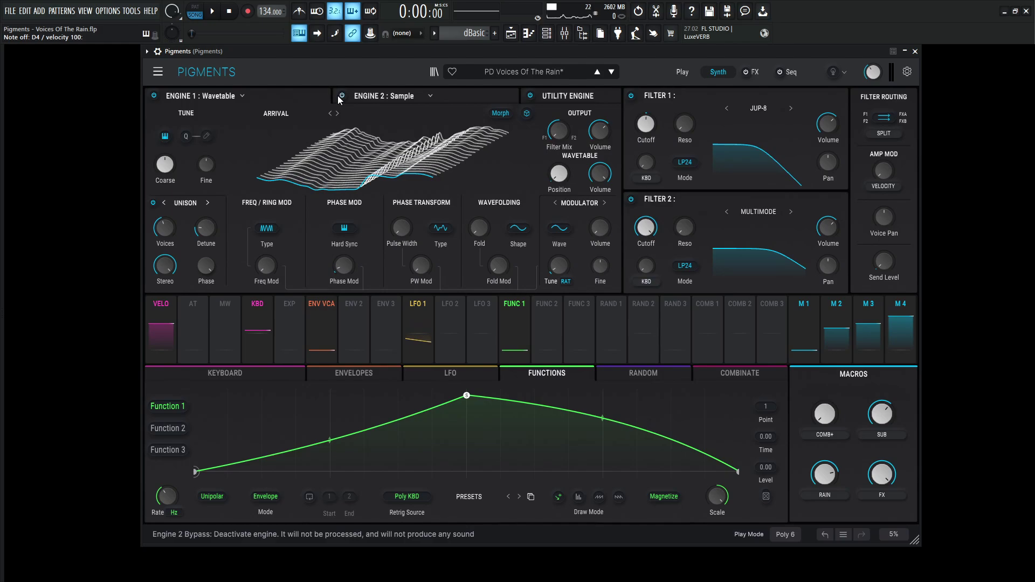
After checking the sample engine, power on Noise 2 (Rain) and the sine oscillator in the Utility Engine.
{"action": "left_click", "coordinate": [455, 95]}
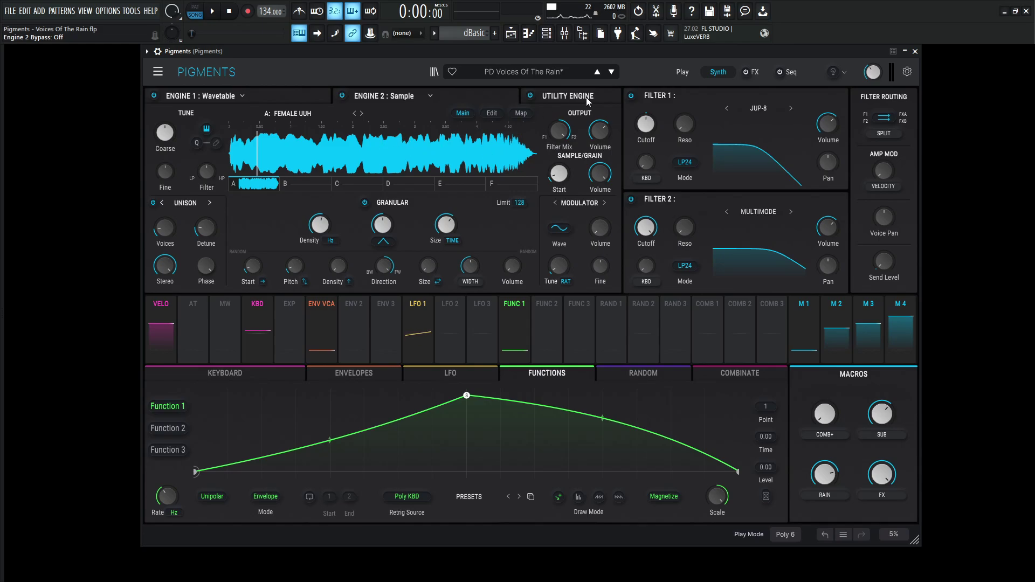
{"action": "left_click", "coordinate": [563, 96]}
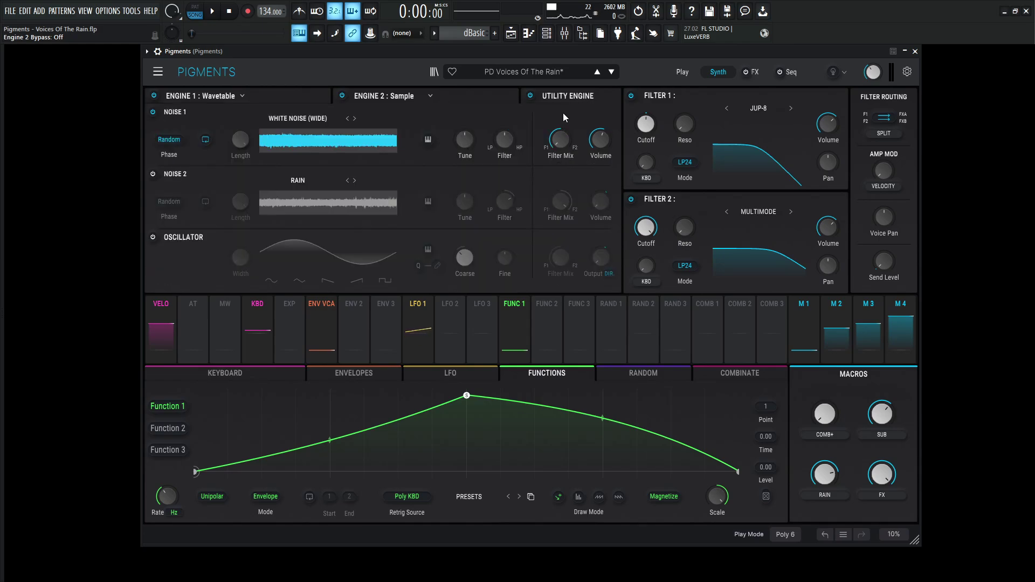
{"action": "left_click", "coordinate": [153, 173]}
{"action": "left_click", "coordinate": [151, 238]}
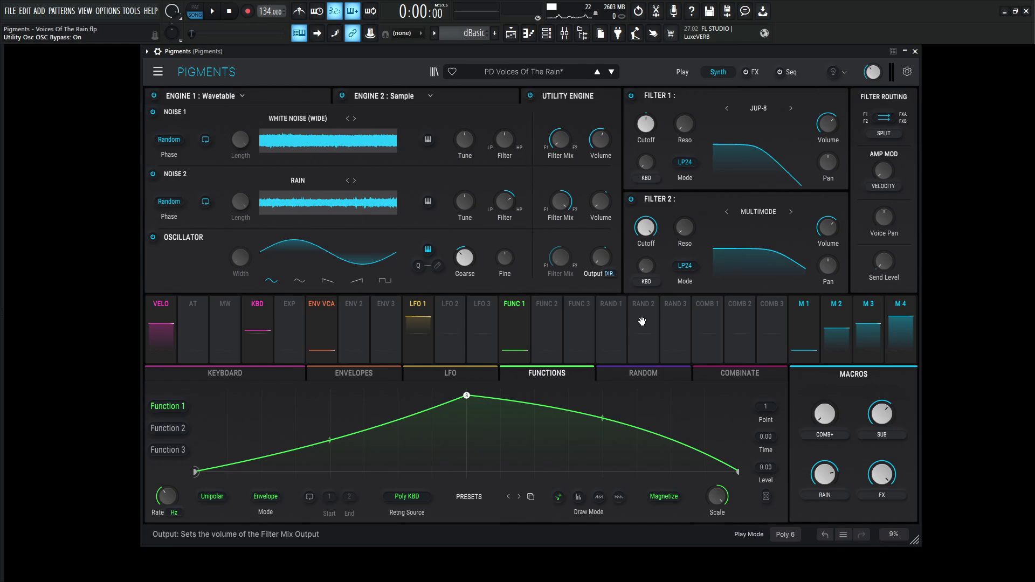
{"action": "mouse_move", "coordinate": [643, 231]}
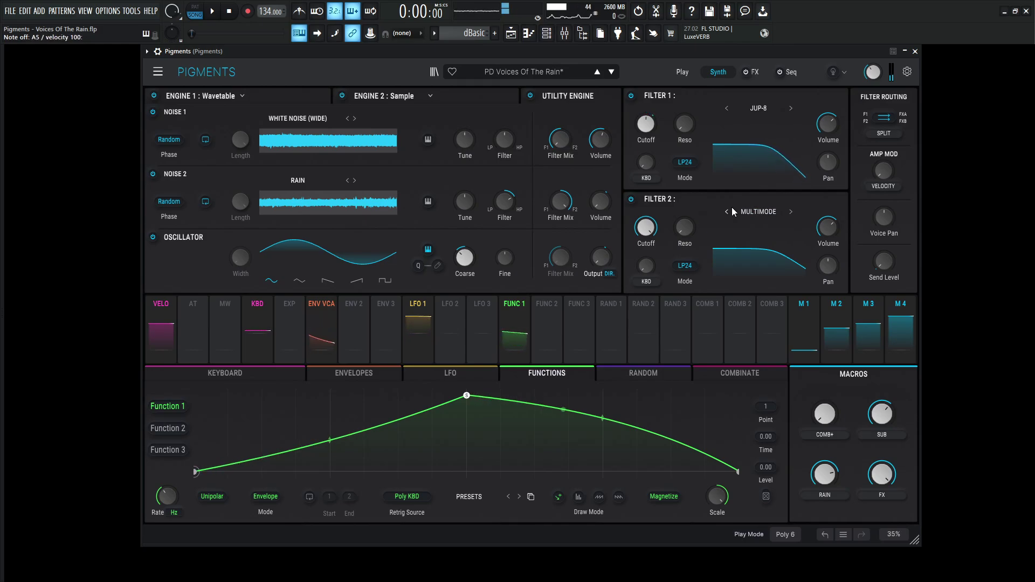
Enable the FX section, switch off AUX and FX B, and bypass FX A's Reverb and Delay.
{"action": "left_click", "coordinate": [753, 72]}
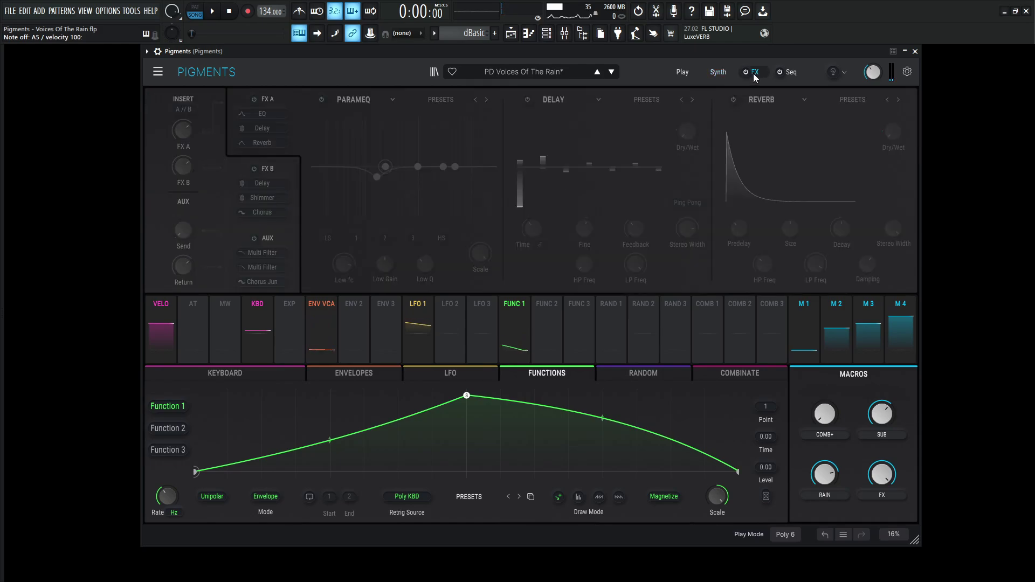
{"action": "left_click", "coordinate": [745, 72]}
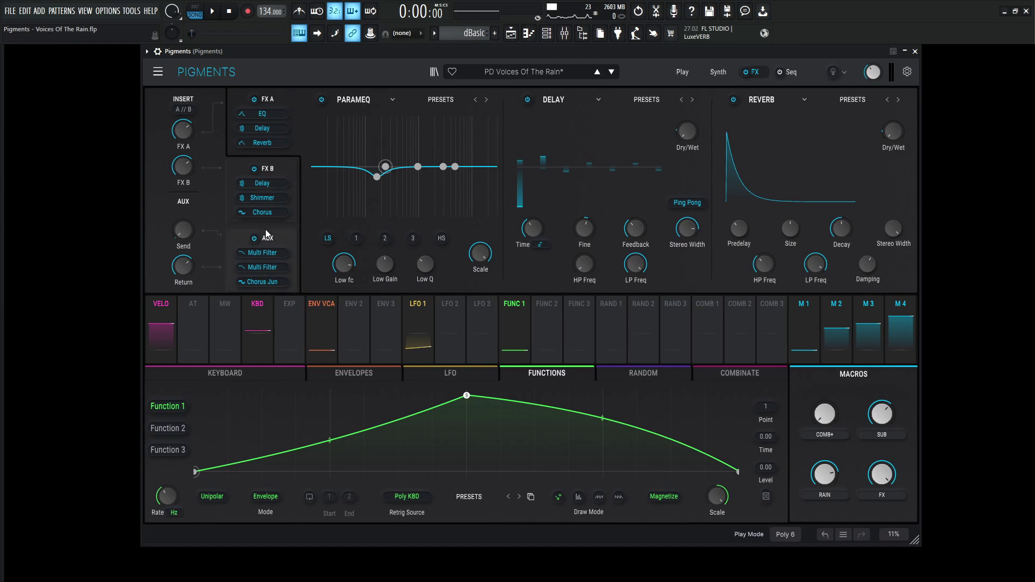
{"action": "left_click", "coordinate": [254, 239]}
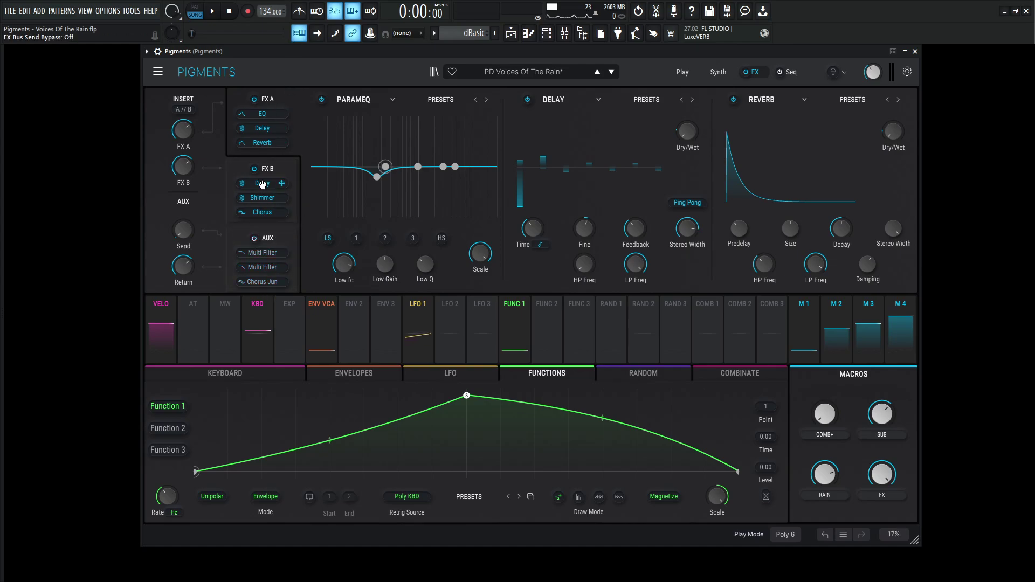
{"action": "left_click", "coordinate": [253, 169]}
{"action": "left_click", "coordinate": [733, 99]}
{"action": "left_click", "coordinate": [527, 101]}
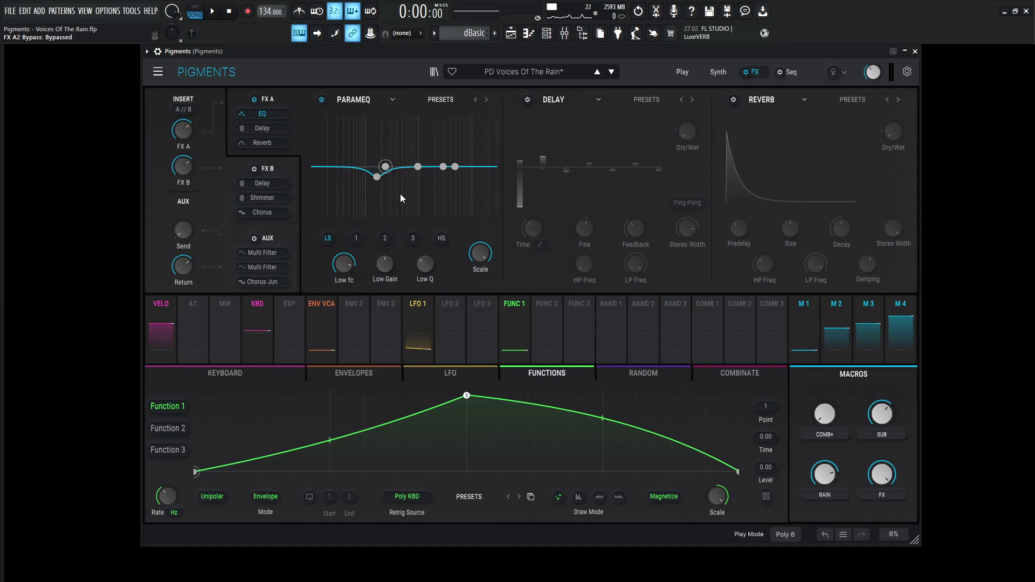
Select the ParamEQ's Peak 1 band, set to -3.13 dB gain.
{"action": "left_click", "coordinate": [376, 177]}
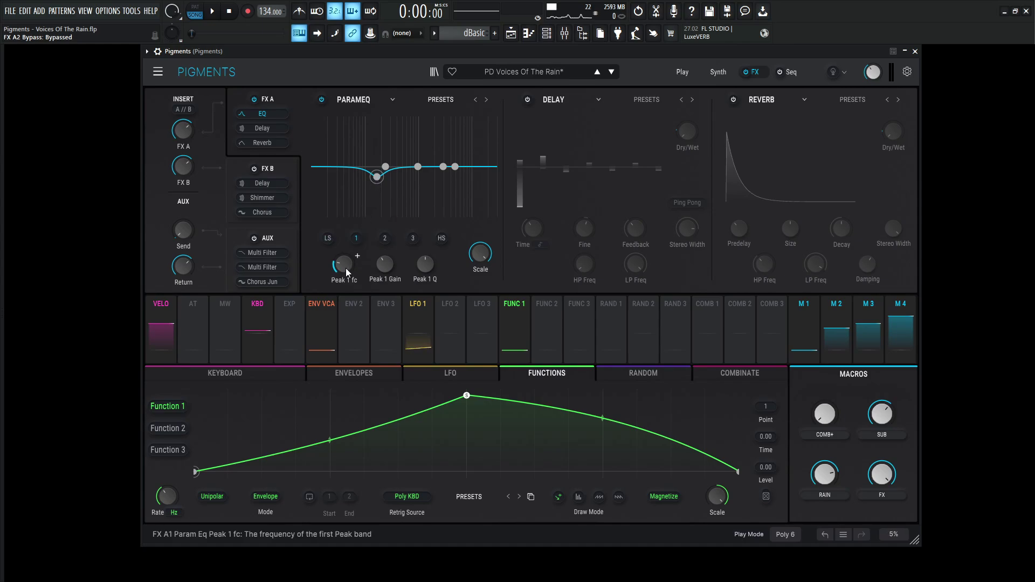
{"action": "mouse_move", "coordinate": [345, 267]}
{"action": "mouse_move", "coordinate": [386, 266]}
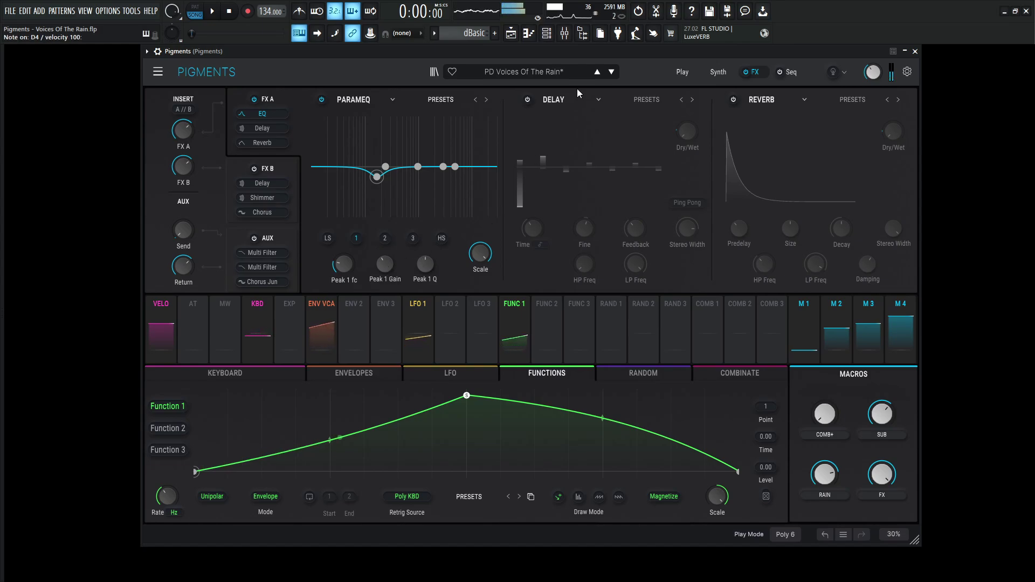
Re-enable FX A's Delay and review its Time, Feedback, Width and Dry/Wet (Macro 4 at 0.20).
{"action": "left_click", "coordinate": [527, 100]}
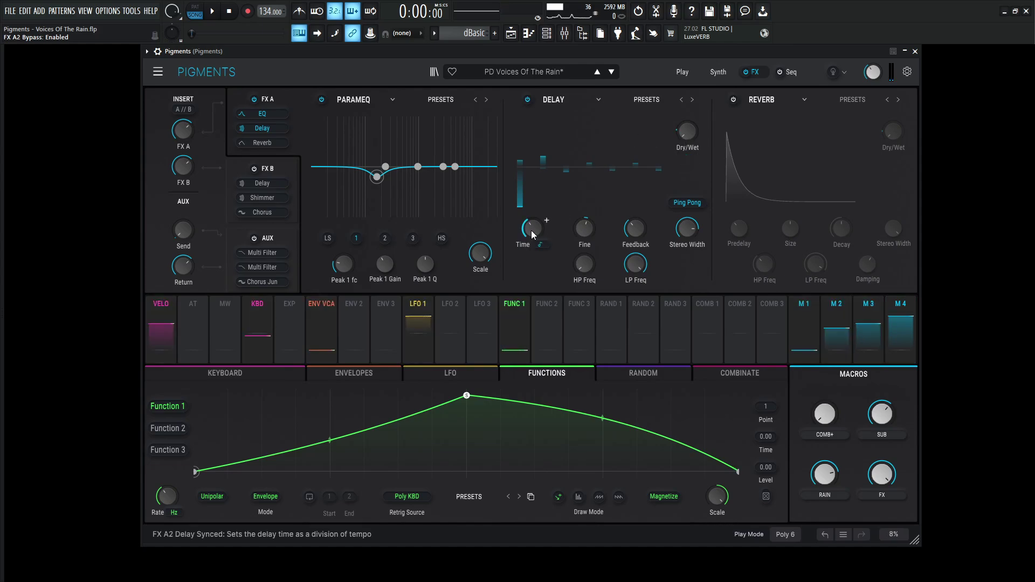
{"action": "mouse_move", "coordinate": [586, 230]}
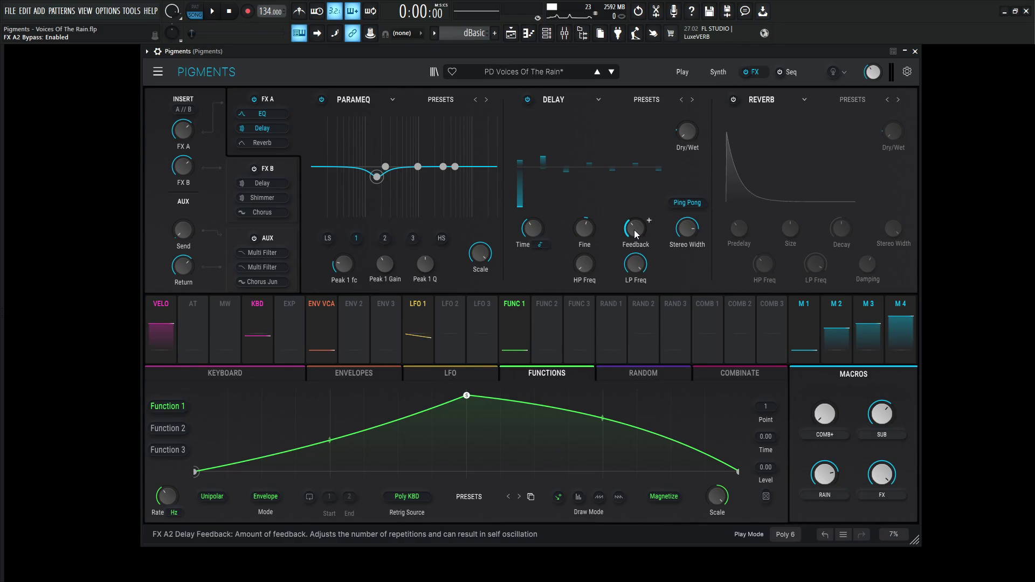
{"action": "mouse_move", "coordinate": [635, 231]}
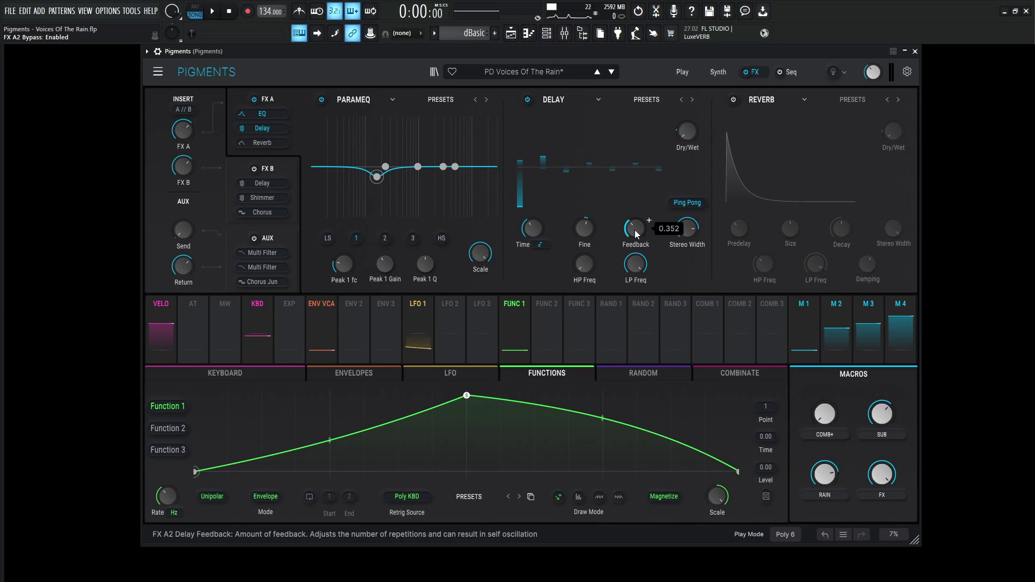
{"action": "mouse_move", "coordinate": [687, 236]}
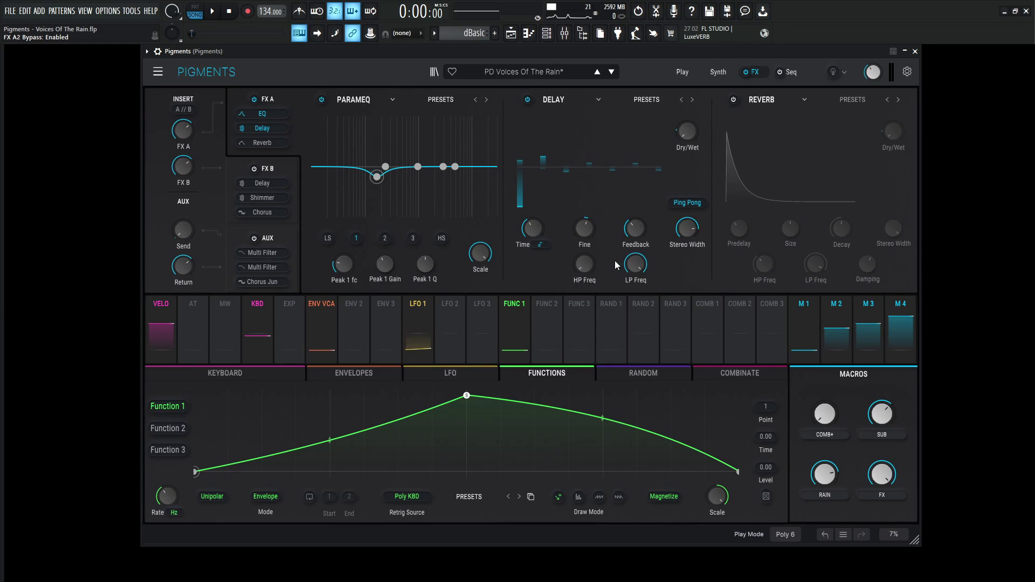
{"action": "mouse_move", "coordinate": [638, 270]}
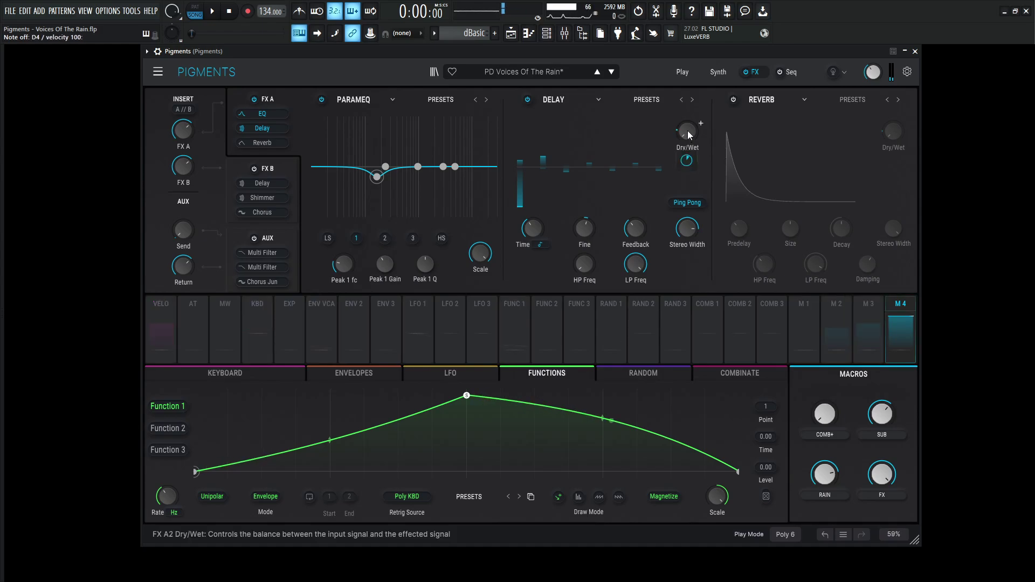
{"action": "mouse_move", "coordinate": [688, 134]}
{"action": "mouse_move", "coordinate": [689, 165]}
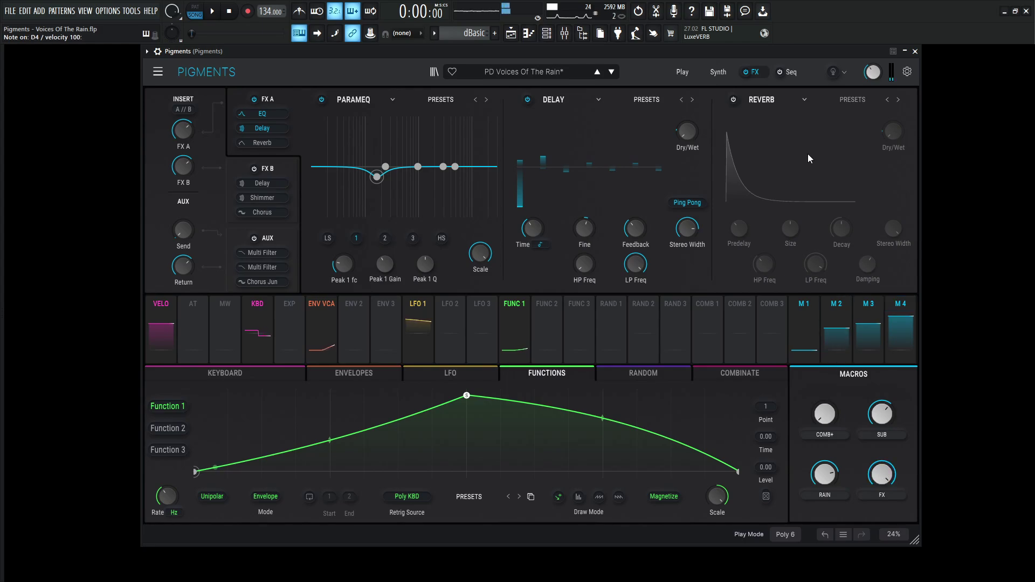
Power on FX A's Reverb and review its parameter knobs.
{"action": "left_click", "coordinate": [732, 99]}
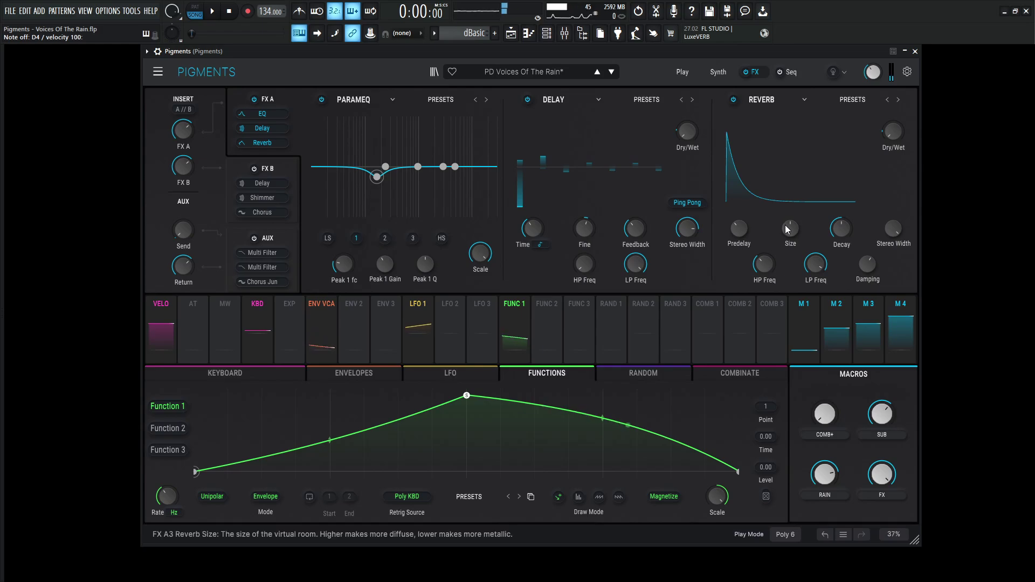
{"action": "mouse_move", "coordinate": [841, 232]}
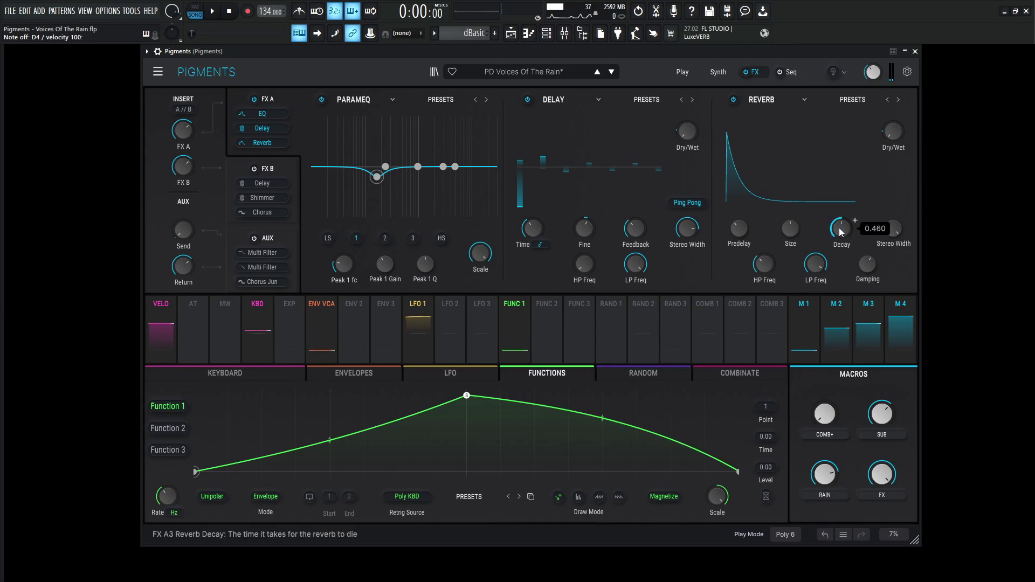
{"action": "mouse_move", "coordinate": [892, 238]}
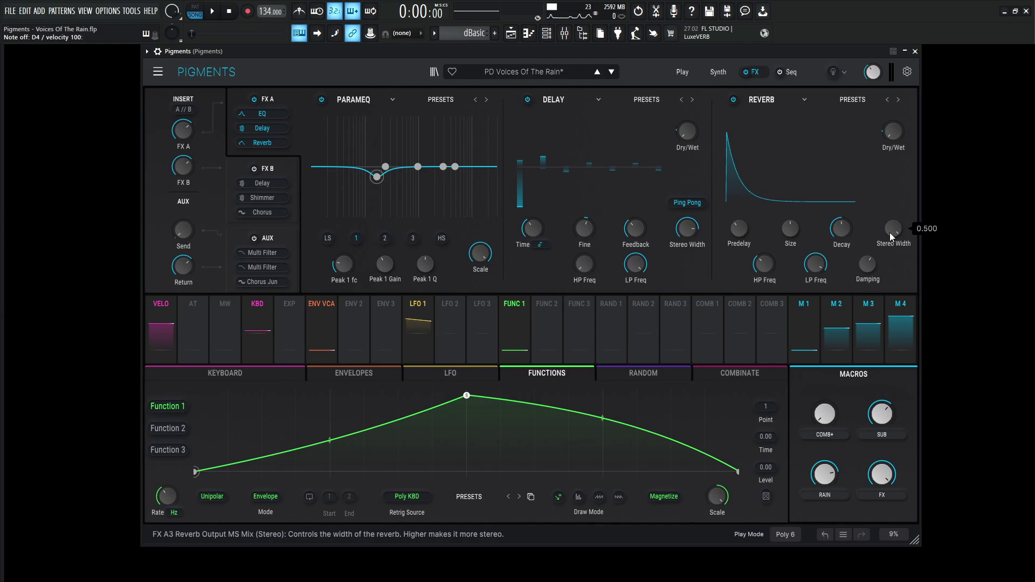
{"action": "mouse_move", "coordinate": [810, 271]}
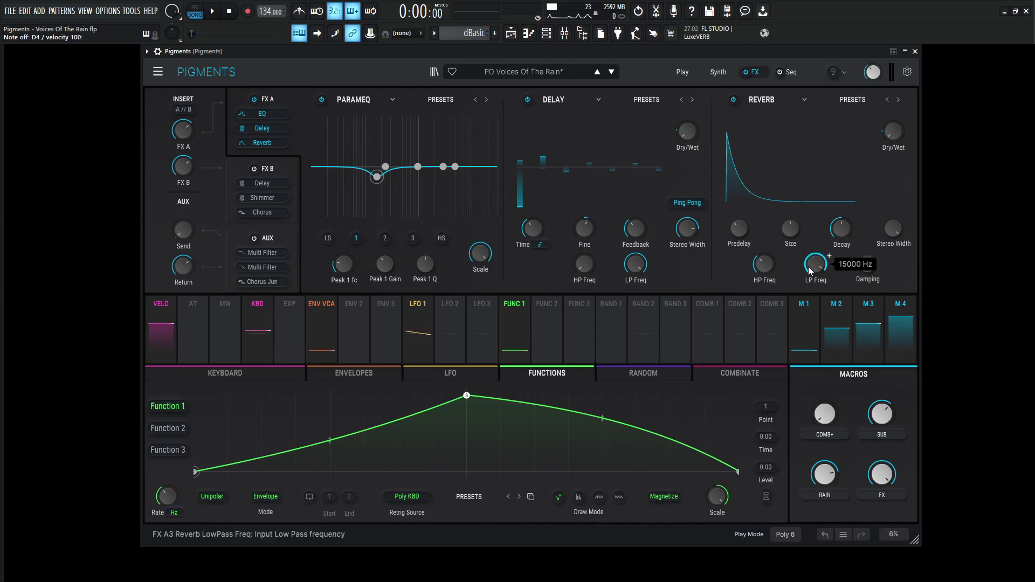
{"action": "mouse_move", "coordinate": [863, 268]}
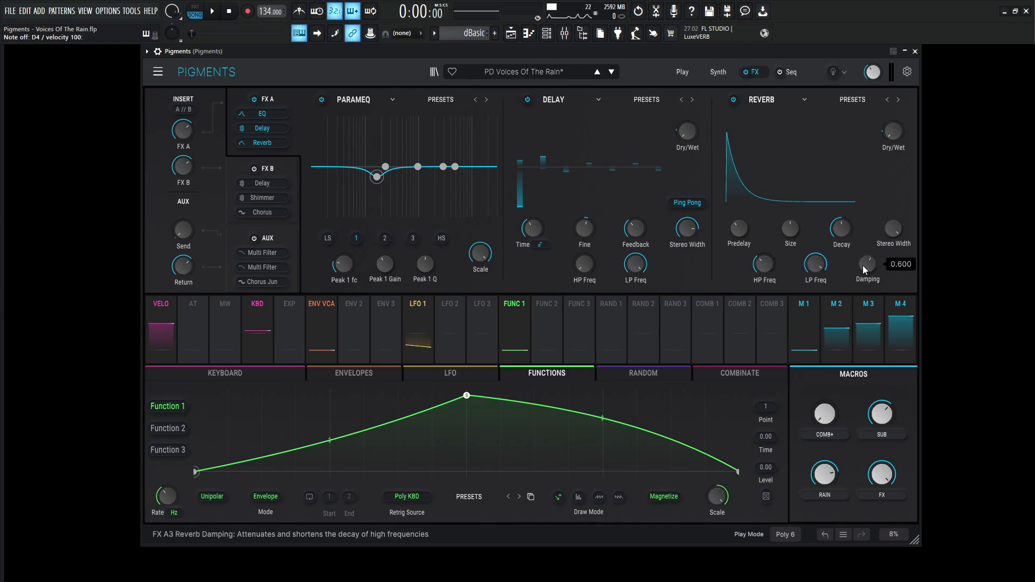
{"action": "mouse_move", "coordinate": [891, 133]}
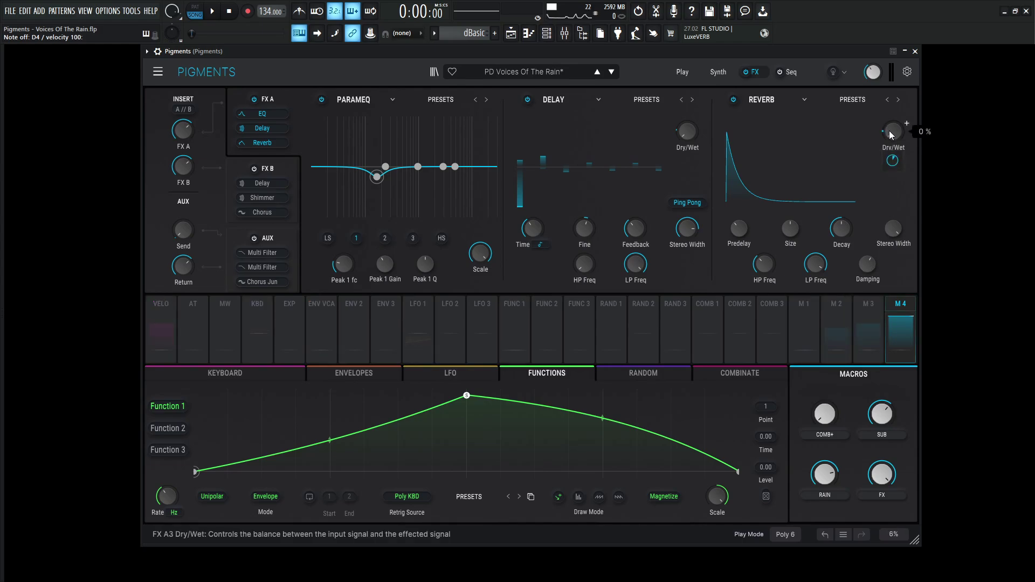
{"action": "mouse_move", "coordinate": [892, 162]}
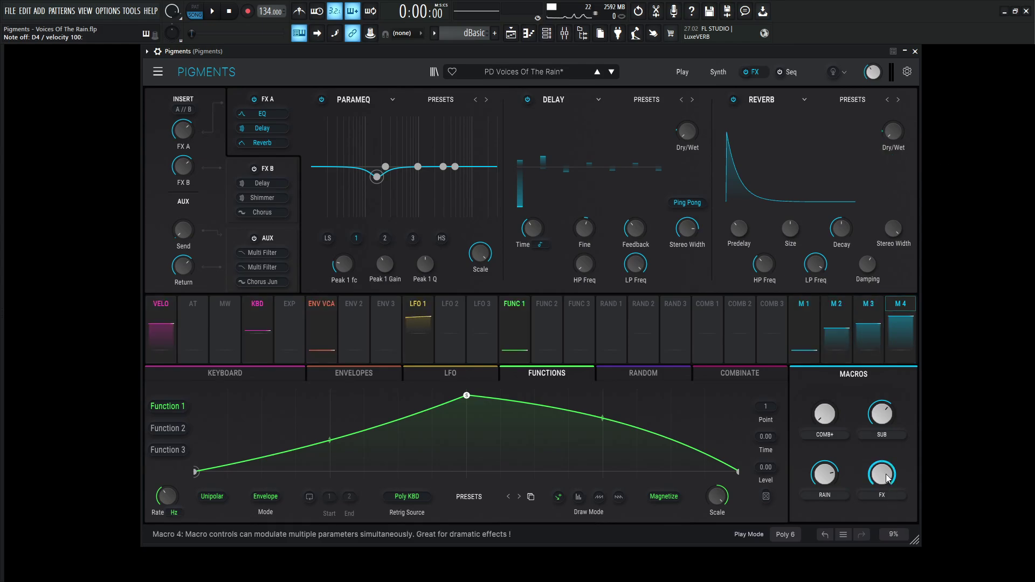
Enable and display FX B, bypassing its Chorus and Shimmer so only the Delay runs.
{"action": "left_click", "coordinate": [291, 165]}
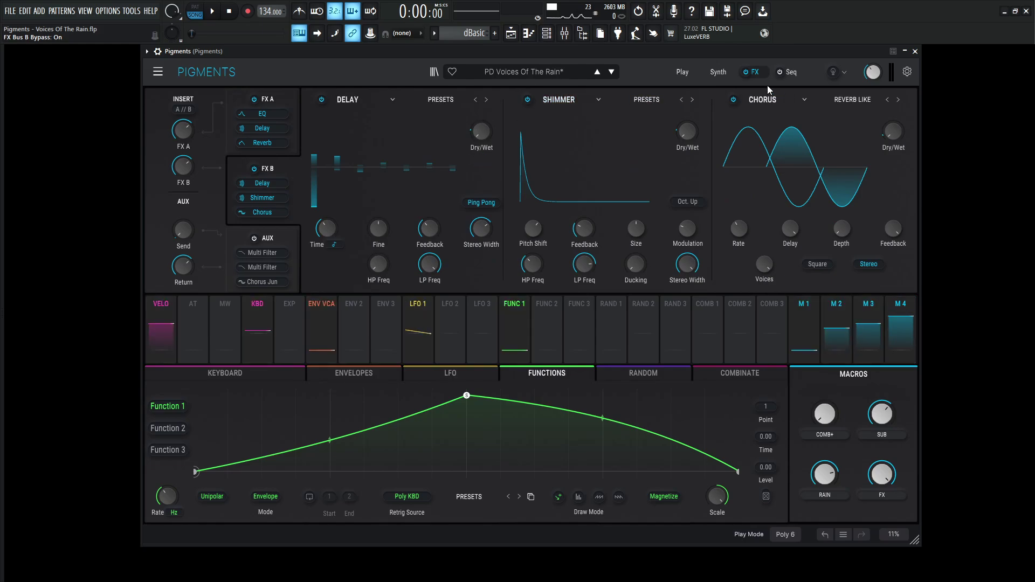
{"action": "left_click", "coordinate": [733, 99]}
{"action": "left_click", "coordinate": [527, 99]}
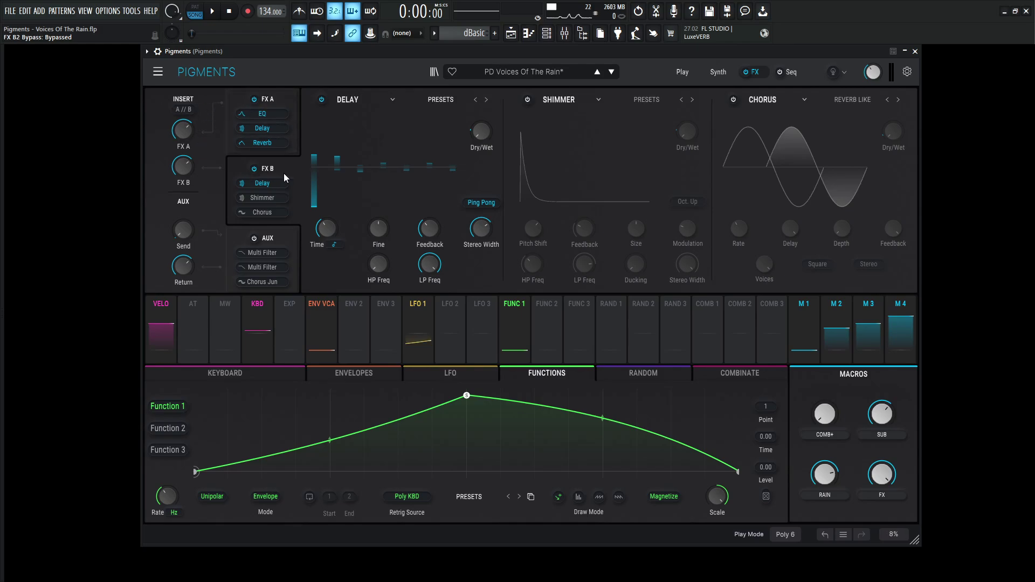
Revisit the Engine 2 and Utility Engine pages, then return to the effects page.
{"action": "left_click", "coordinate": [717, 72]}
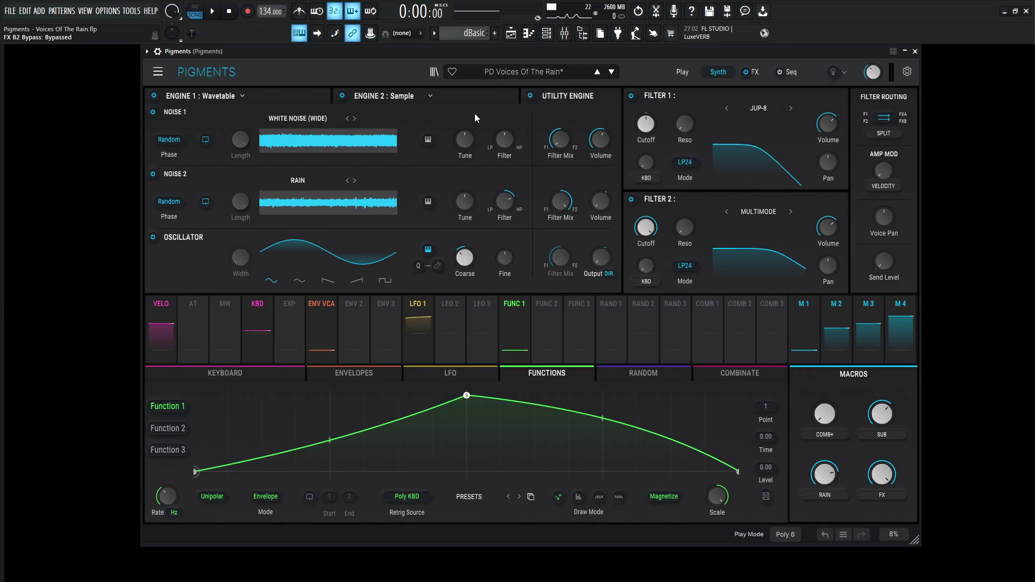
{"action": "left_click", "coordinate": [457, 94]}
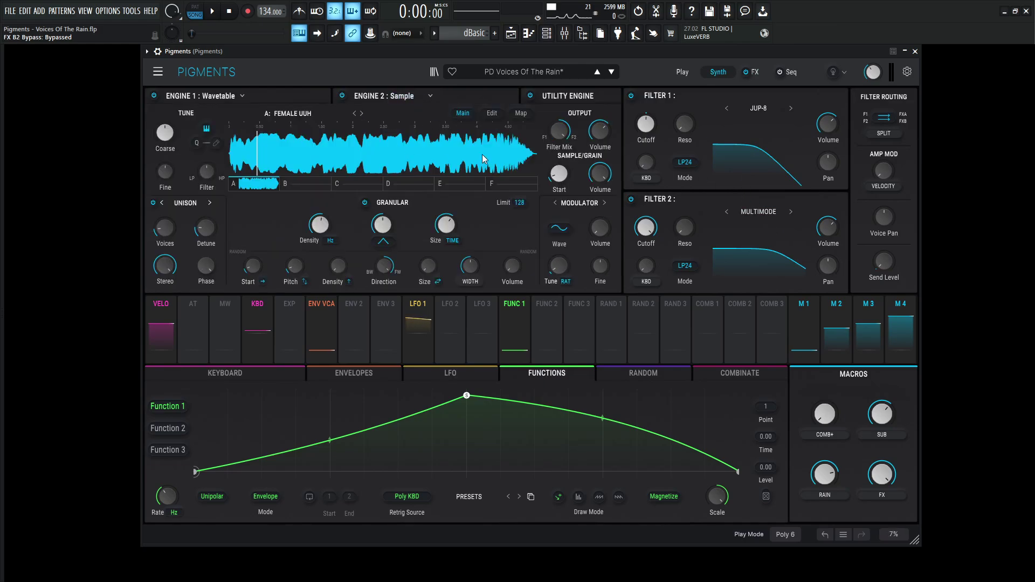
{"action": "left_click", "coordinate": [572, 97]}
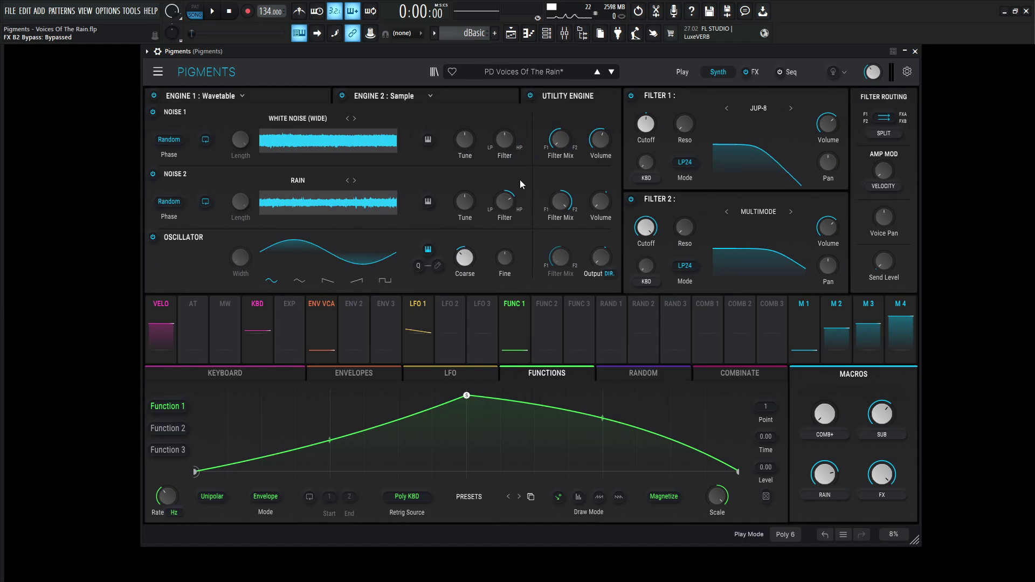
{"action": "left_click", "coordinate": [458, 103]}
{"action": "left_click", "coordinate": [593, 101]}
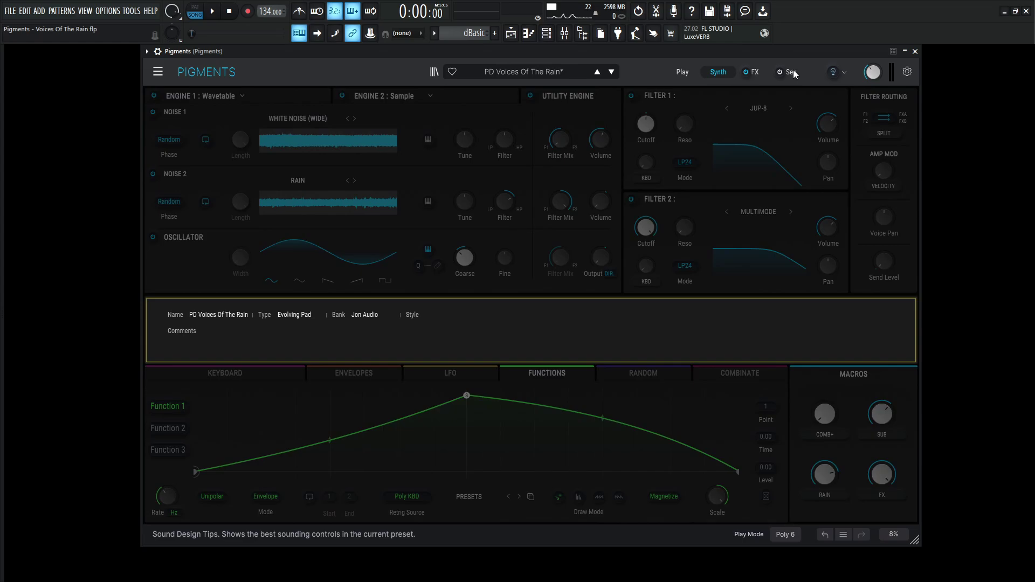
{"action": "left_click", "coordinate": [755, 72]}
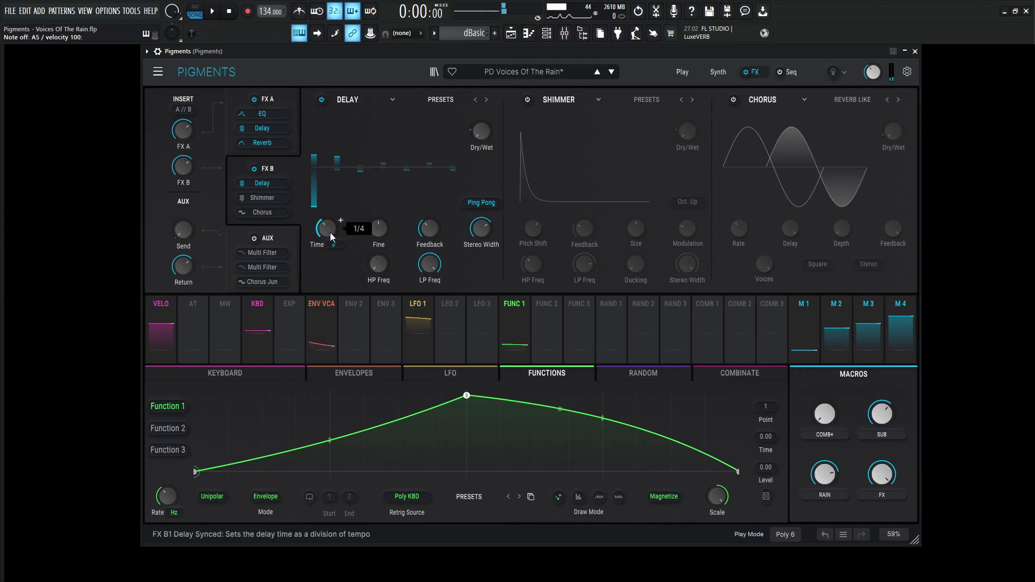
Review FX B's ping-pong Delay: 1/4 time, 0.352 feedback, Dry/Wet driven by Macro 4 at 0.20.
{"action": "mouse_move", "coordinate": [376, 233]}
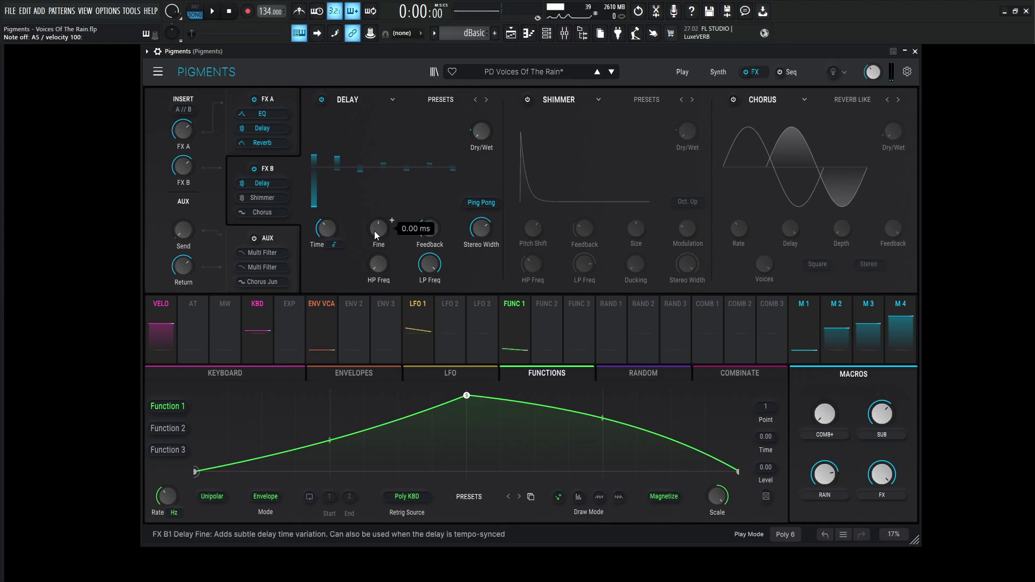
{"action": "mouse_move", "coordinate": [436, 228]}
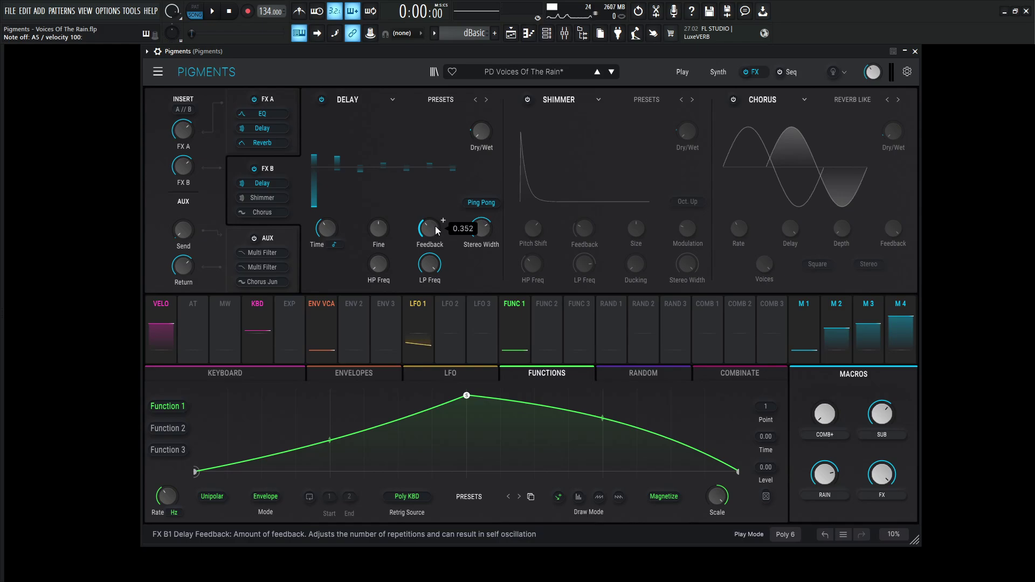
{"action": "mouse_move", "coordinate": [477, 233]}
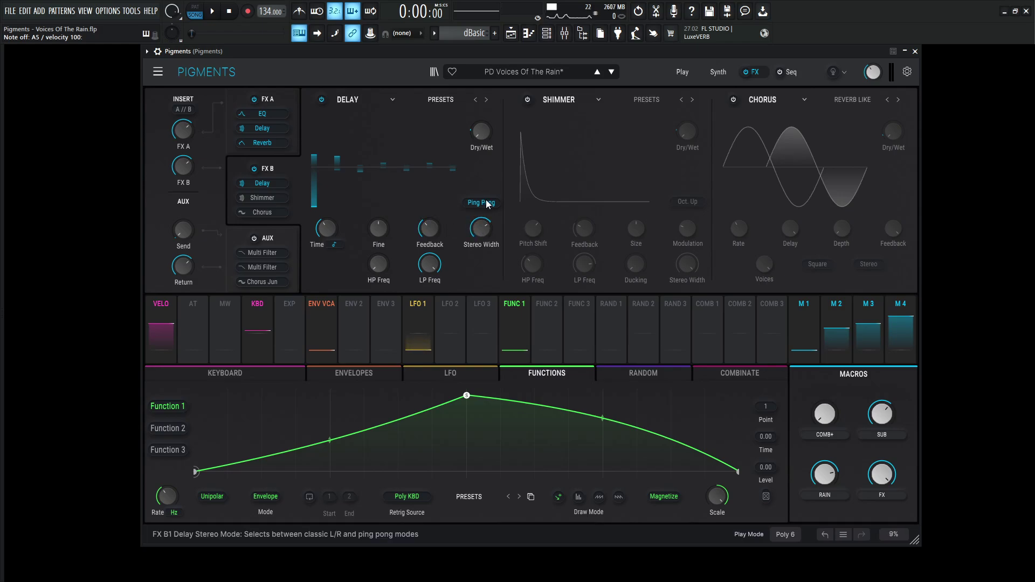
{"action": "mouse_move", "coordinate": [430, 267]}
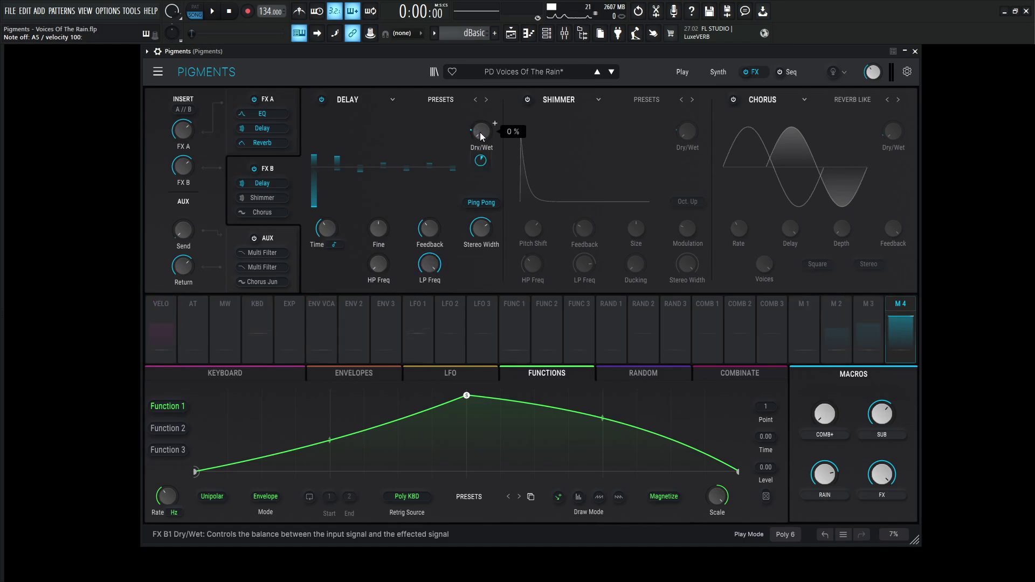
{"action": "mouse_move", "coordinate": [481, 161]}
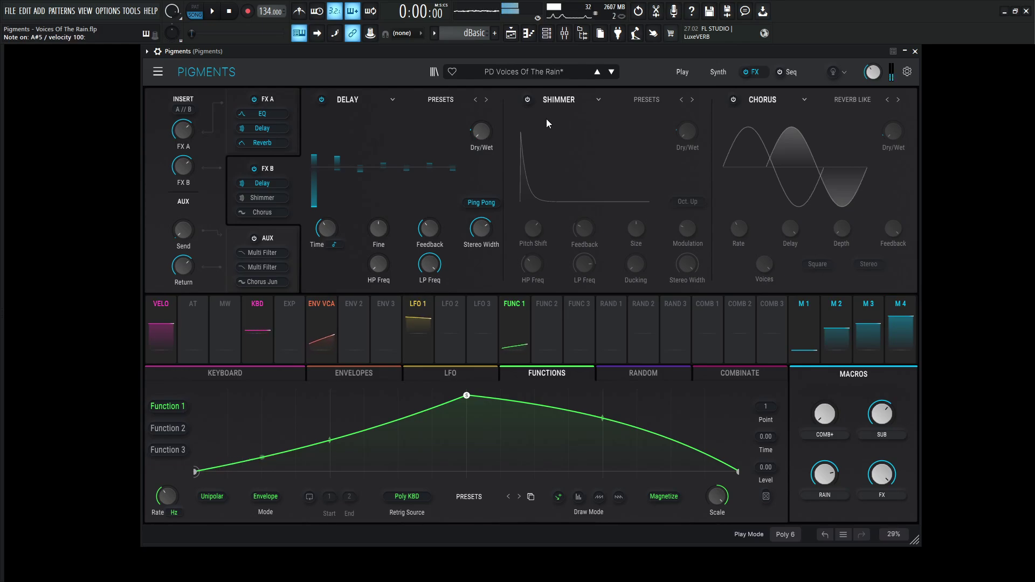
{"action": "left_click", "coordinate": [527, 100]}
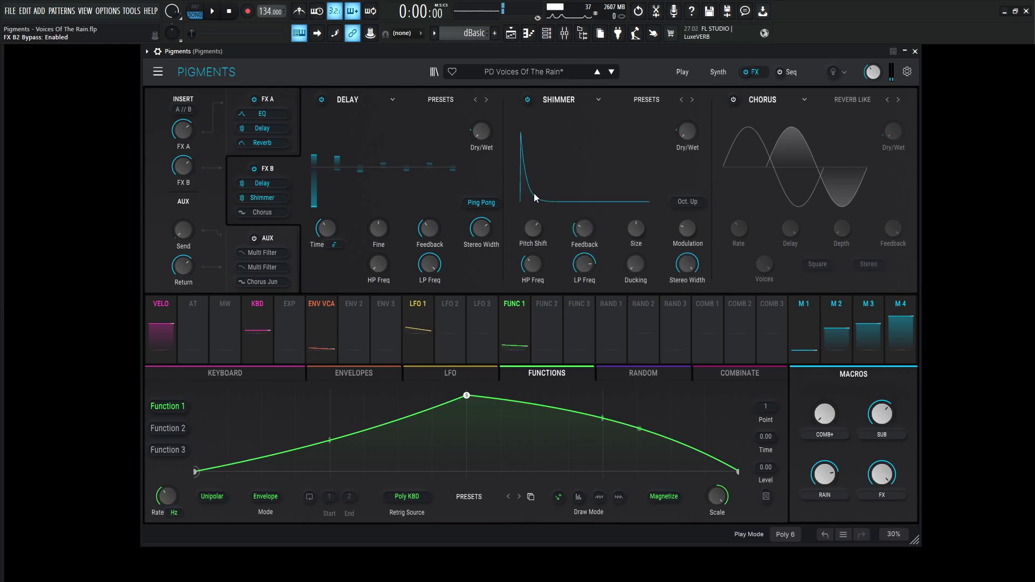
{"action": "mouse_move", "coordinate": [534, 231]}
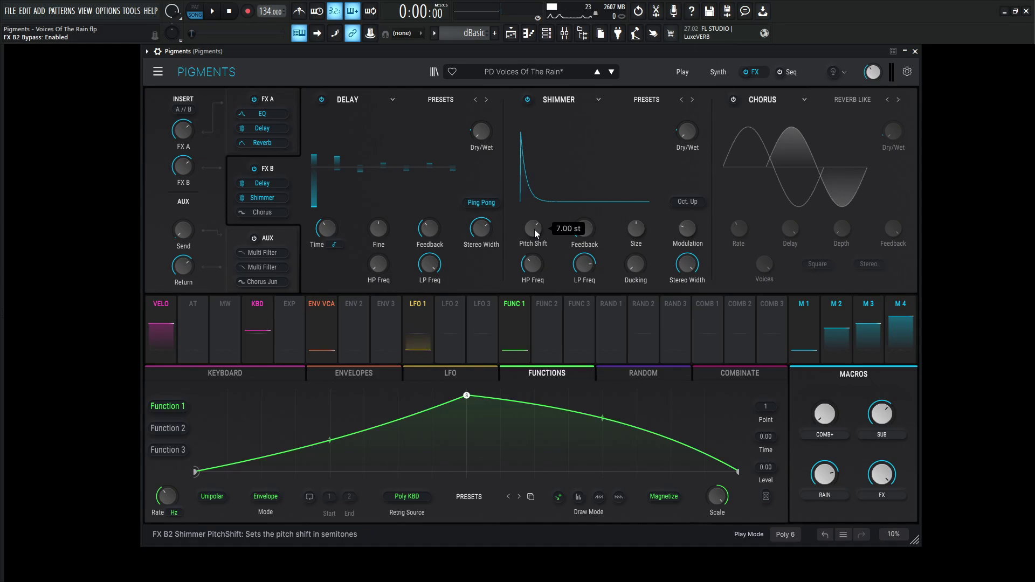
{"action": "mouse_move", "coordinate": [588, 230]}
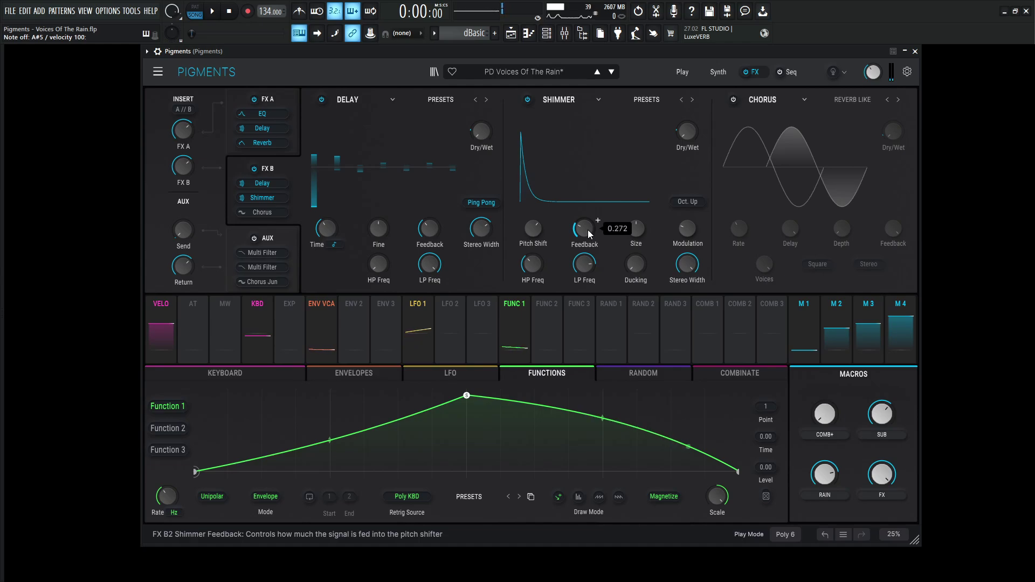
{"action": "mouse_move", "coordinate": [638, 230]}
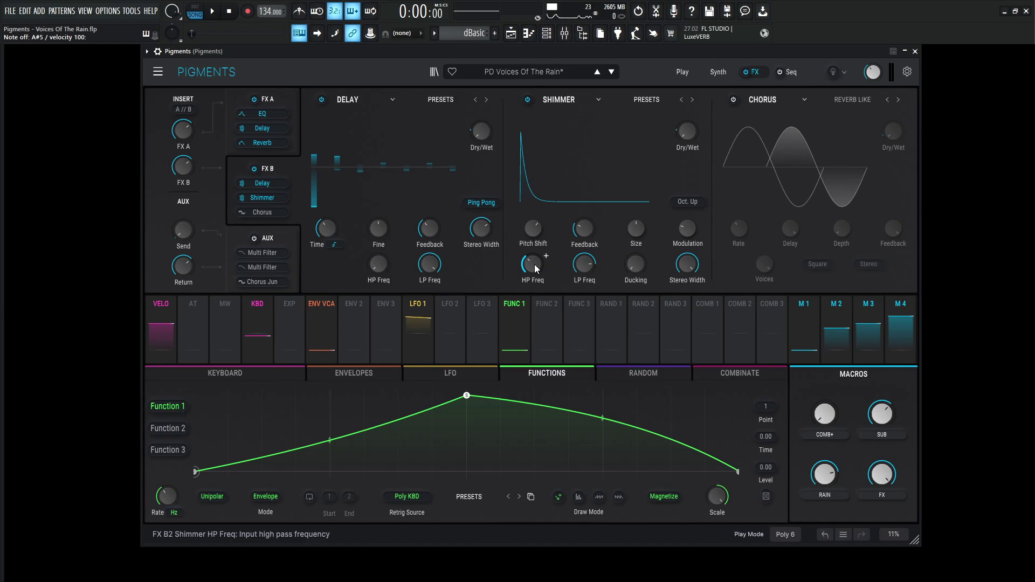
{"action": "mouse_move", "coordinate": [534, 265]}
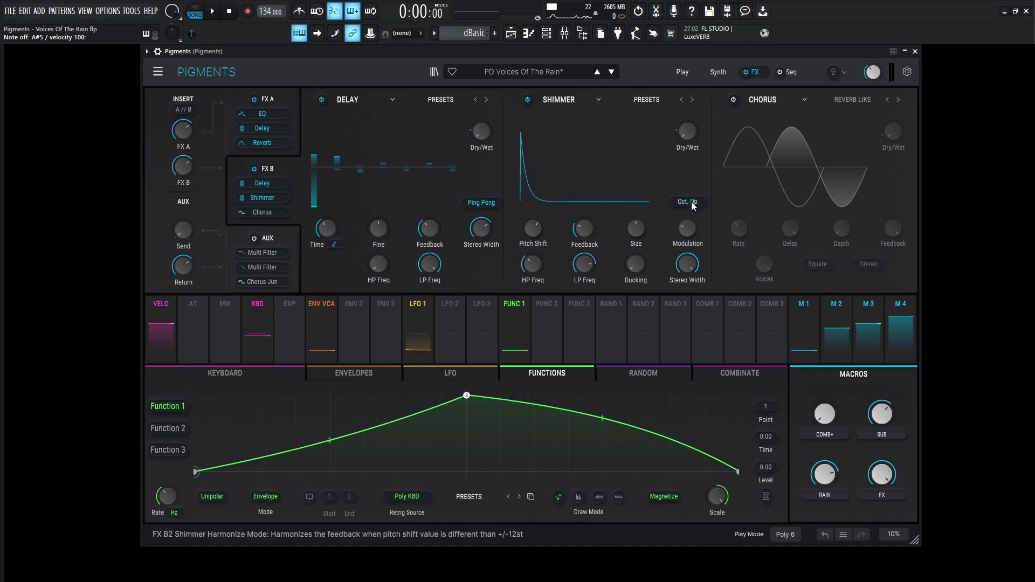
{"action": "mouse_move", "coordinate": [686, 160]}
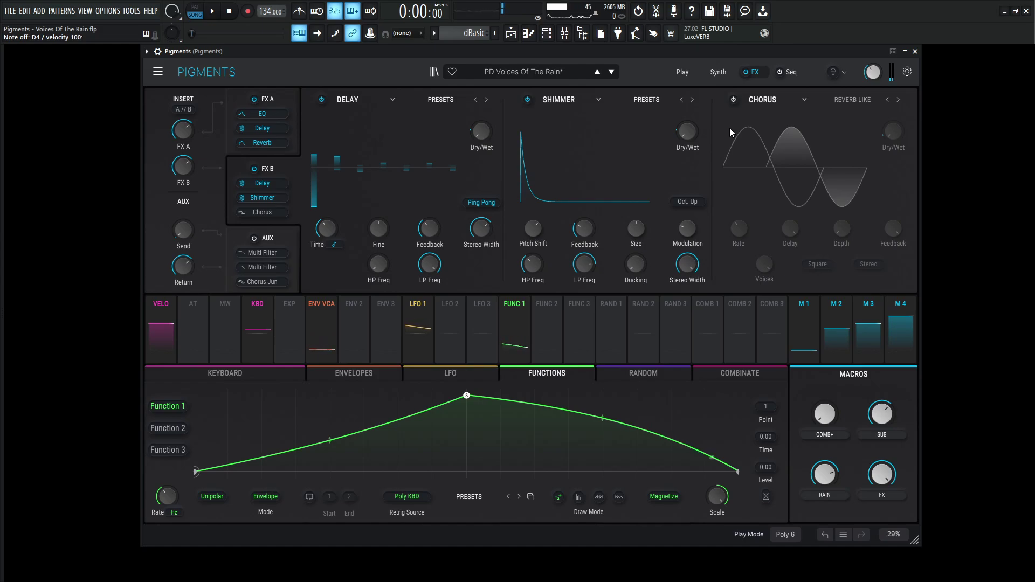
Enable FX B's Chorus and leave its preset on Reverb Like.
{"action": "left_click", "coordinate": [732, 99]}
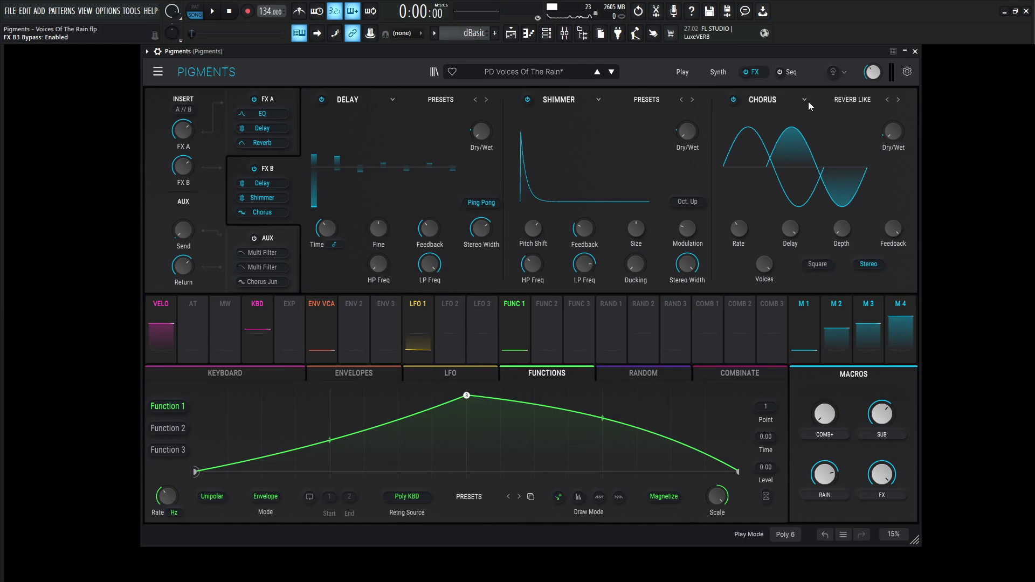
{"action": "left_click", "coordinate": [855, 102]}
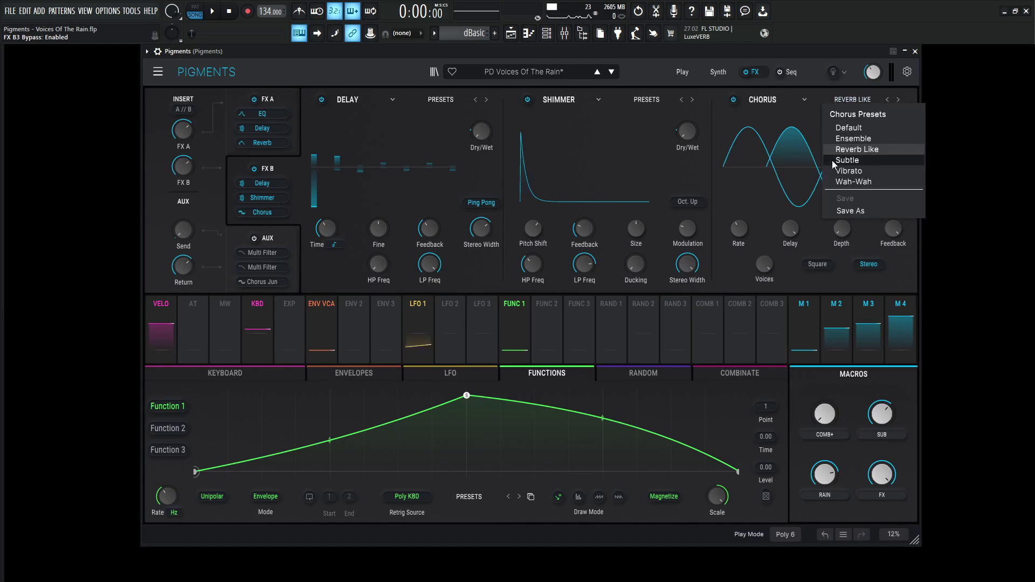
{"action": "left_click", "coordinate": [782, 166]}
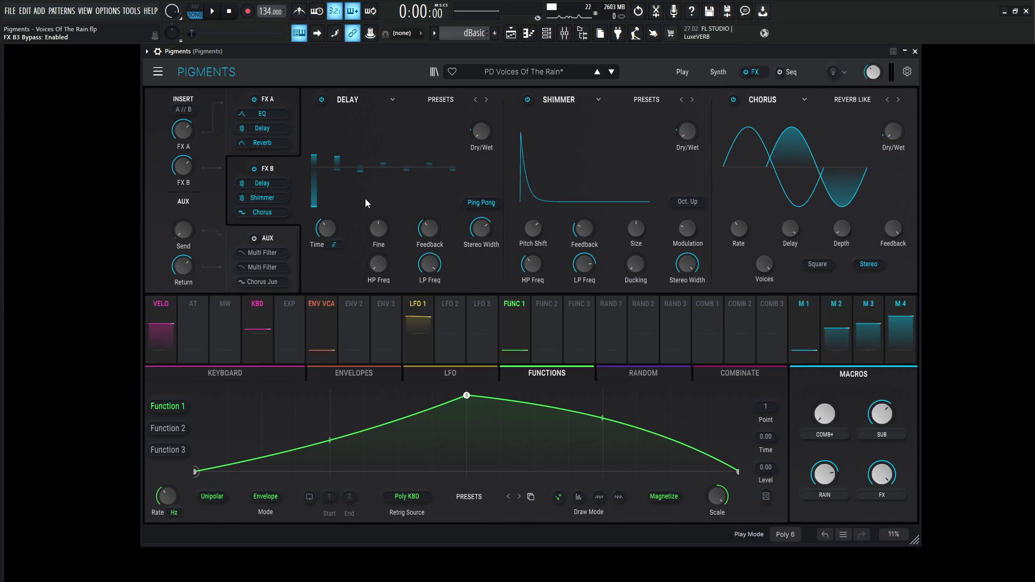
Turn on the AUX effects chain, raise COMB+ to 0.240, push the send near maximum, and inspect the Multi Filter modes.
{"action": "left_click", "coordinate": [287, 233]}
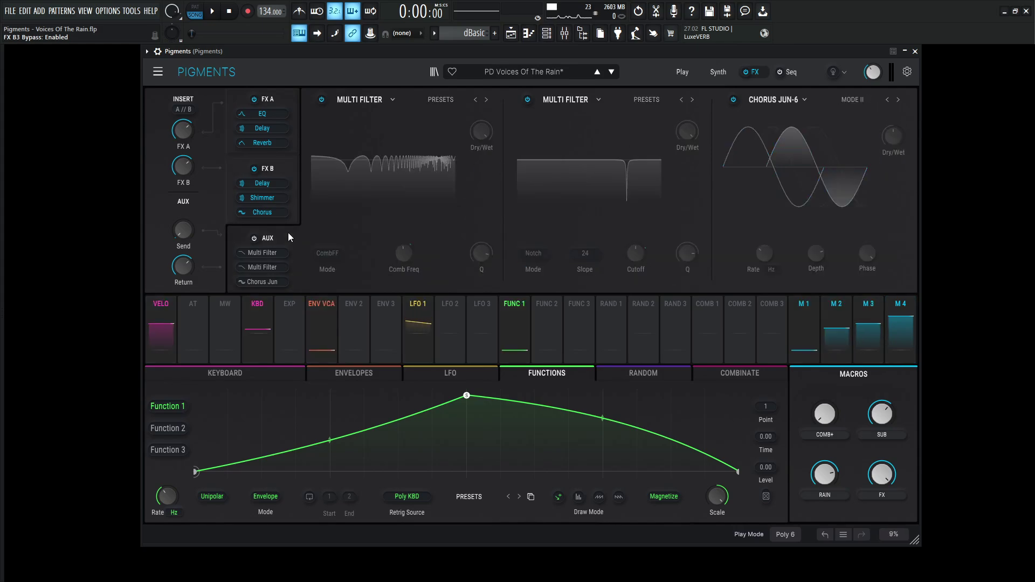
{"action": "left_click", "coordinate": [254, 238]}
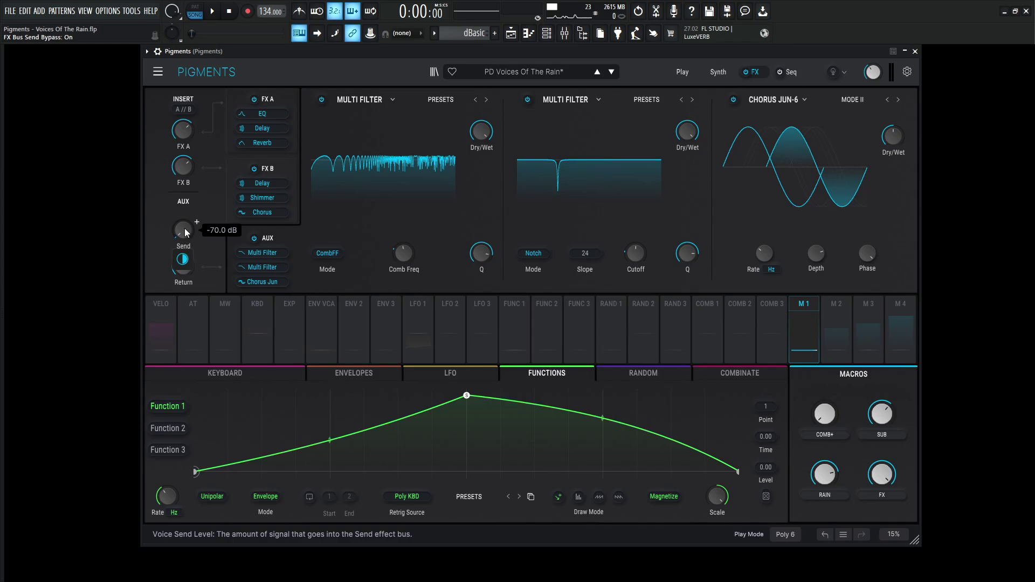
{"action": "left_click_drag", "start_coordinate": [824, 413], "coordinate": [824, 364]}
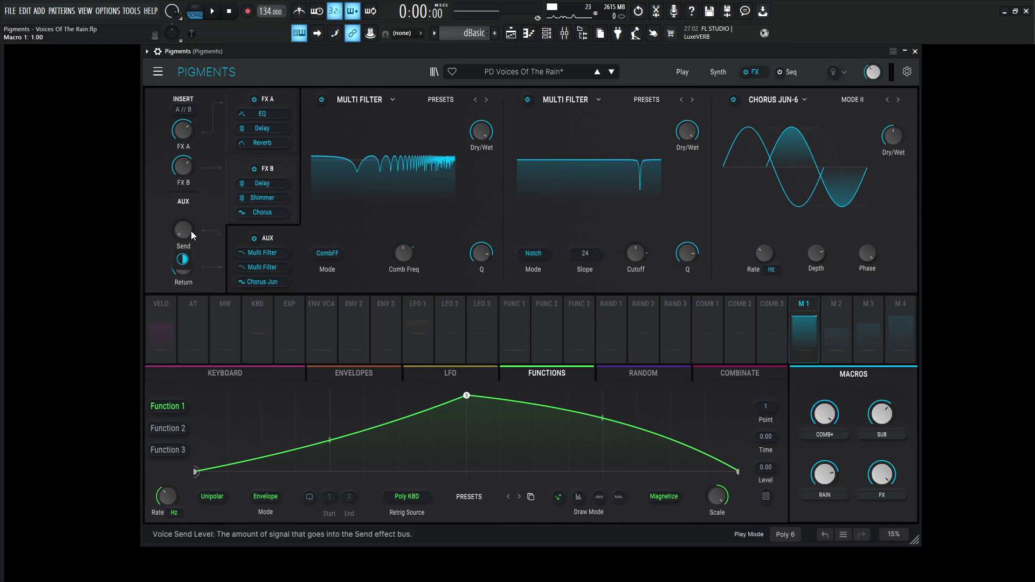
{"action": "double_click", "coordinate": [177, 231]}
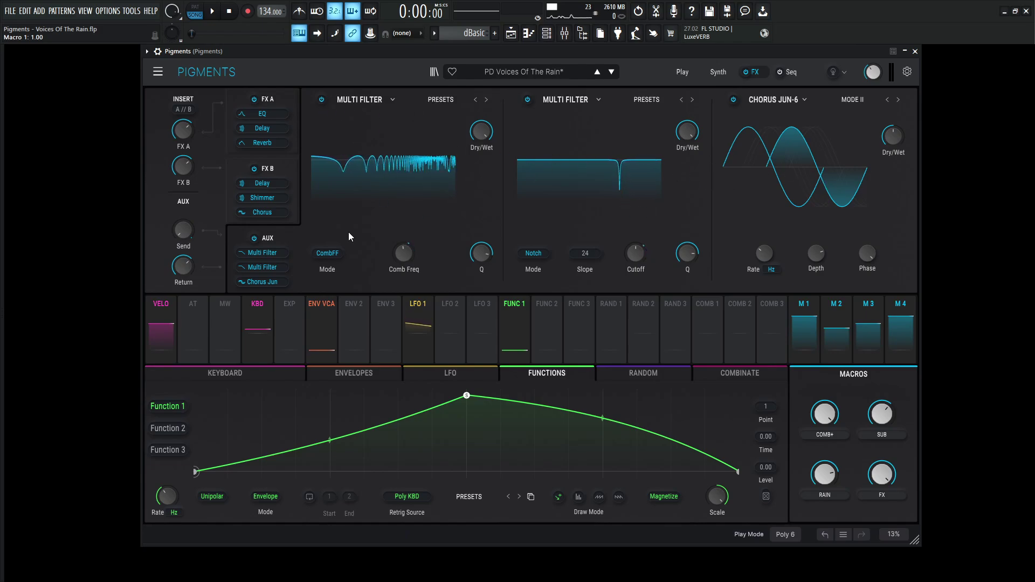
{"action": "left_click", "coordinate": [328, 254]}
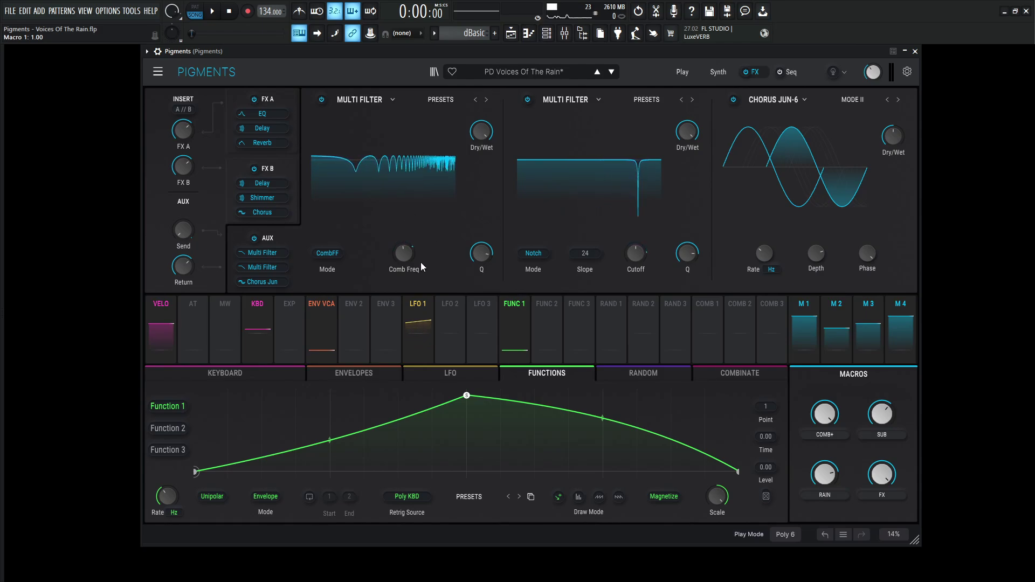
{"action": "mouse_move", "coordinate": [408, 257]}
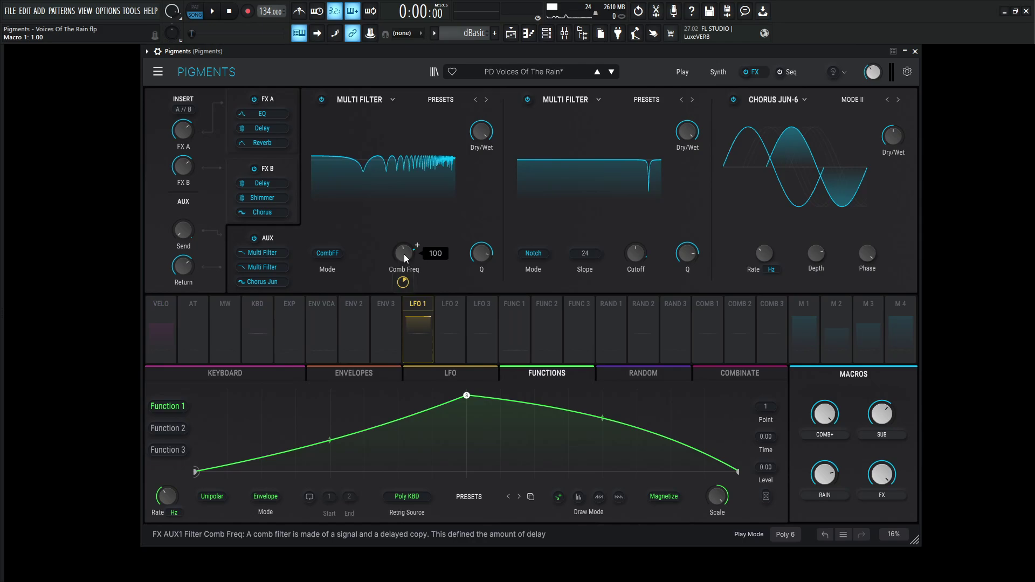
{"action": "mouse_move", "coordinate": [405, 283]}
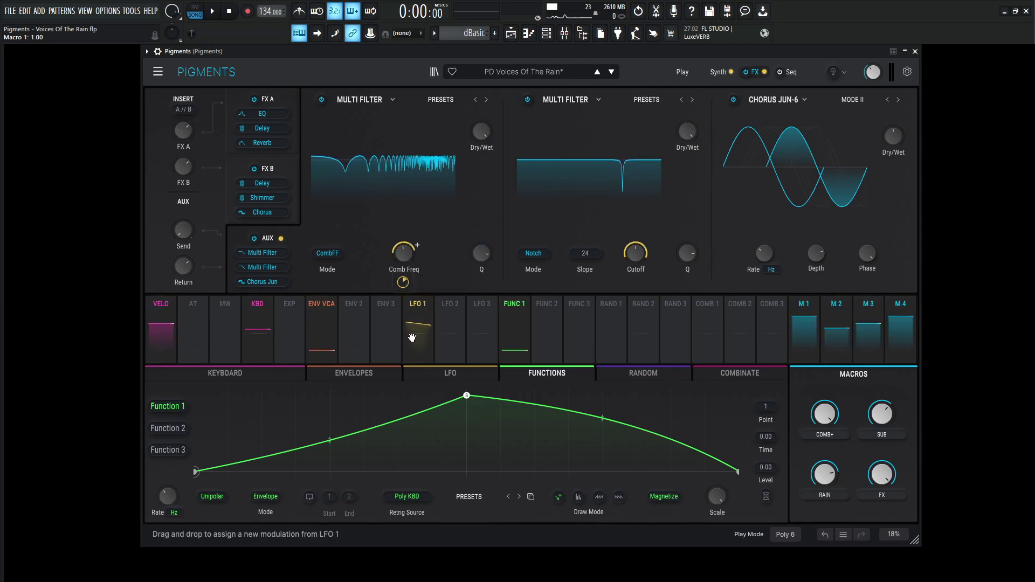
{"action": "left_click", "coordinate": [417, 302]}
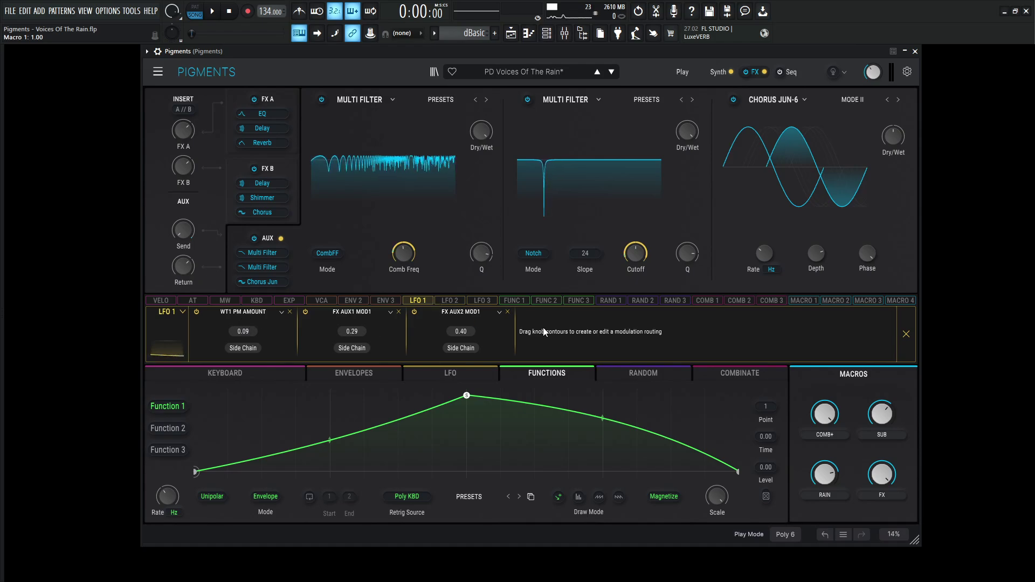
{"action": "left_click", "coordinate": [907, 336]}
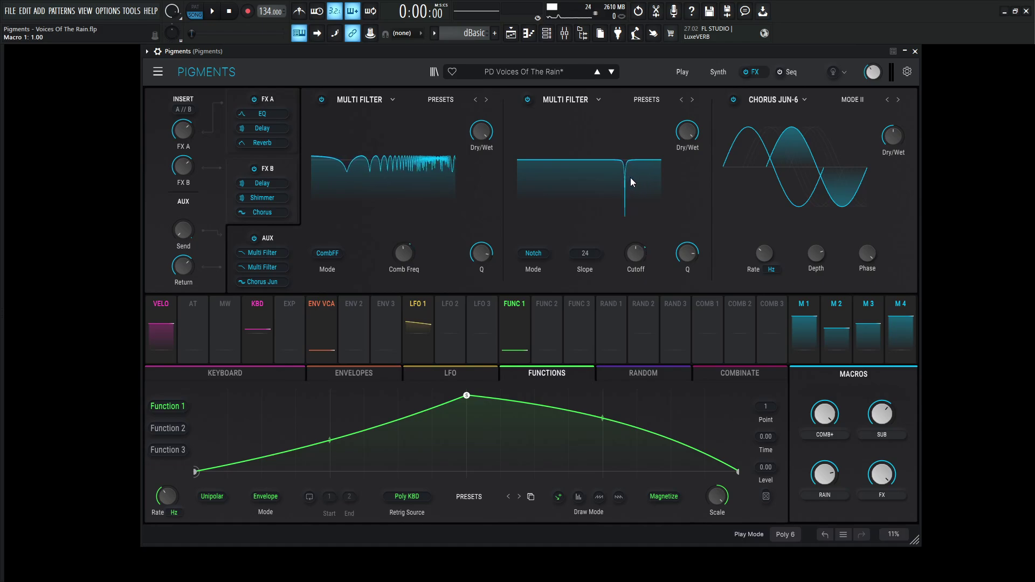
{"action": "mouse_move", "coordinate": [638, 286]}
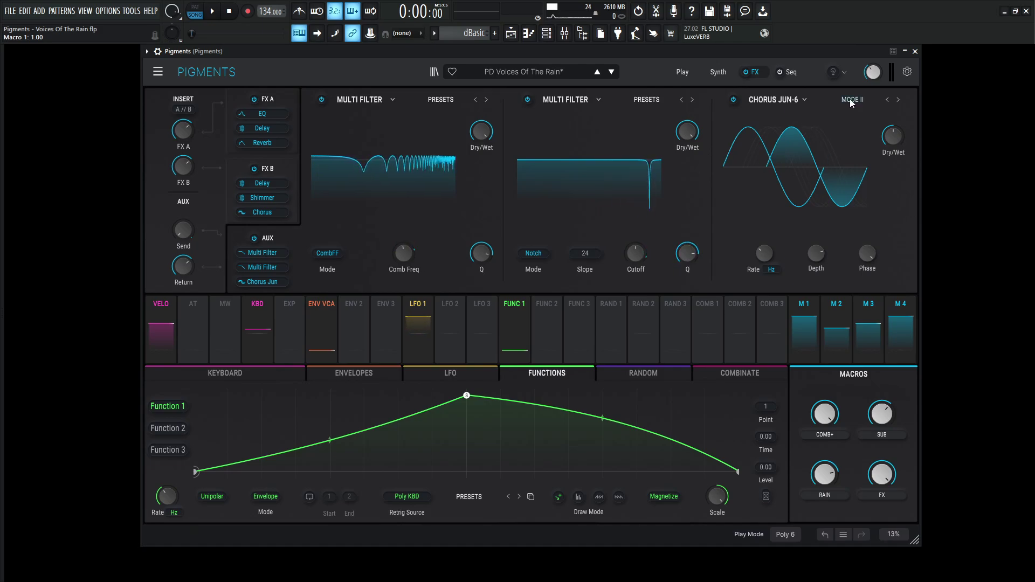
Set the RAIN macro to about 0.77 and adjust the COMB+ macro knob.
{"action": "mouse_move", "coordinate": [892, 141]}
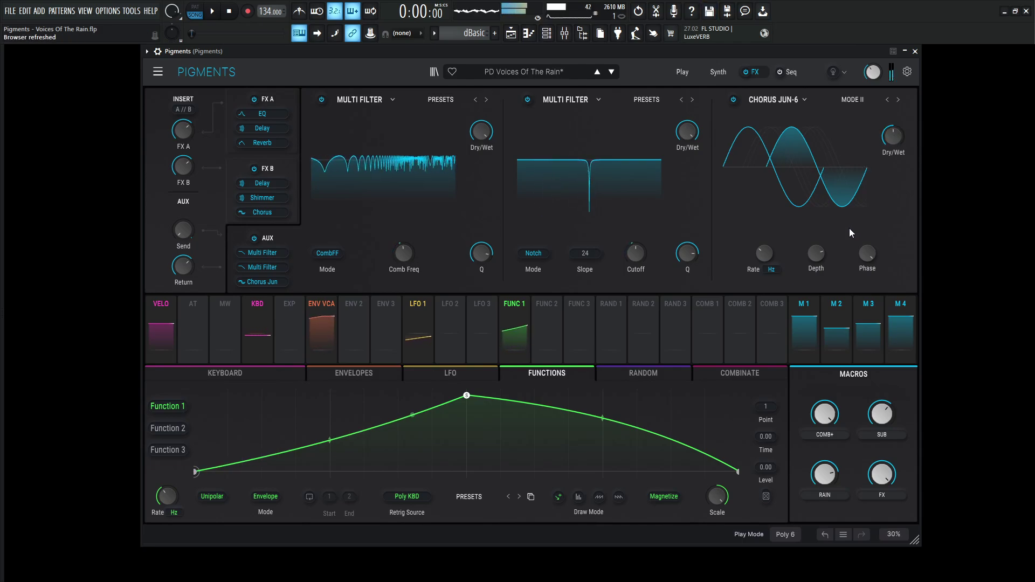
{"action": "left_click_drag", "start_coordinate": [824, 474], "coordinate": [825, 470]}
{"action": "left_click_drag", "start_coordinate": [824, 413], "coordinate": [824, 377]}
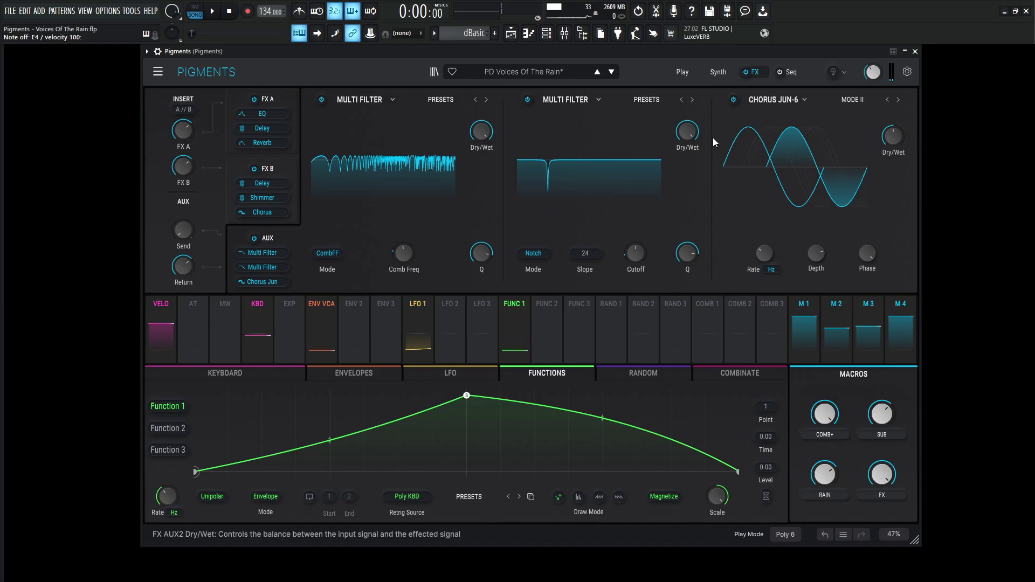
Return to the Synth page and shift the Pigments window slightly right.
{"action": "left_click", "coordinate": [718, 72]}
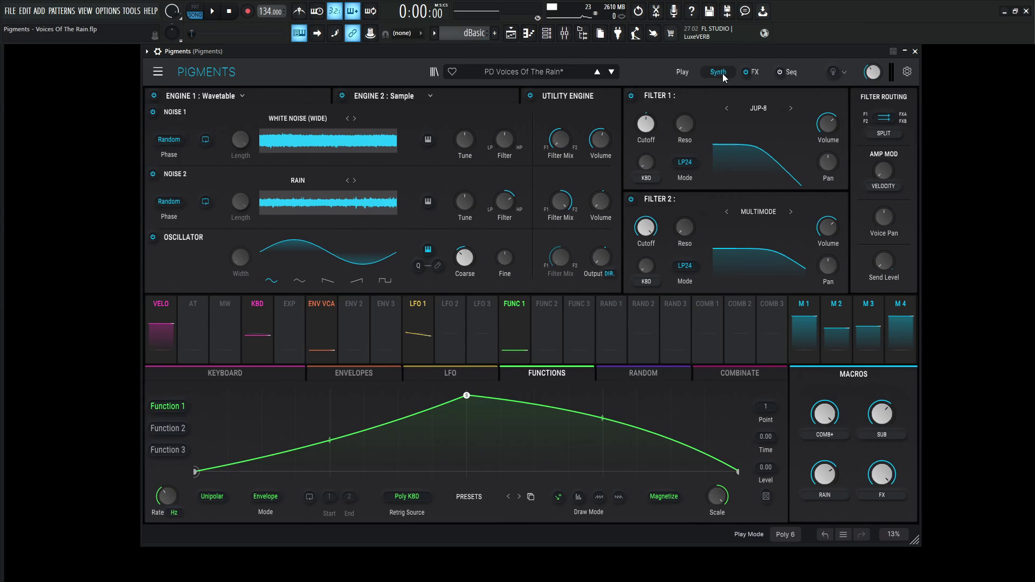
{"action": "left_click_drag", "start_coordinate": [681, 49], "coordinate": [686, 50]}
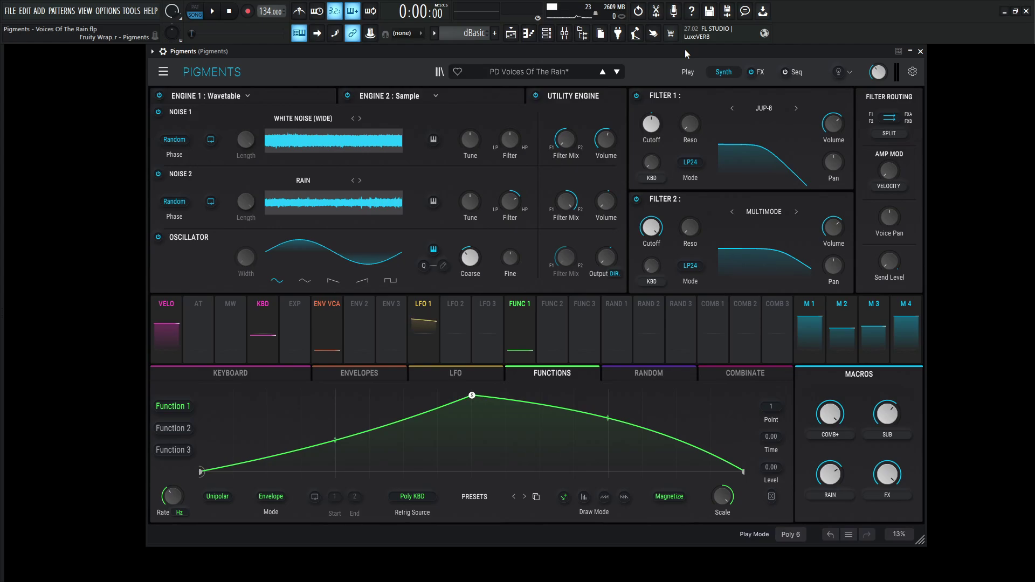
Keep Play Mode at Poly 6, then show Engine 2's Female Uuh granular page and the three envelopes.
{"action": "left_click", "coordinate": [791, 539]}
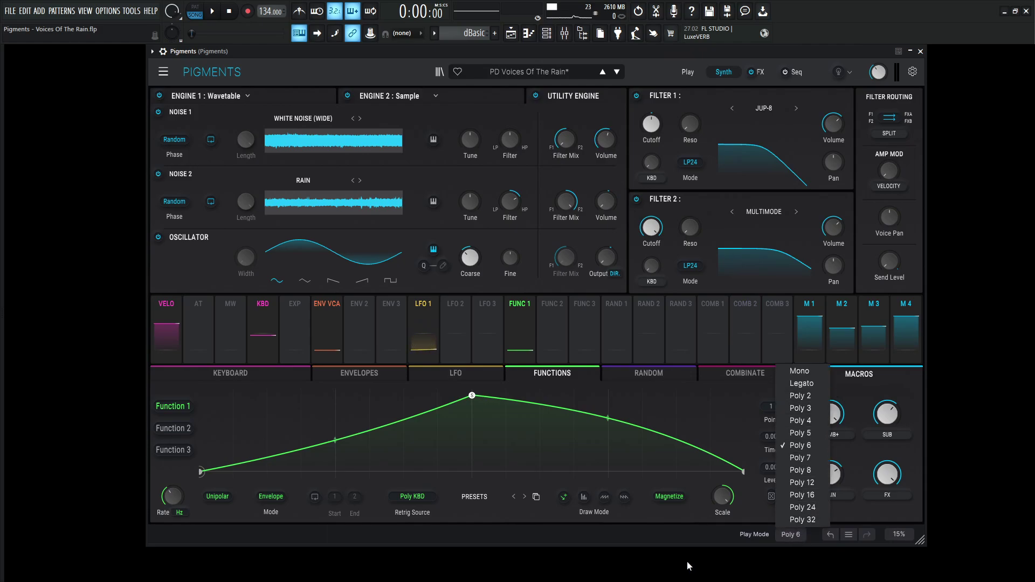
{"action": "key", "text": "Escape"}
{"action": "left_click", "coordinate": [466, 94]}
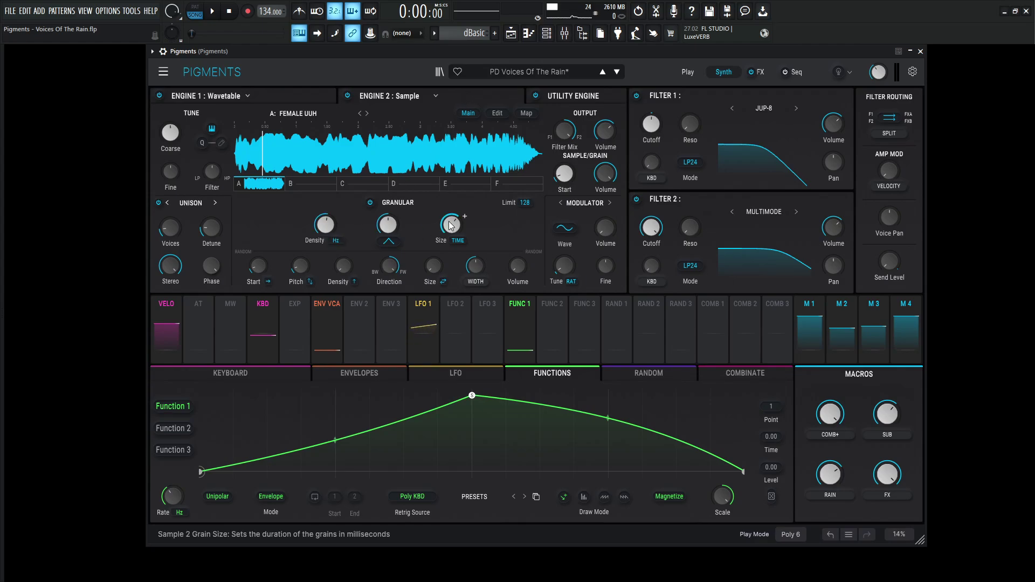
{"action": "left_click", "coordinate": [357, 374]}
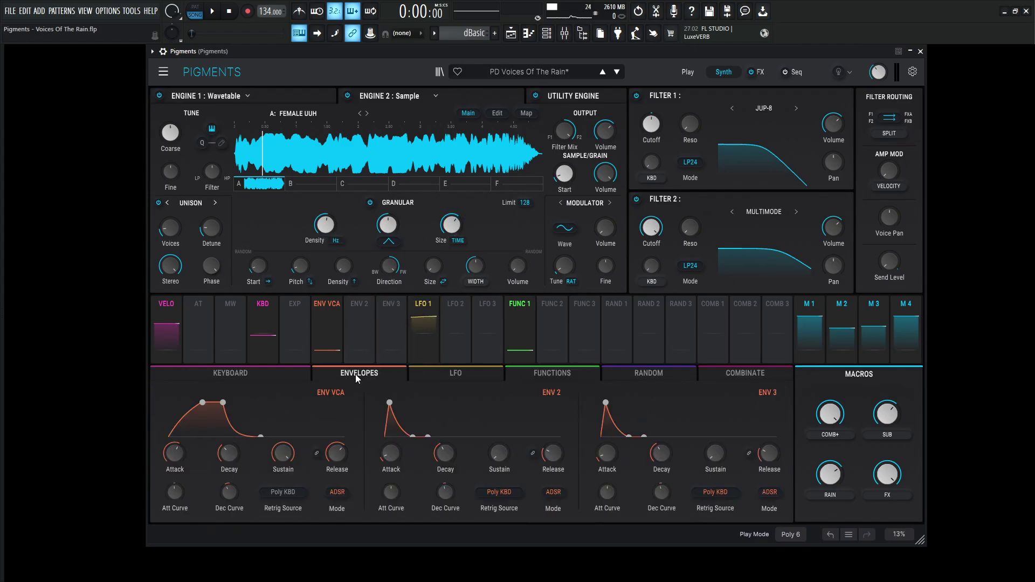